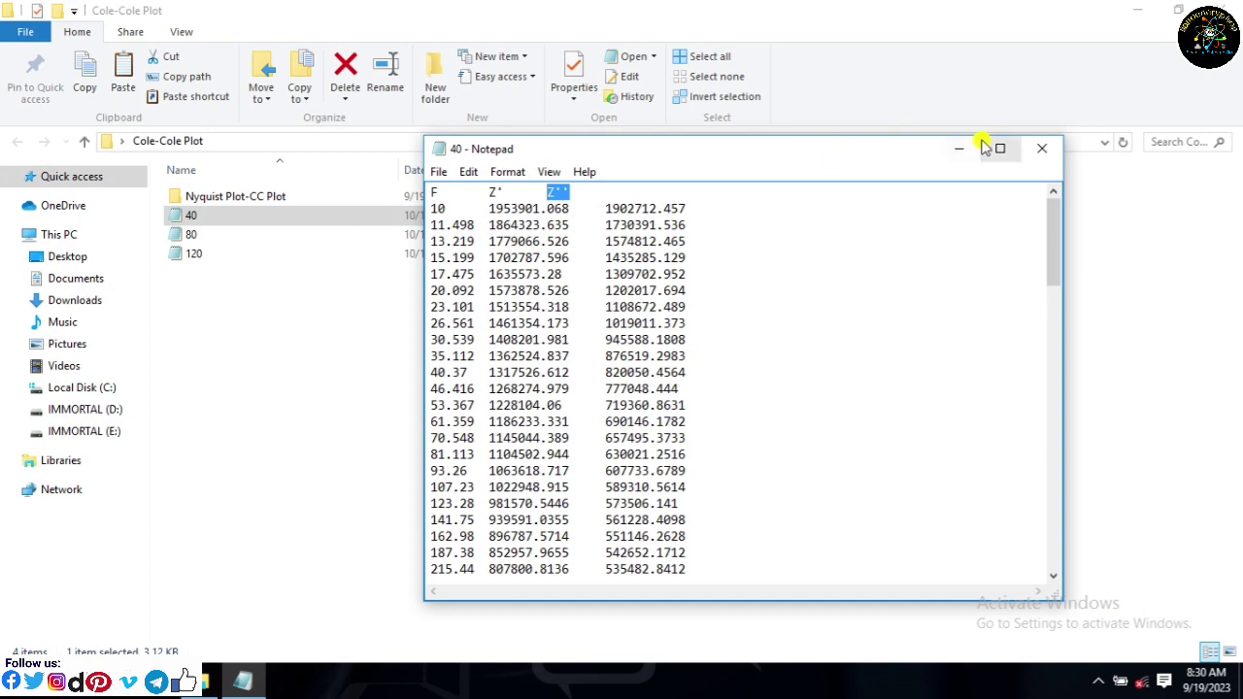
# - Review the F, Z' and Z'' columns in the enlarged 40 data file, and clear the open windows from the desktop
pyautogui.click(999, 147)
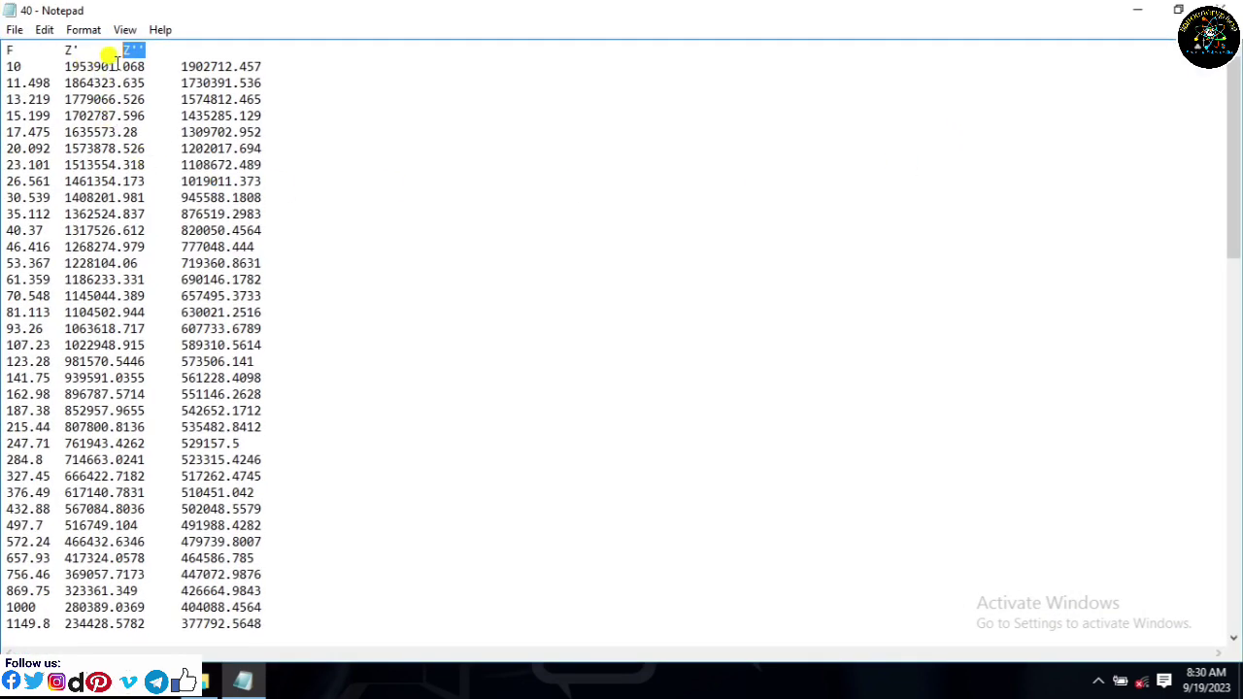
pyautogui.click(157, 50)
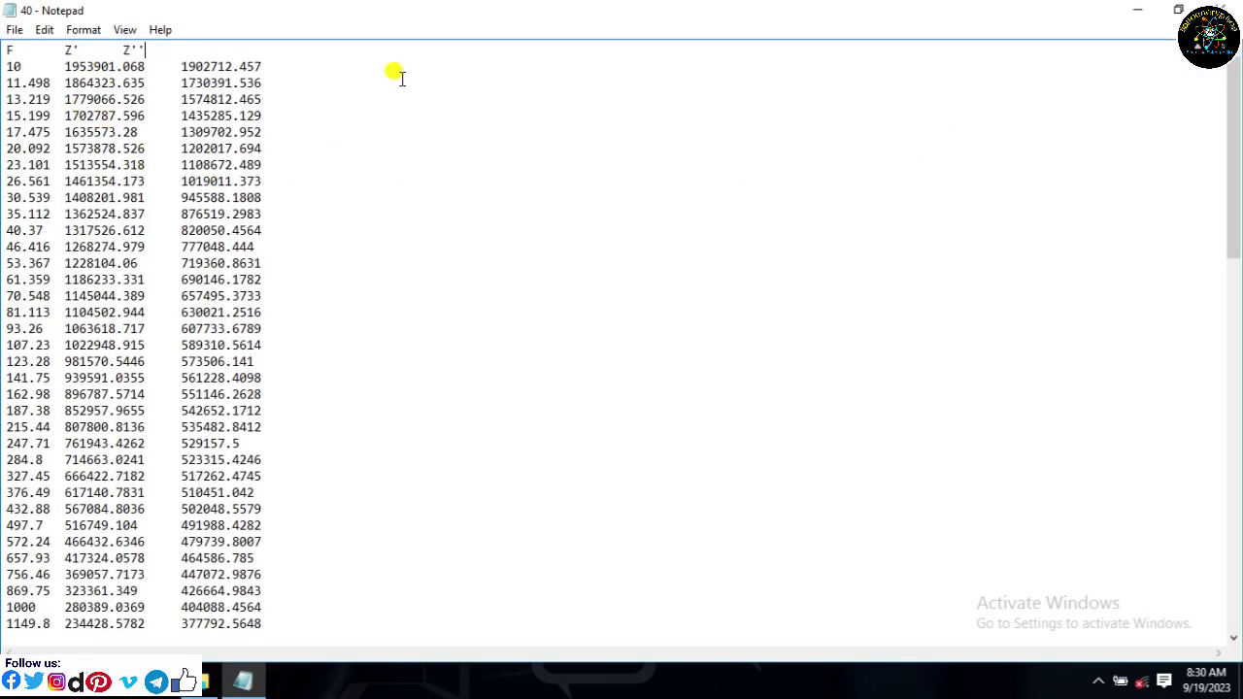
pyautogui.click(1226, 8)
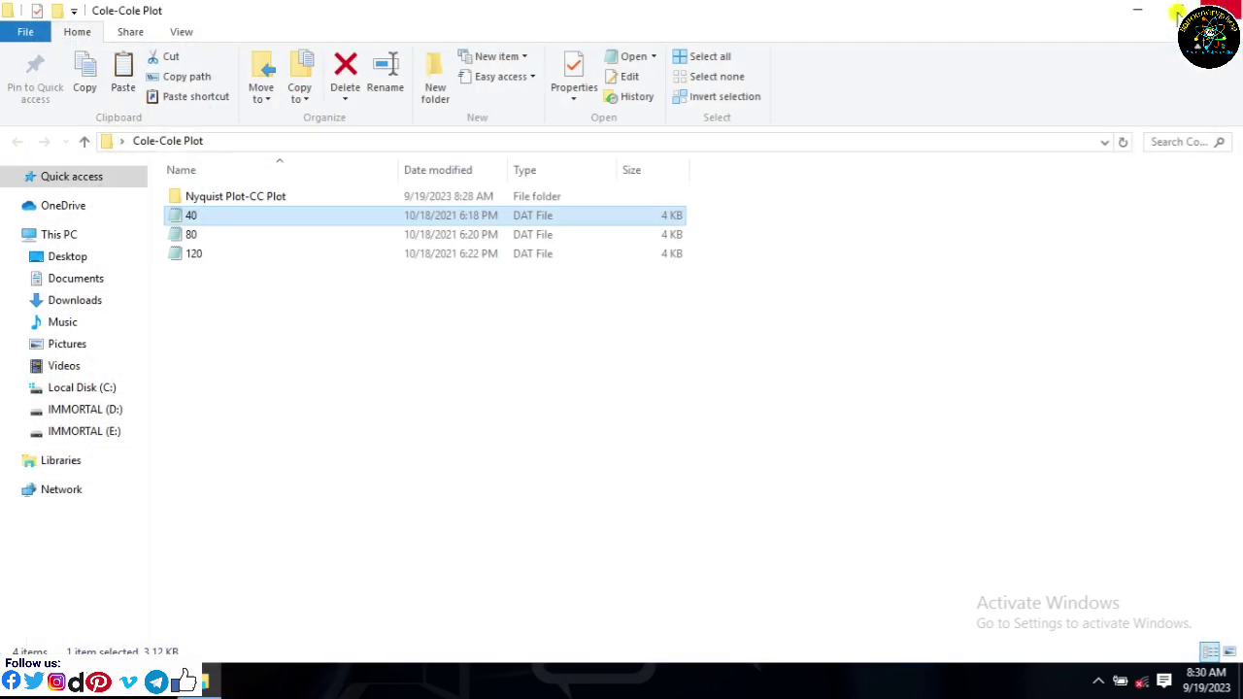
pyautogui.click(1143, 8)
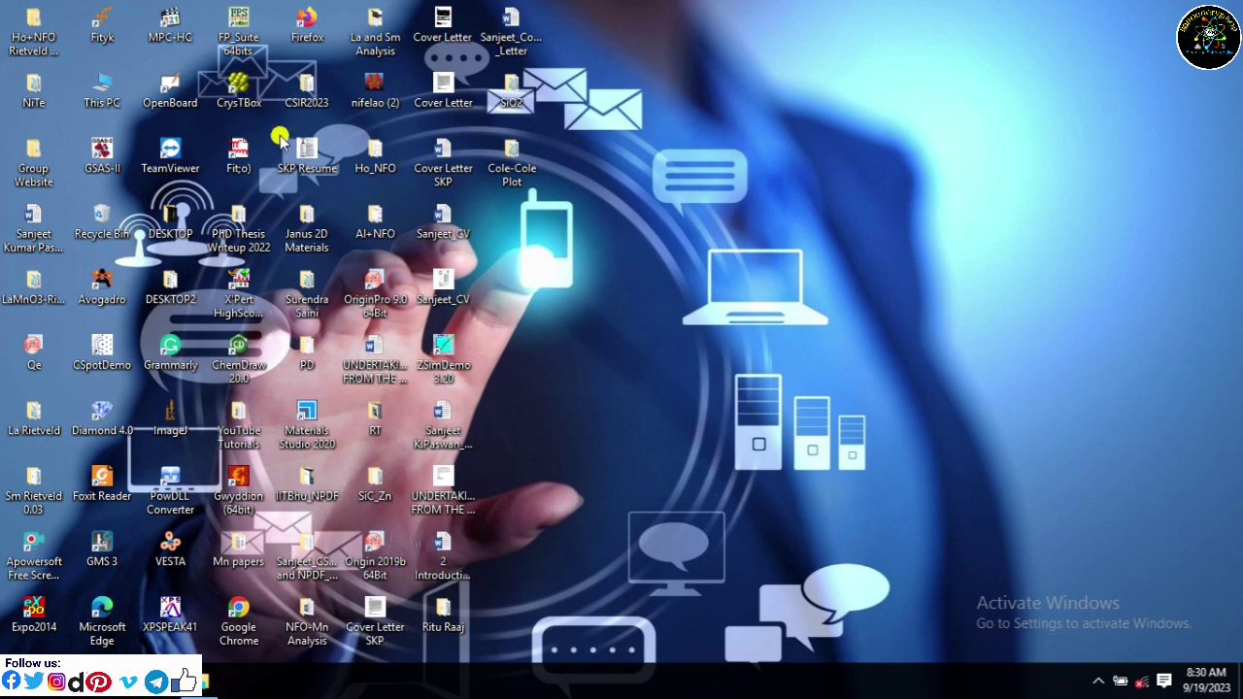
# - Launch ZSimDemo 3.20, dismiss its about notice and enlarge its window to full screen
pyautogui.doubleClick(433, 362)
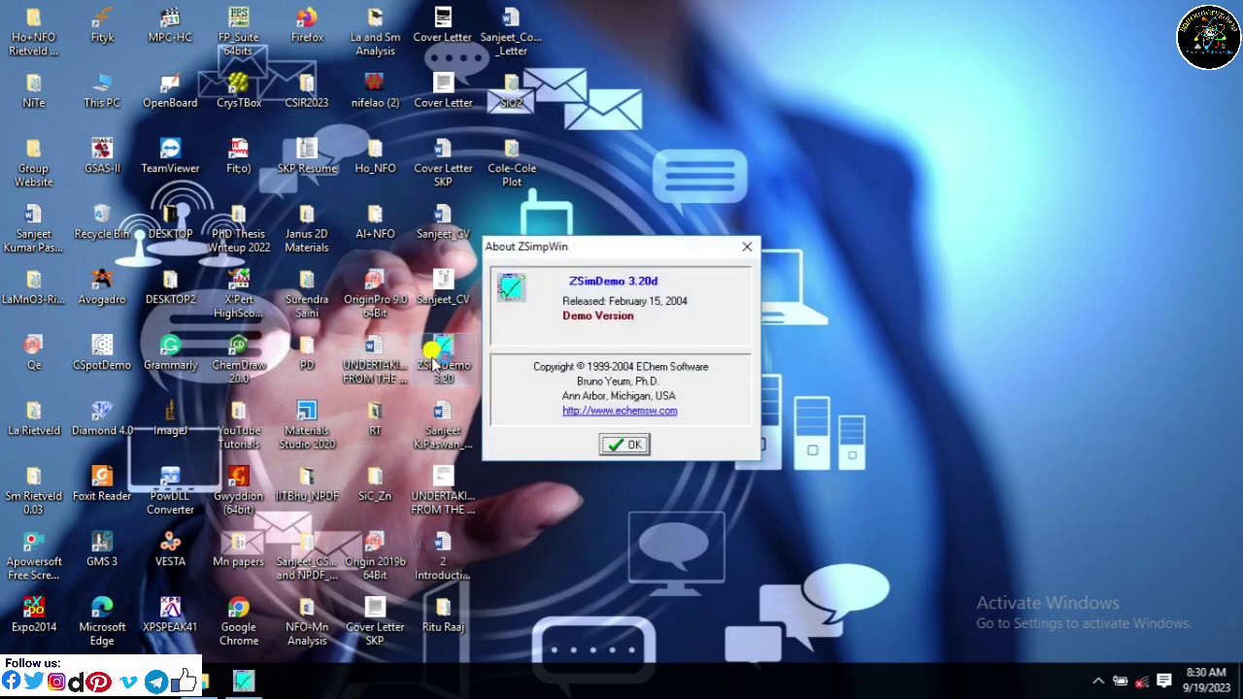
pyautogui.click(626, 447)
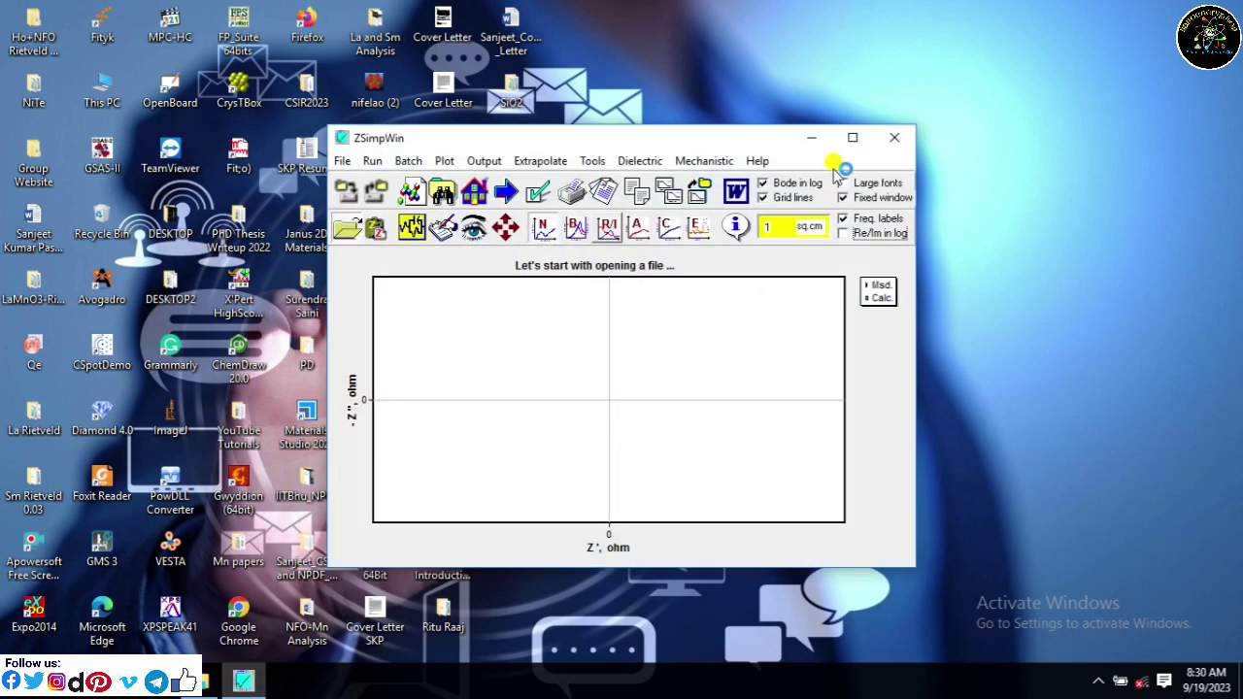
pyautogui.click(851, 137)
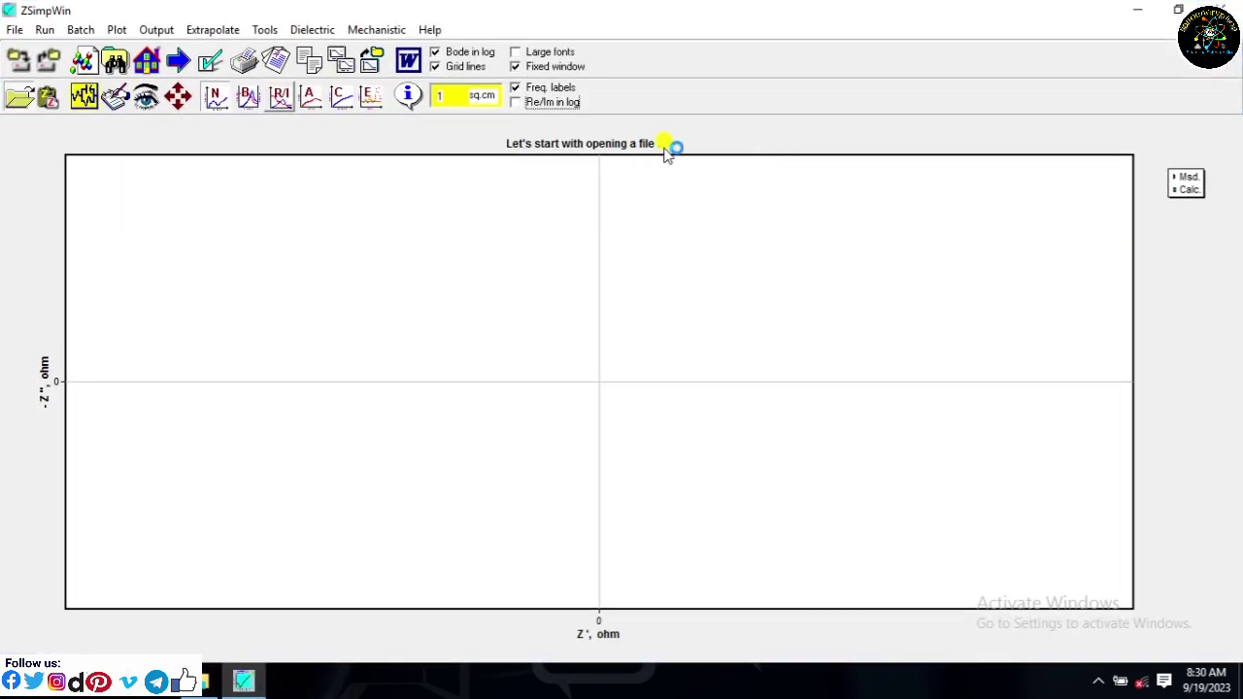
# - Start opening an impedance data file and browse to the Cole-Cole Plot folder on the Desktop
pyautogui.click(21, 100)
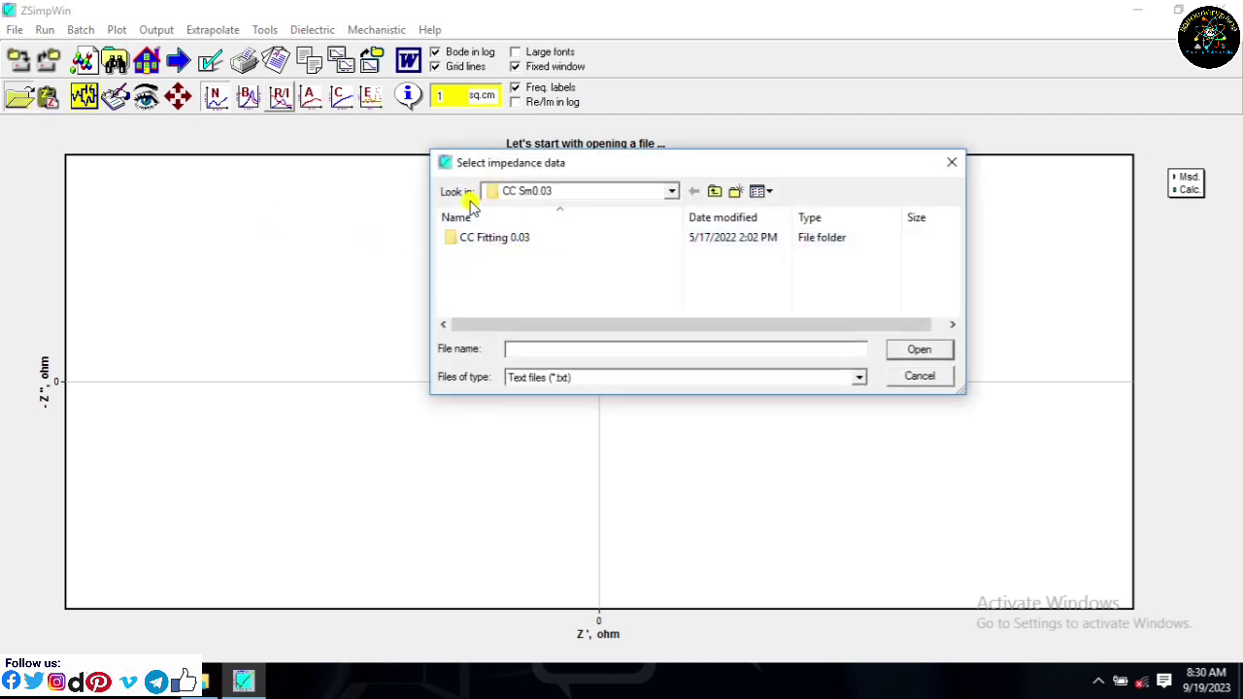
pyautogui.click(672, 193)
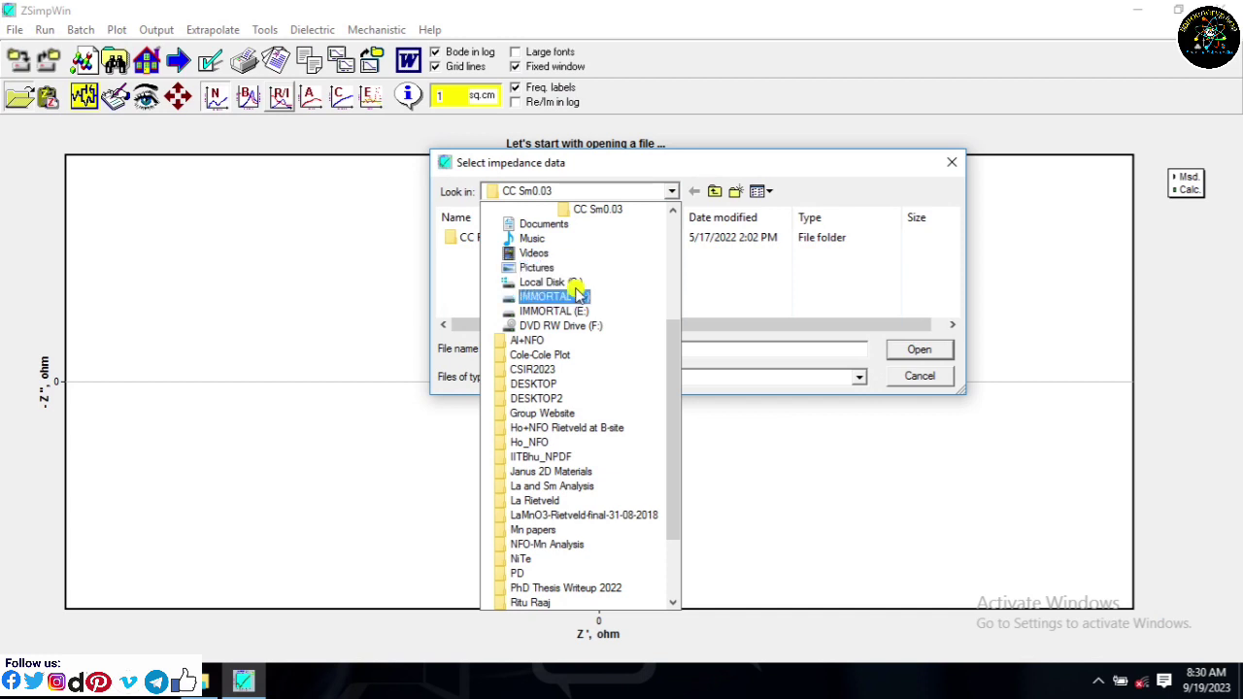
pyautogui.click(674, 374)
pyautogui.moveTo(675, 374); pyautogui.dragTo(678, 301)
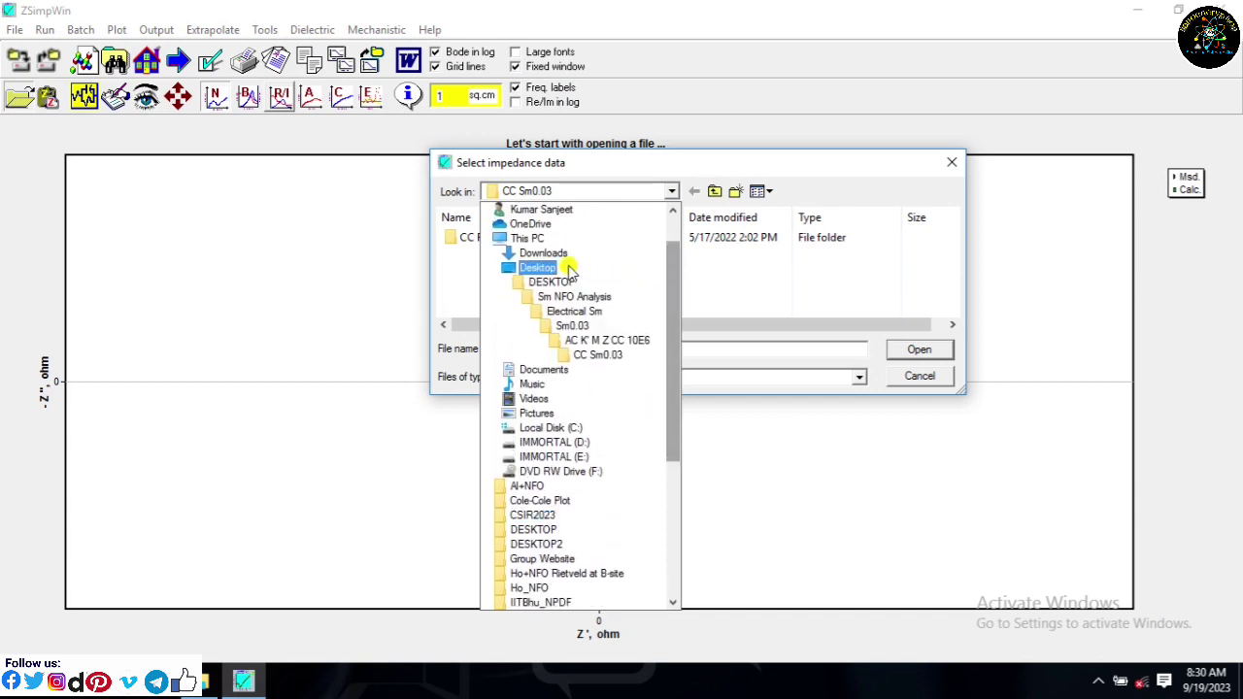
pyautogui.click(531, 269)
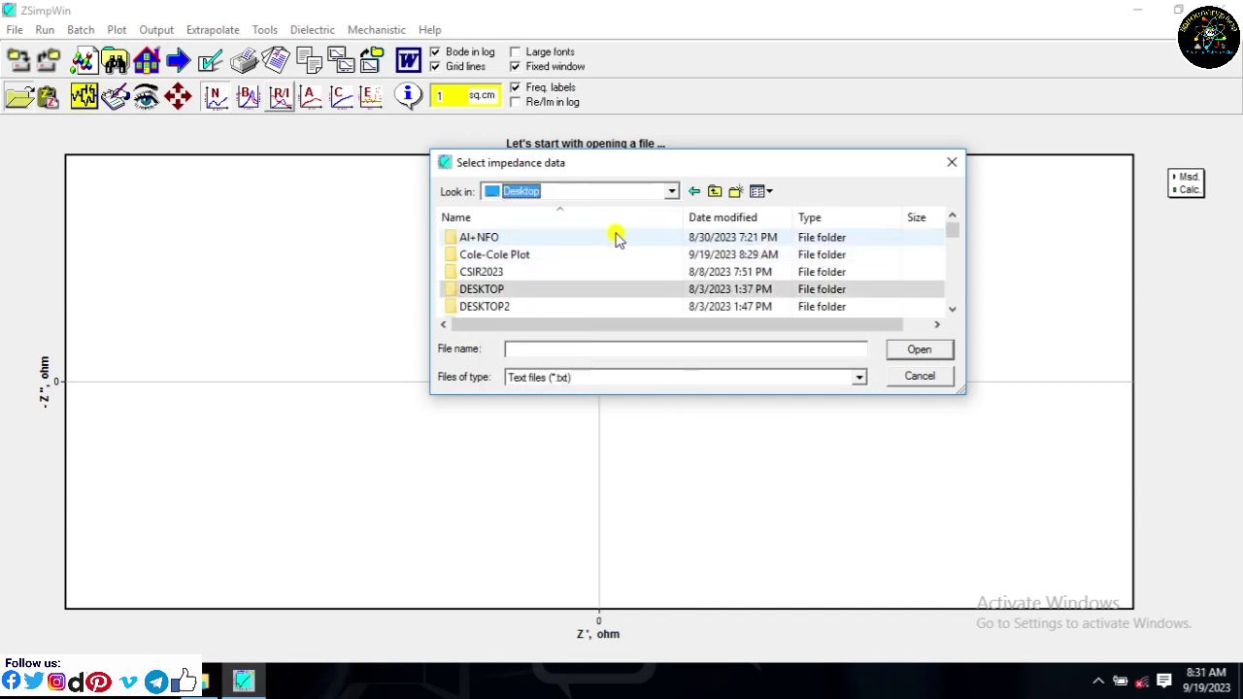
pyautogui.click(502, 262)
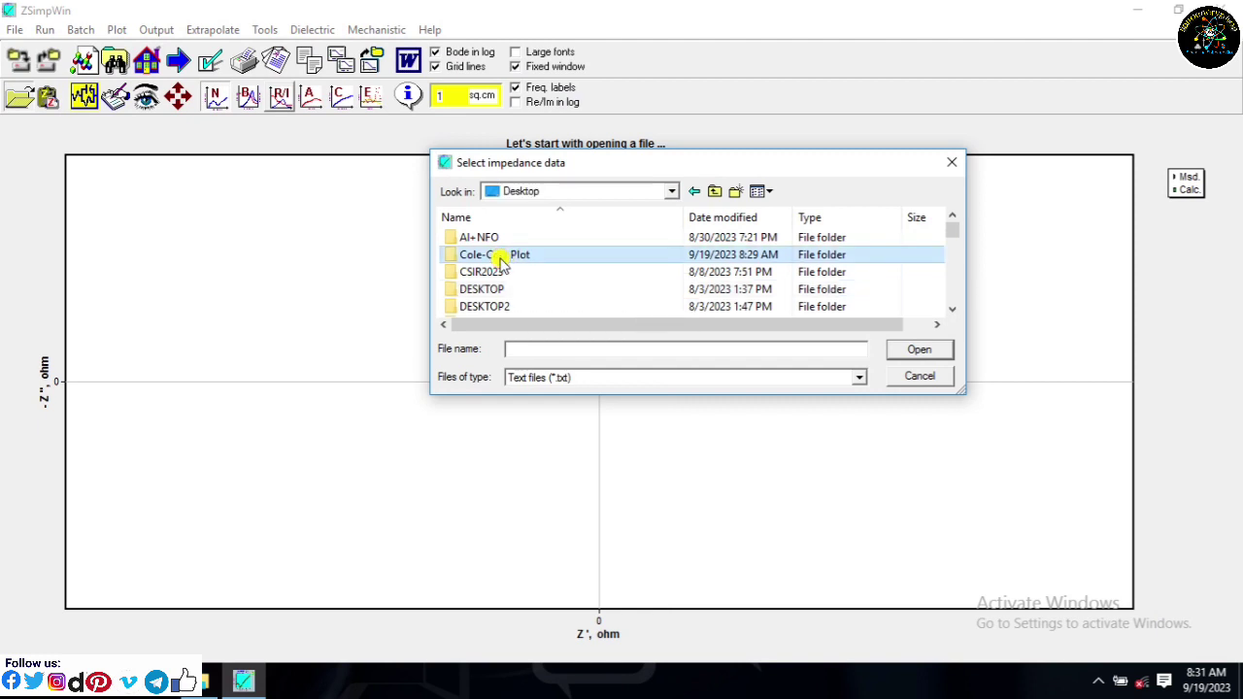
pyautogui.doubleClick(590, 253)
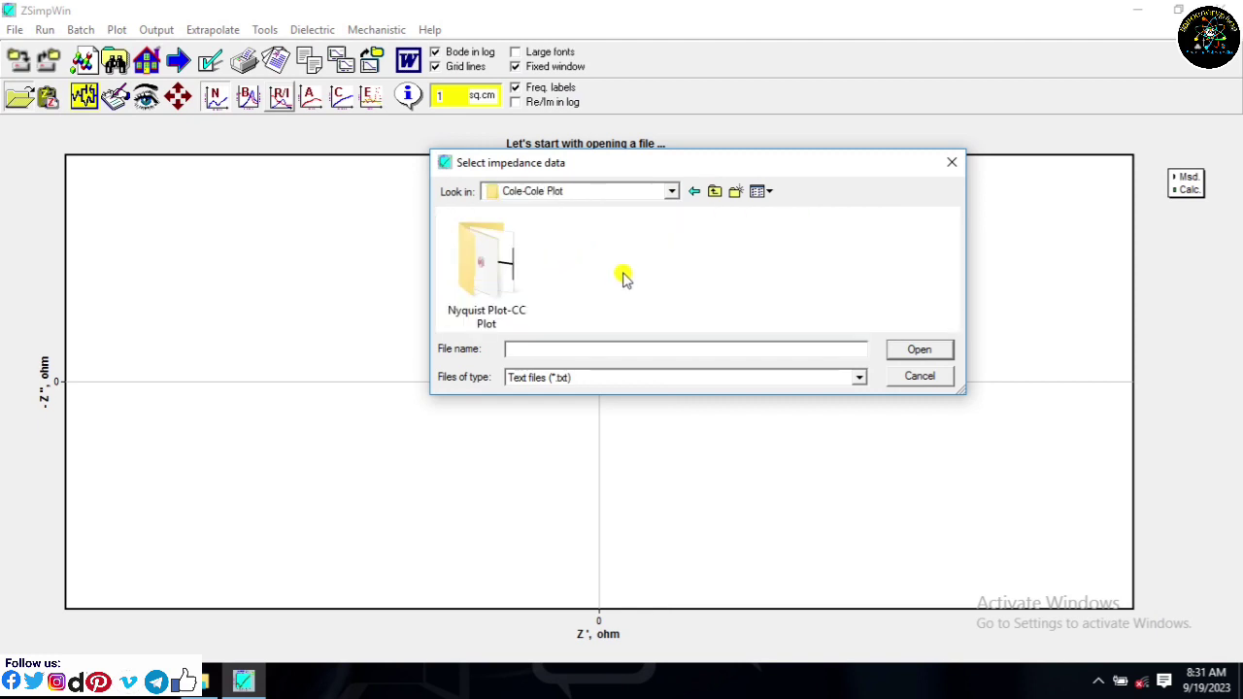
# - Show all file types in the Cole-Cole Plot folder and load the 40 data file
pyautogui.rightClick(904, 269)
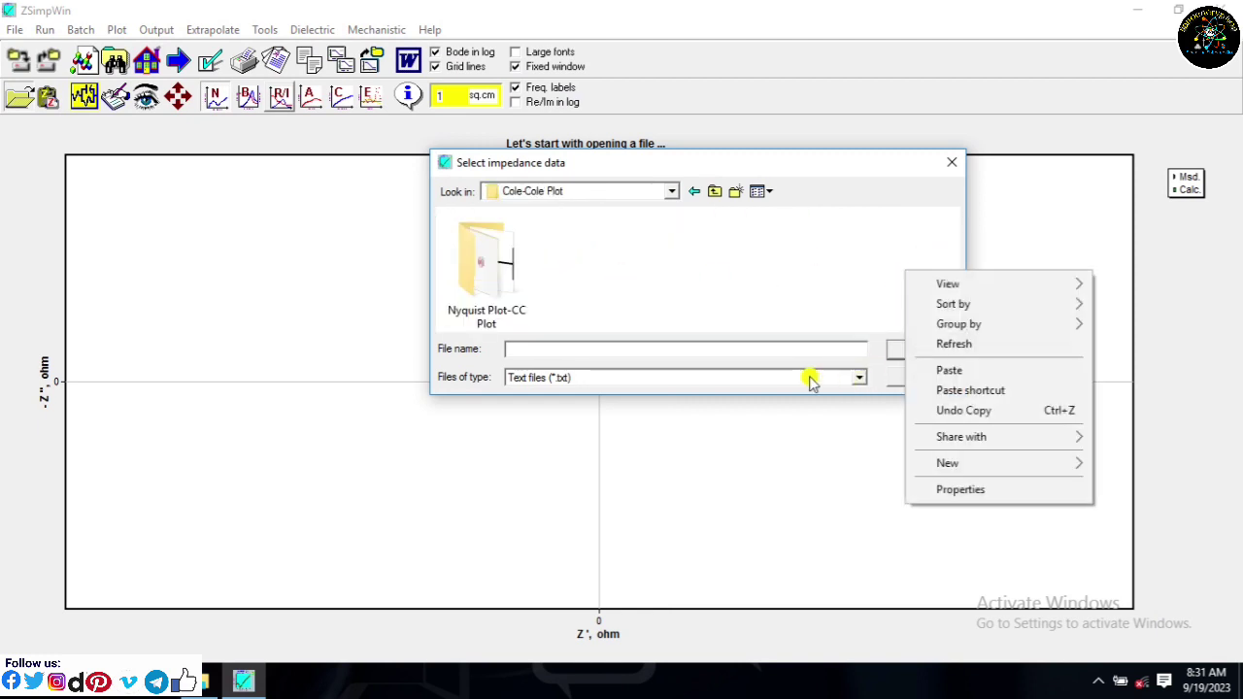
pyautogui.click(810, 378)
pyautogui.click(544, 465)
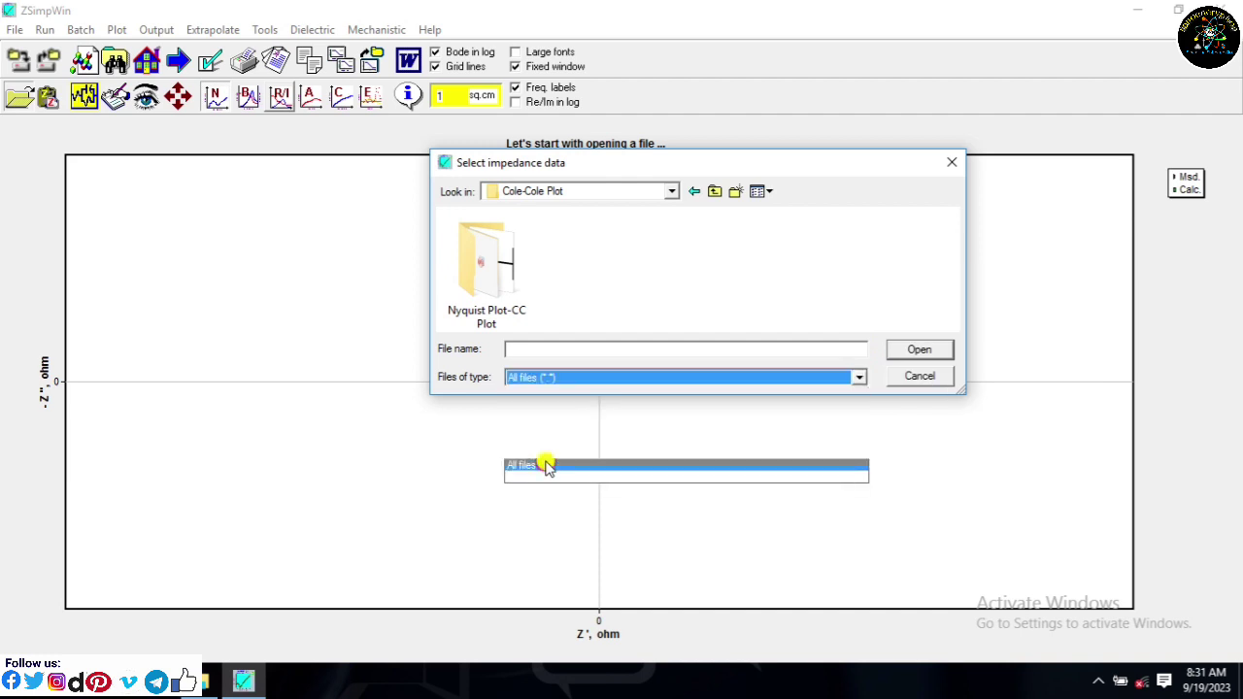
pyautogui.click(587, 297)
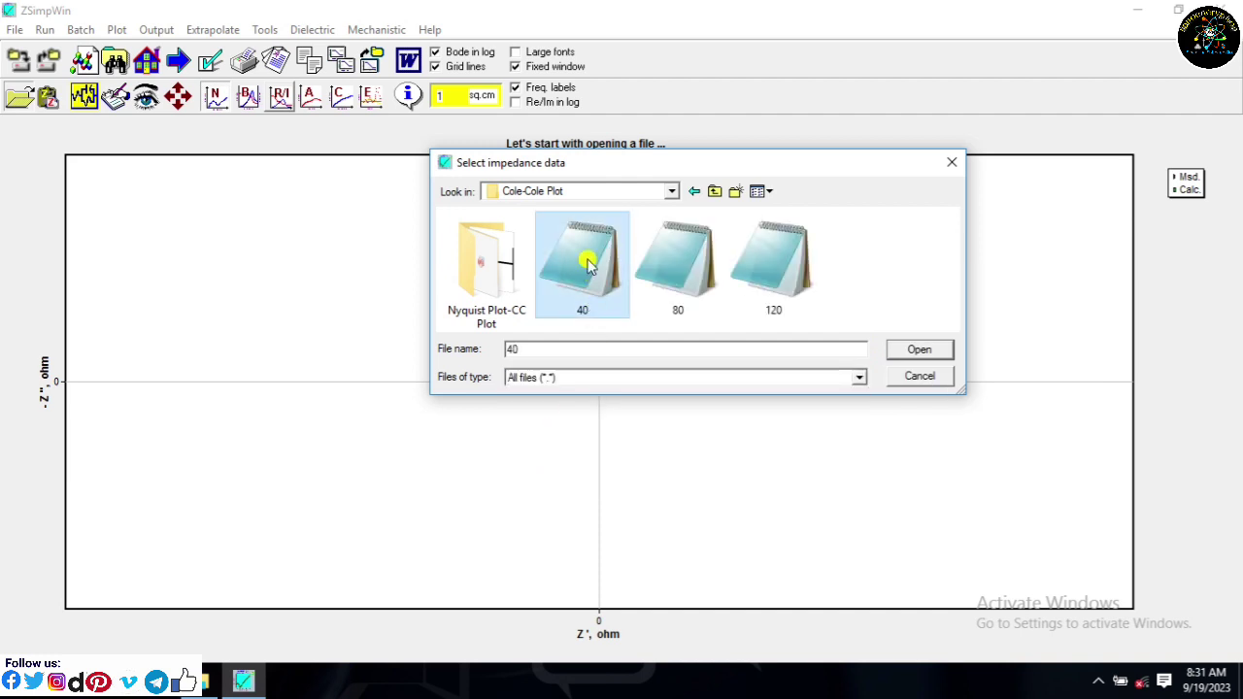
pyautogui.click(911, 352)
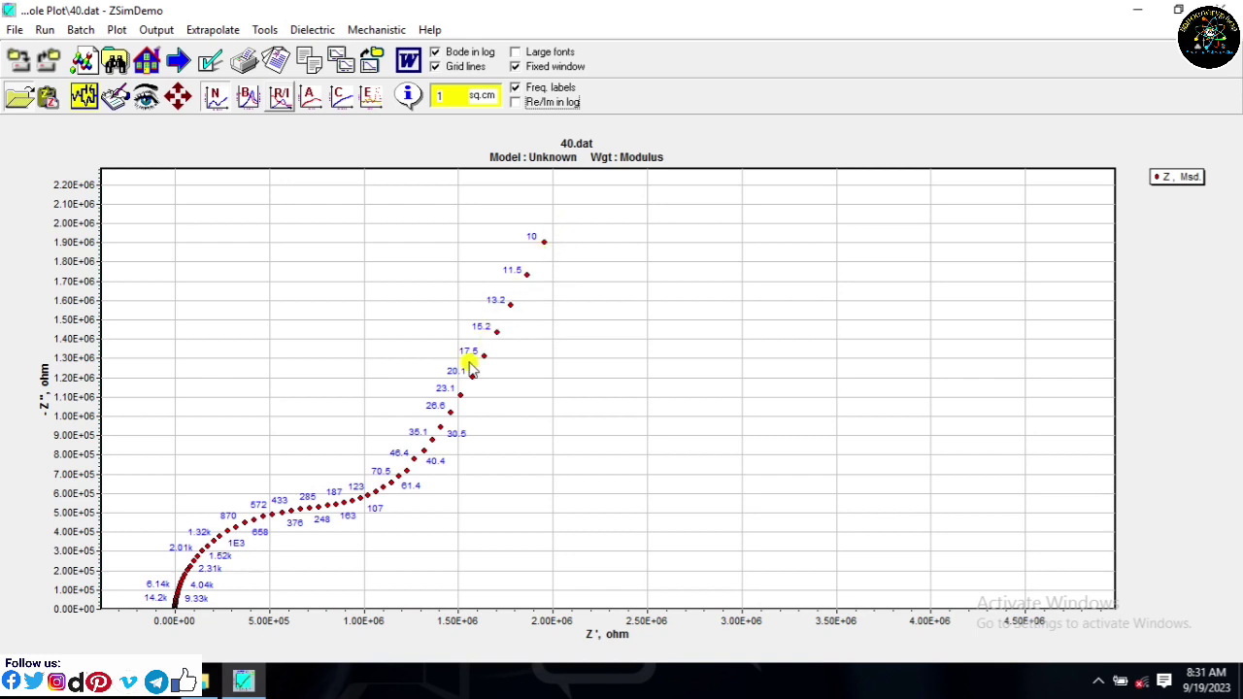
# - Set the sample area to 0.78 cm² and adjust the data with it
pyautogui.click(460, 99)
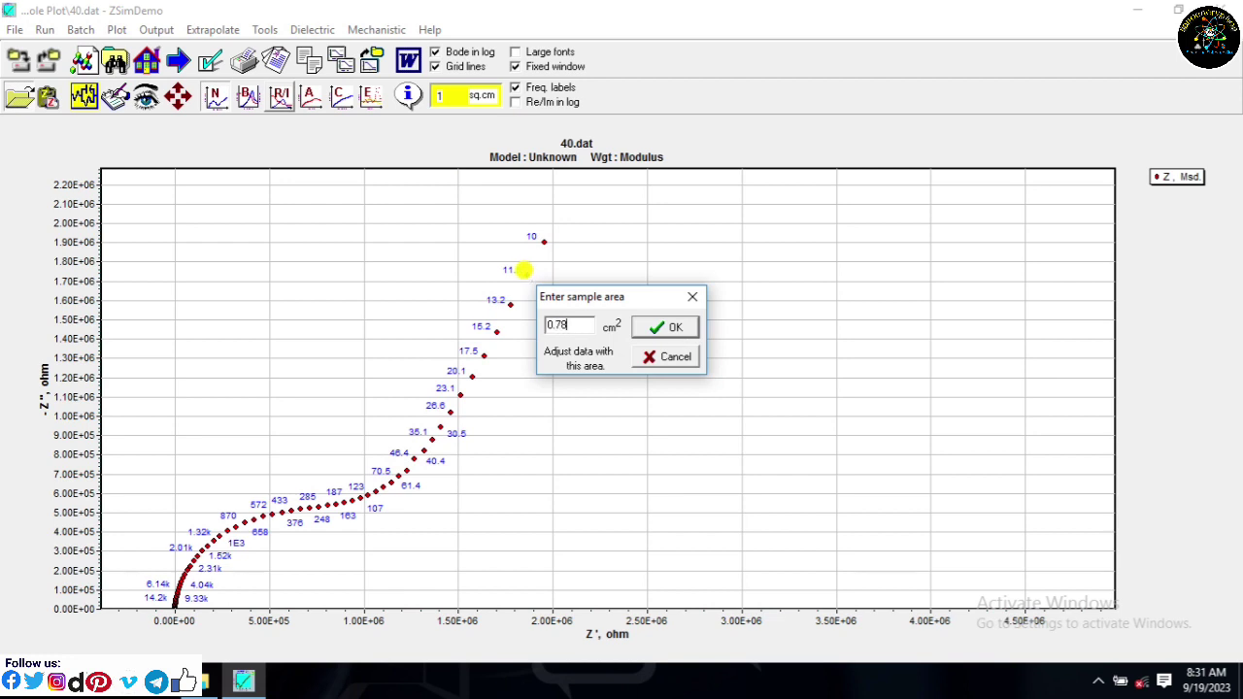
pyautogui.click(656, 331)
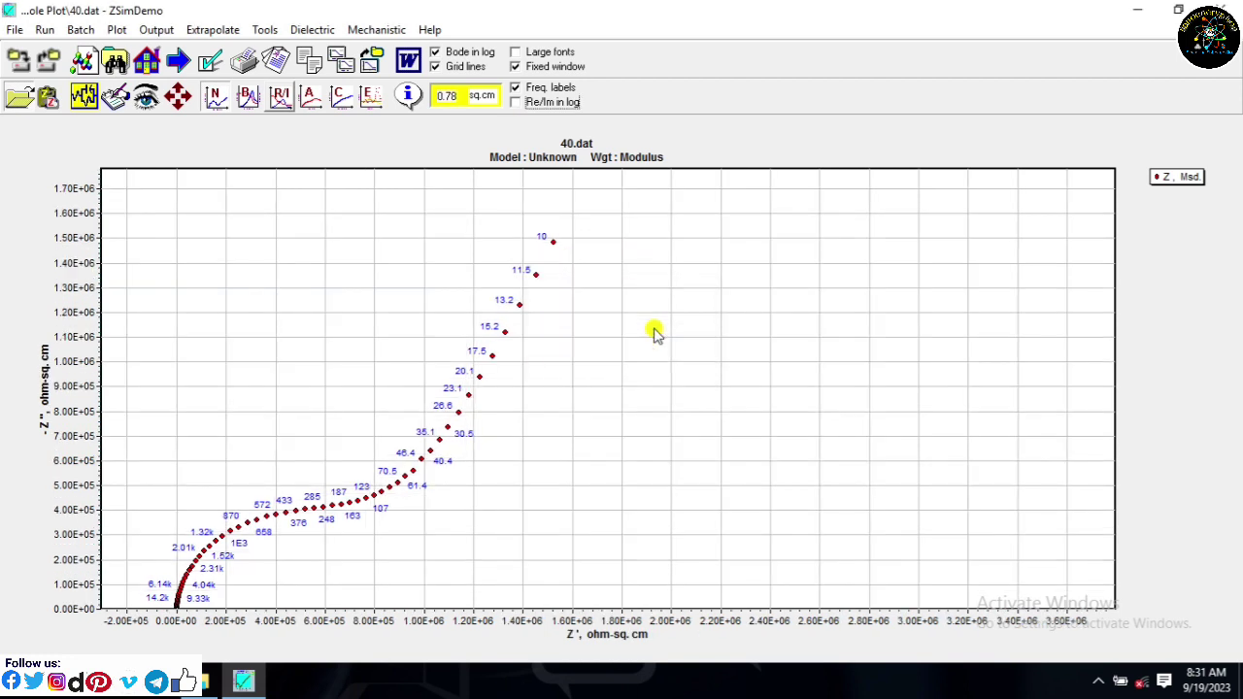
# - Fit the data with the R(CR)(CR) circuit model in Iterate mode and decline saving the results
pyautogui.click(83, 97)
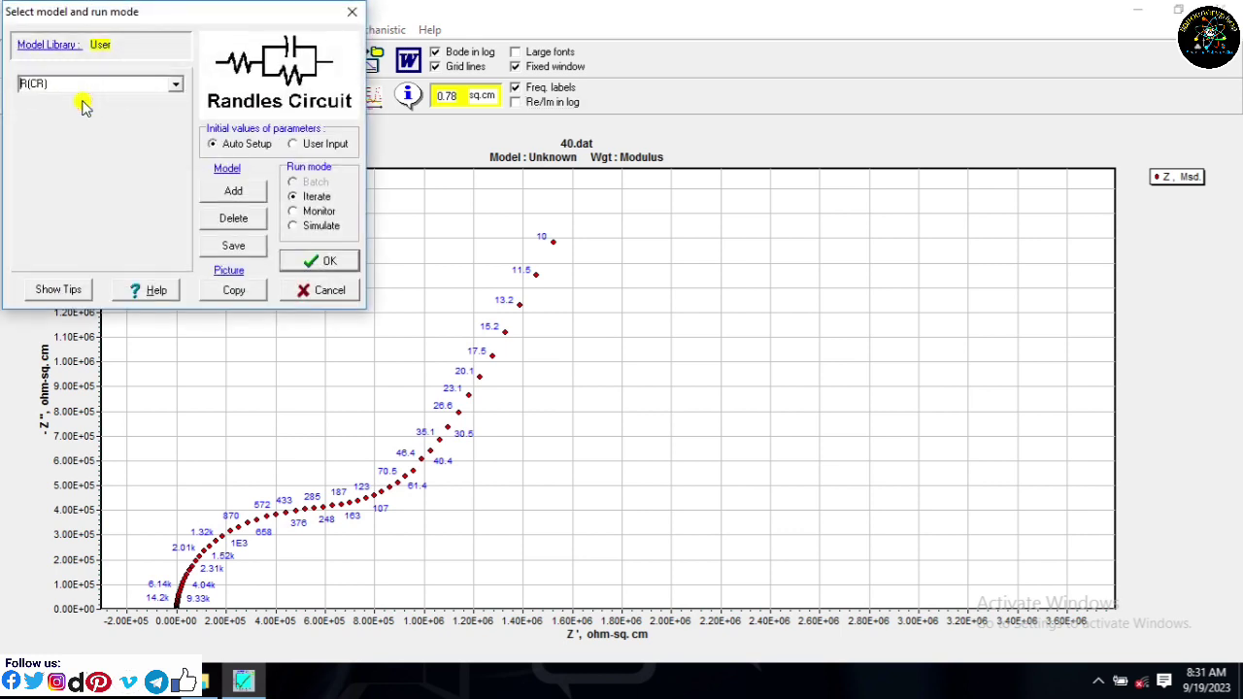
pyautogui.click(174, 85)
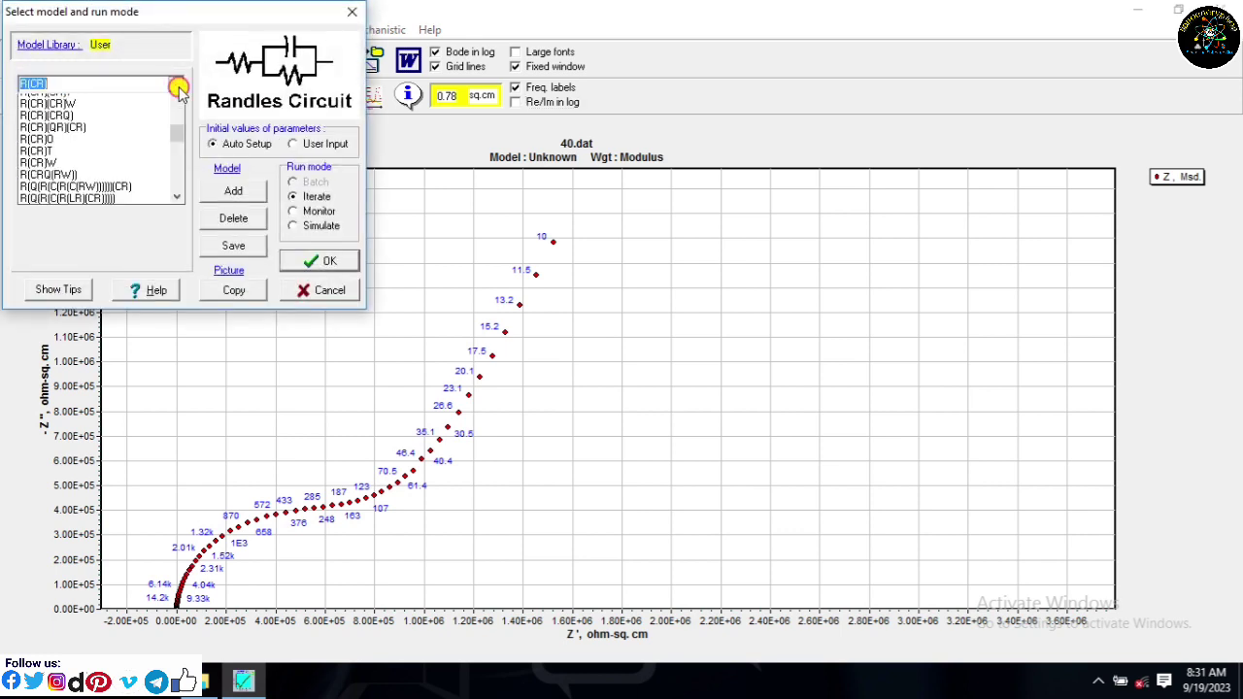
pyautogui.click(141, 119)
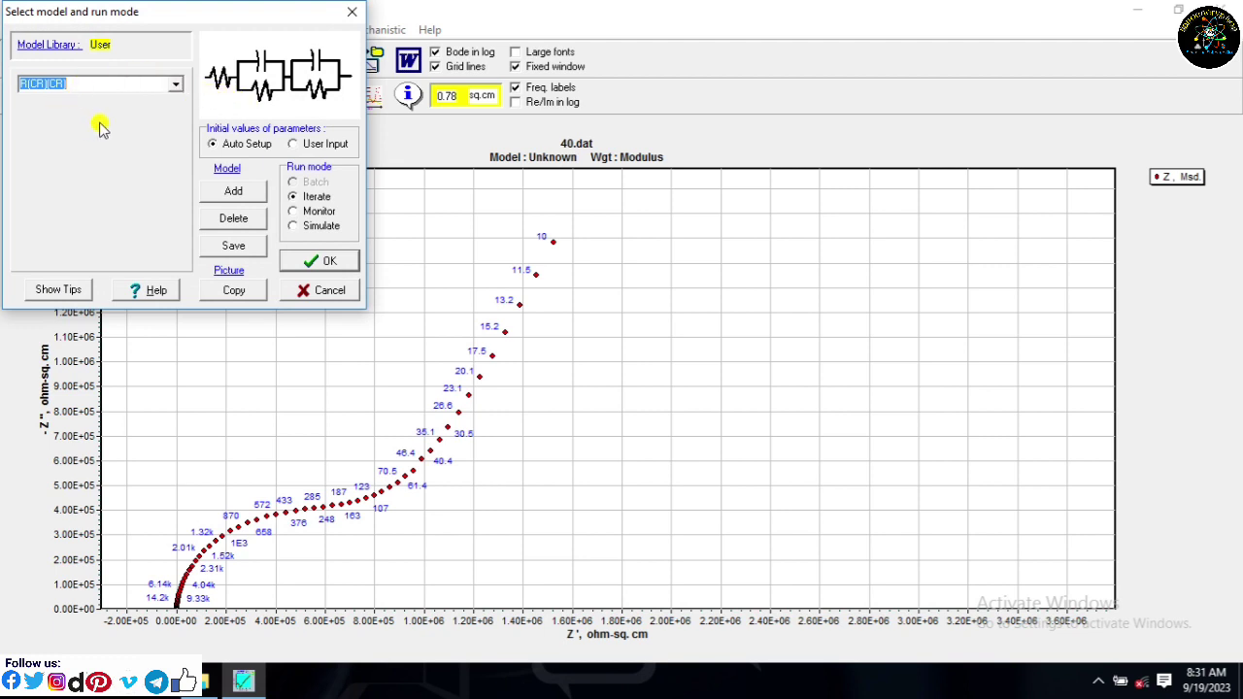
pyautogui.click(330, 262)
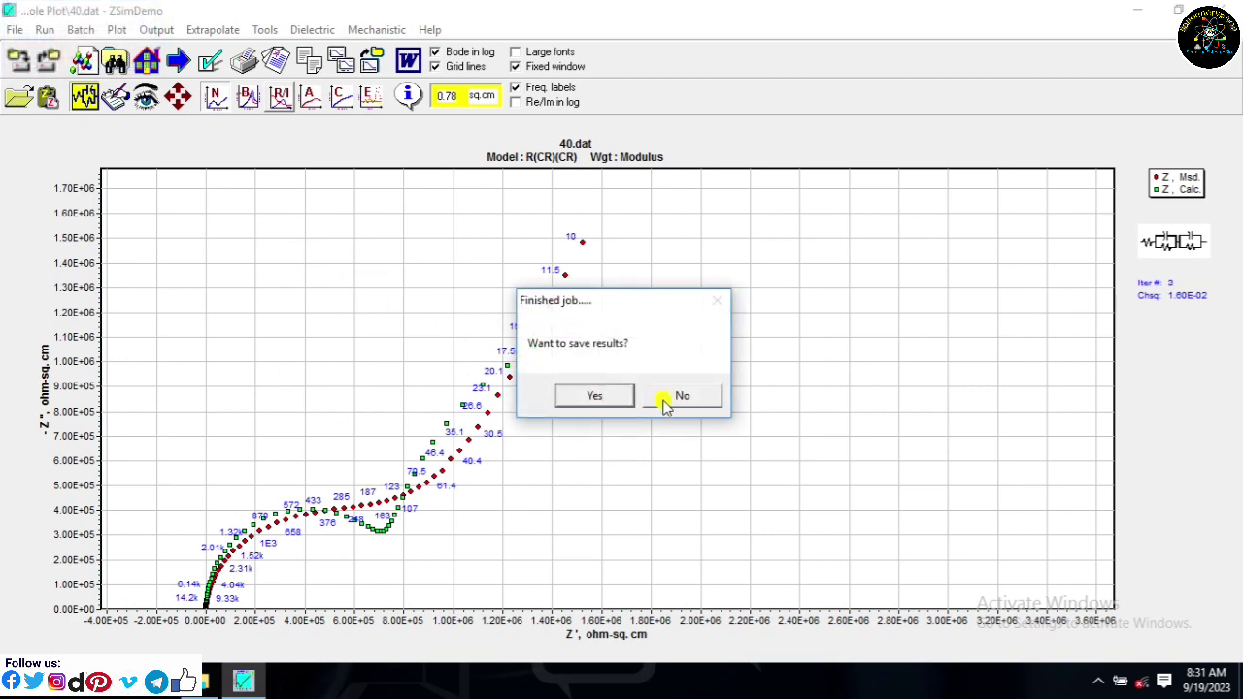
pyautogui.click(683, 397)
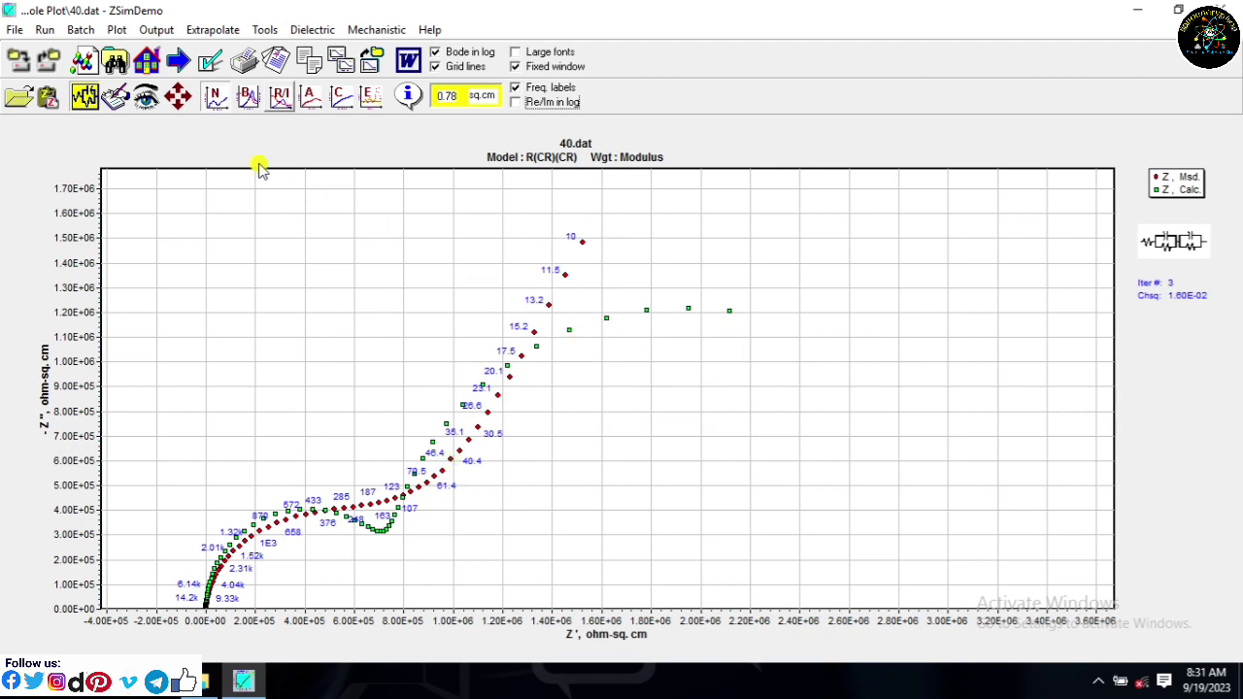
# - Change the circuit model to R(CR)(CRQ), rerun the fit and answer the prompt about saving results
pyautogui.click(85, 96)
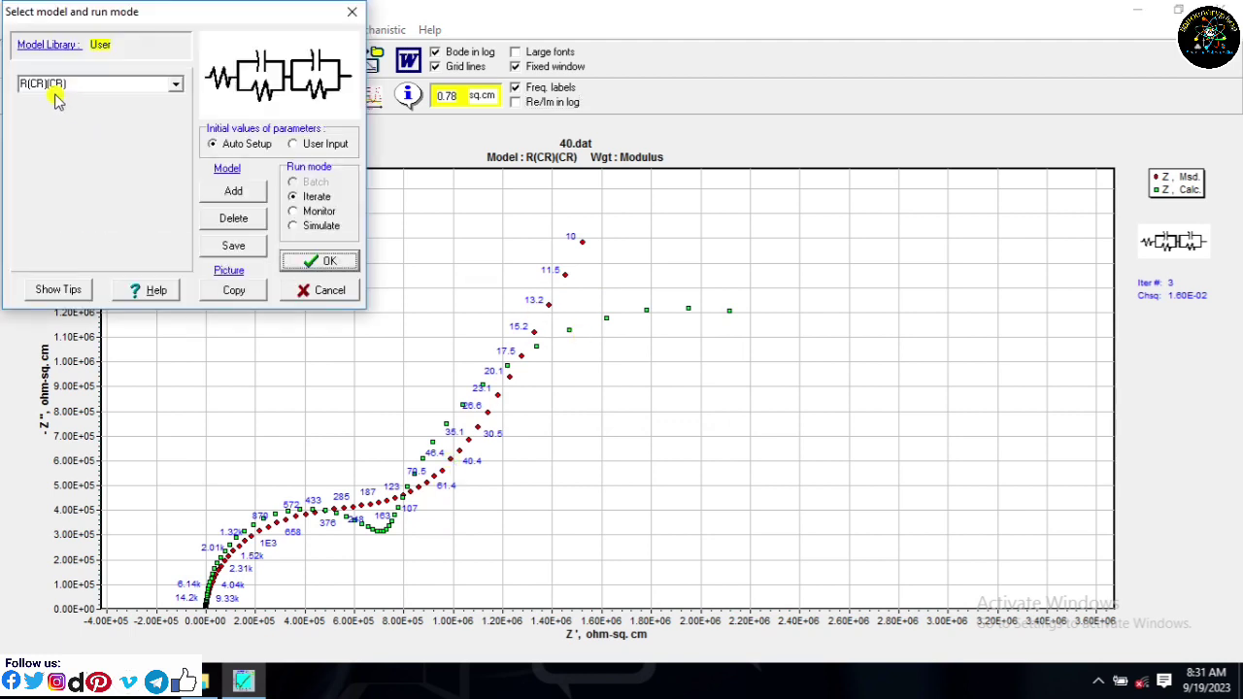
pyautogui.doubleClick(61, 85)
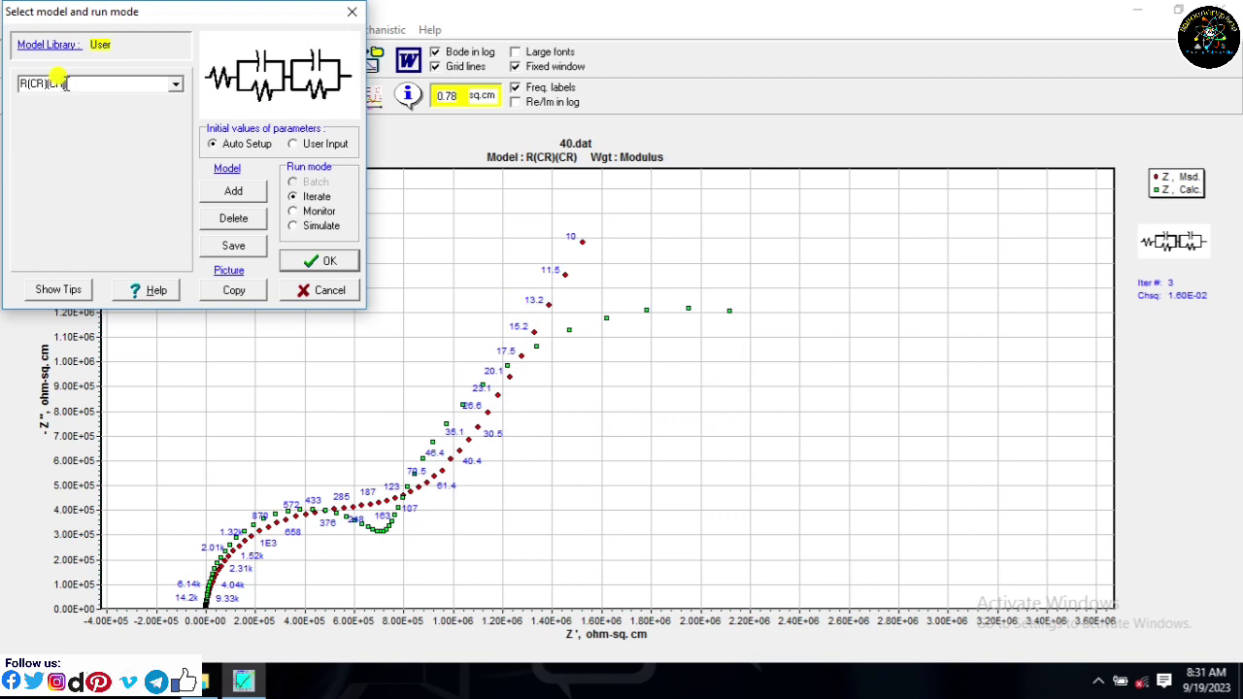
pyautogui.press('BackSpace')
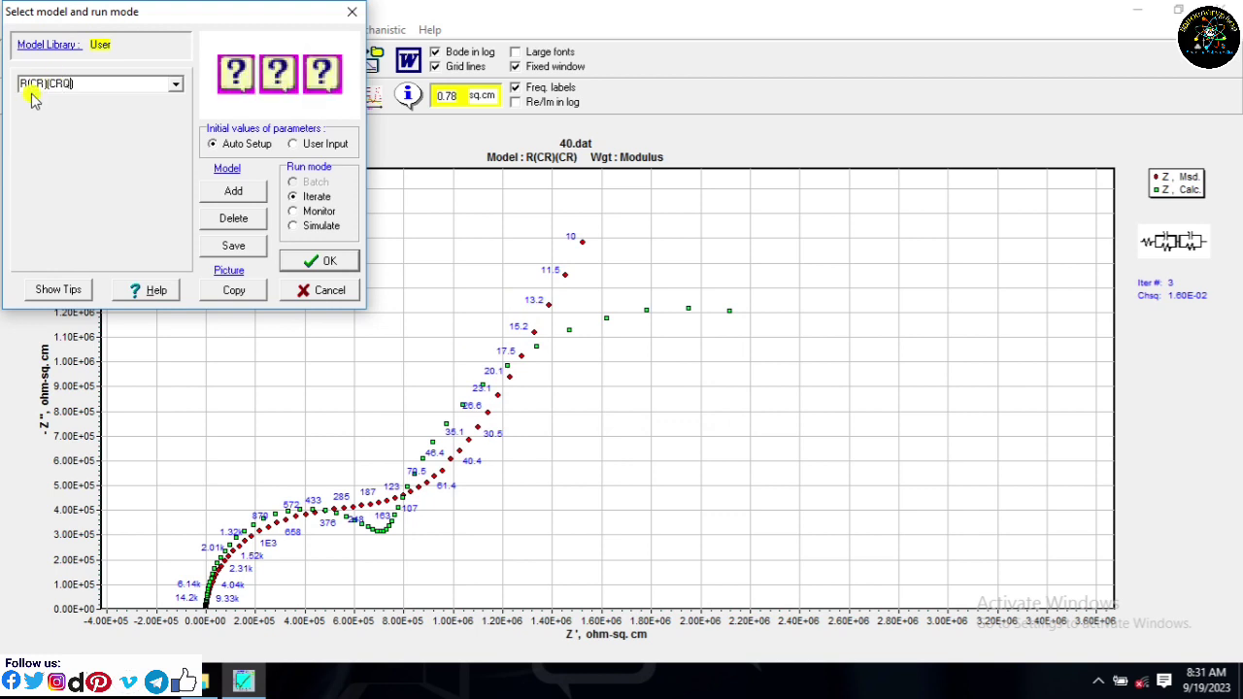
pyautogui.click(319, 264)
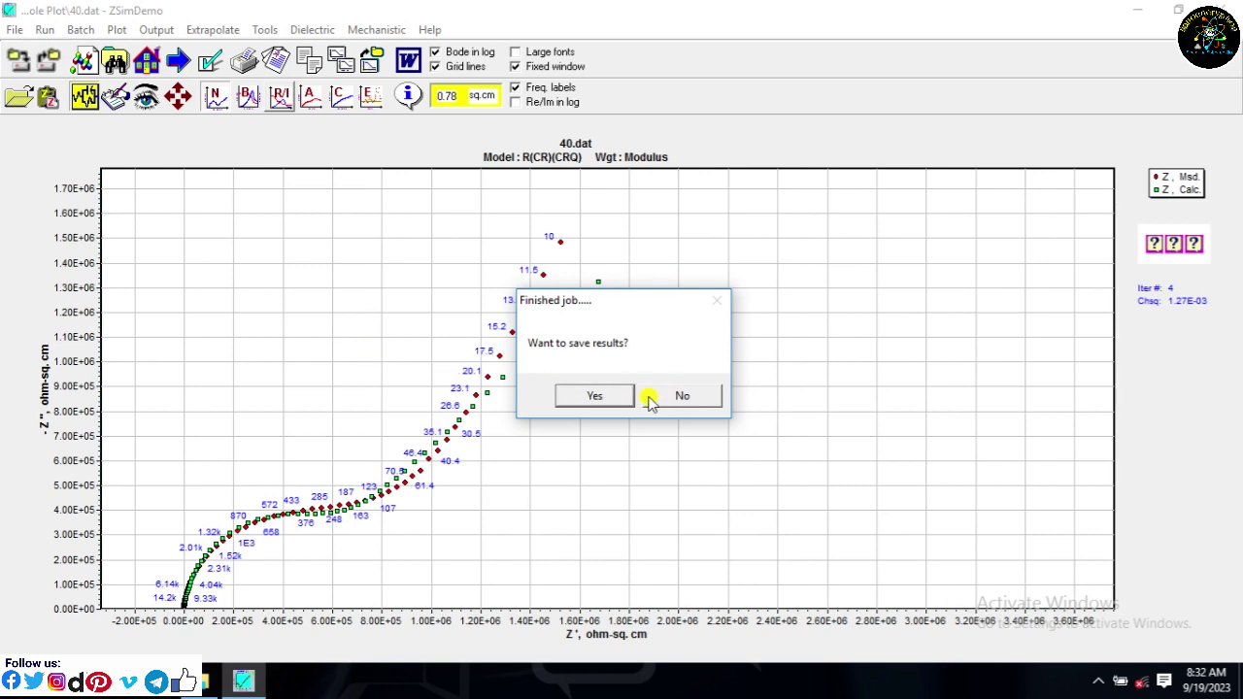
pyautogui.click(616, 396)
pyautogui.click(742, 395)
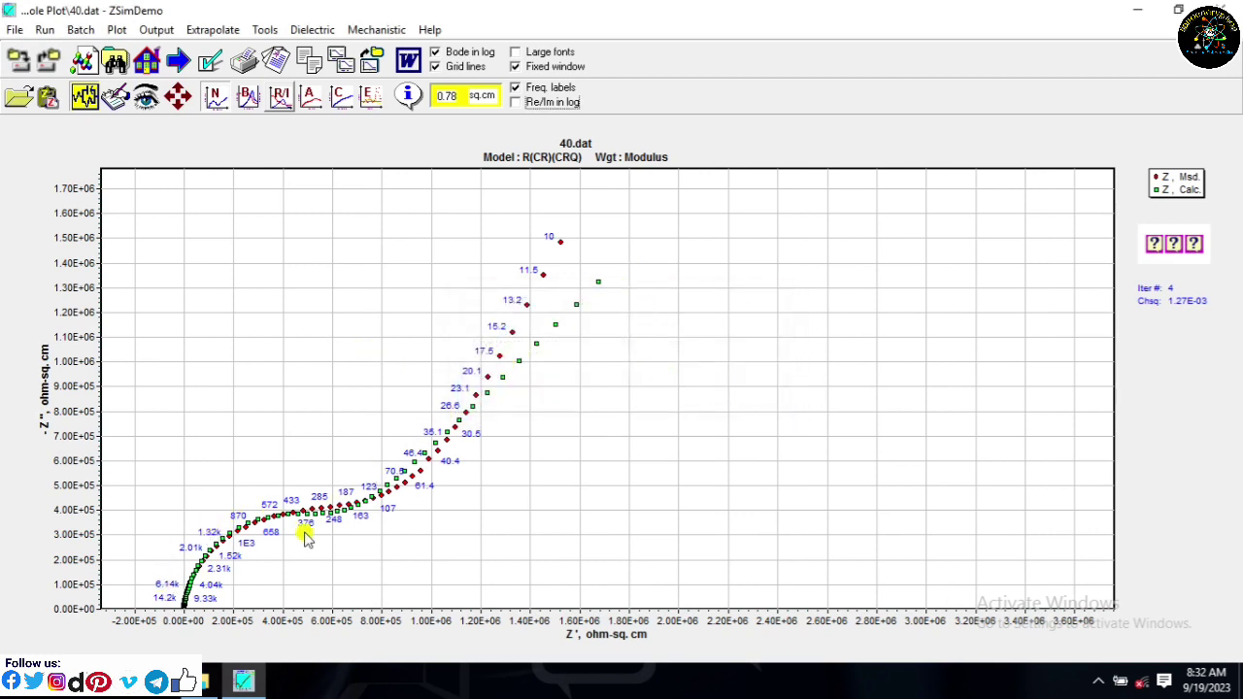
# - Export the fitted impedance data of the 40 file to the Cole-Cole Plot folder on the Desktop as 40'
pyautogui.click(298, 29)
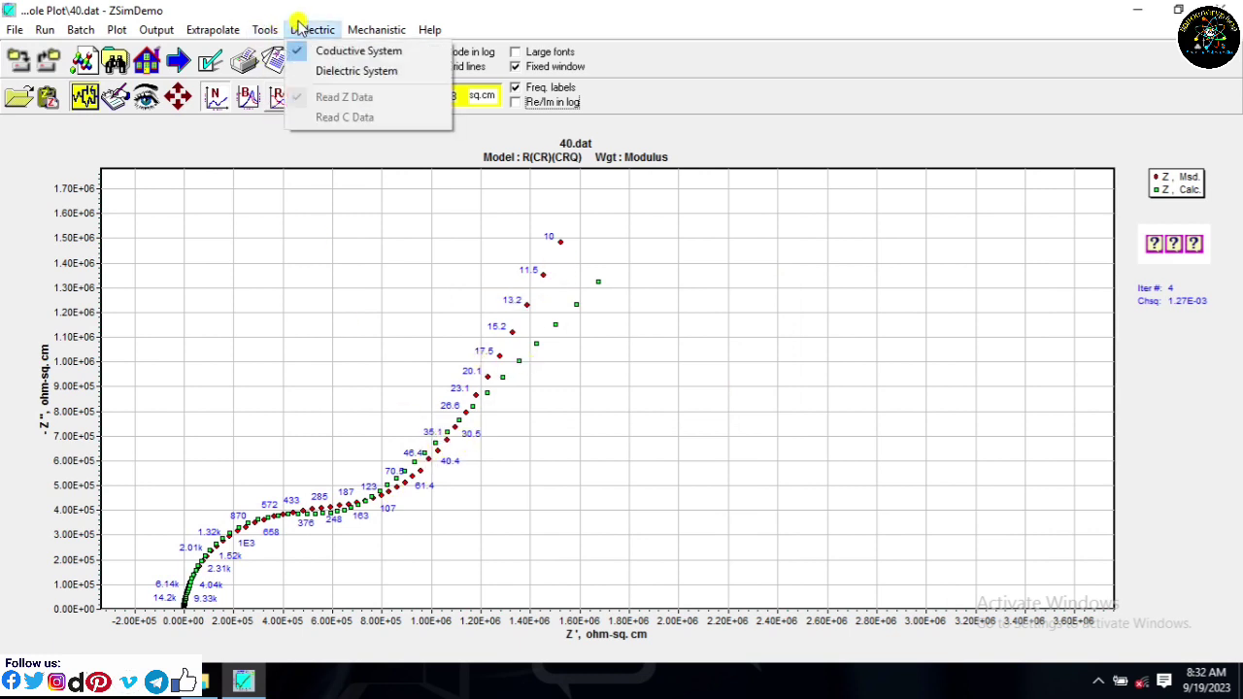
pyautogui.moveTo(275, 31)
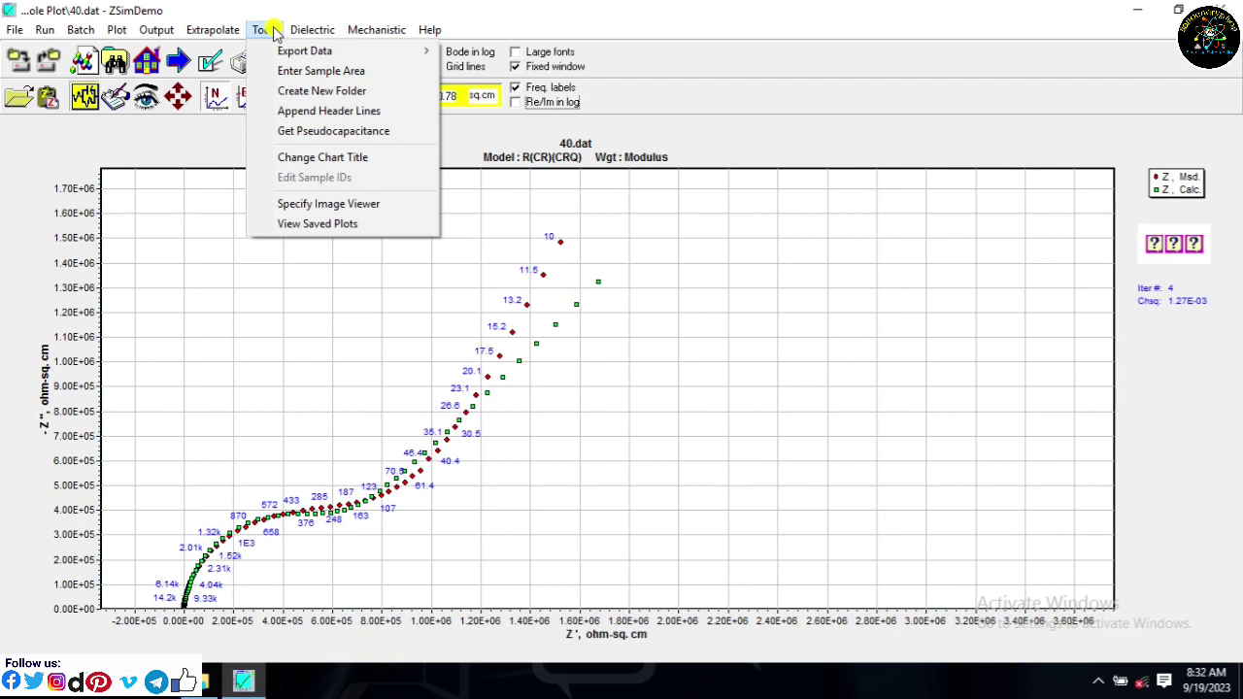
pyautogui.moveTo(320, 51)
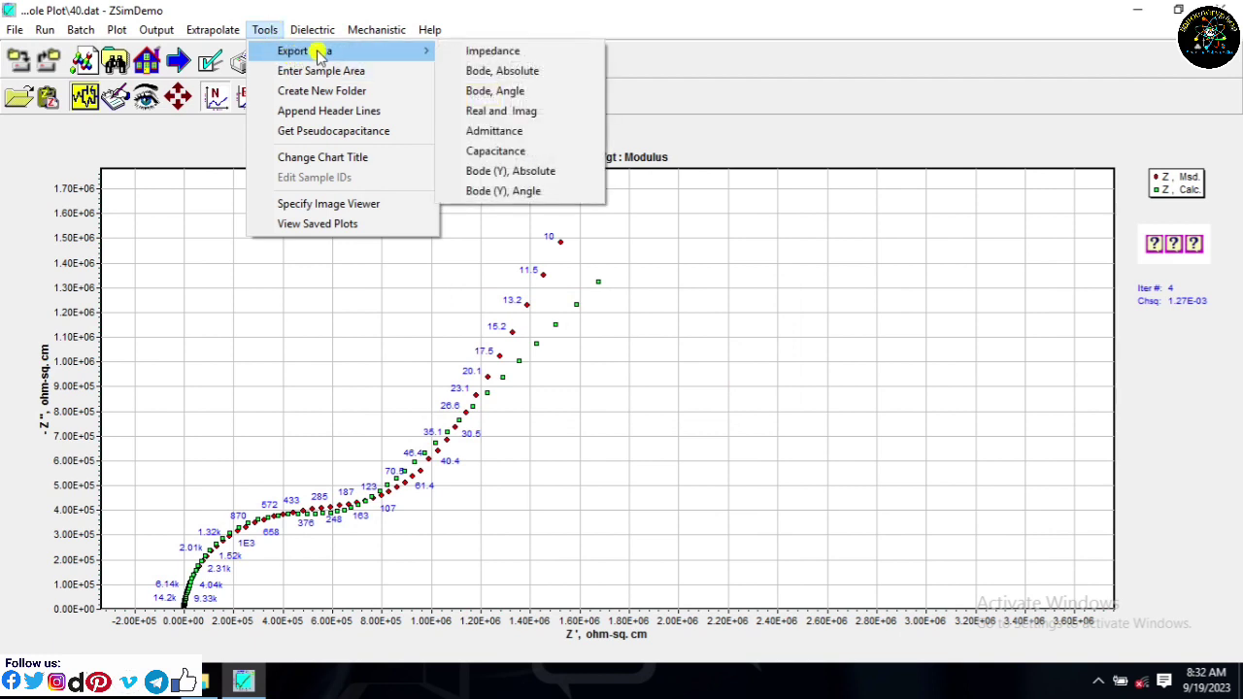
pyautogui.click(524, 54)
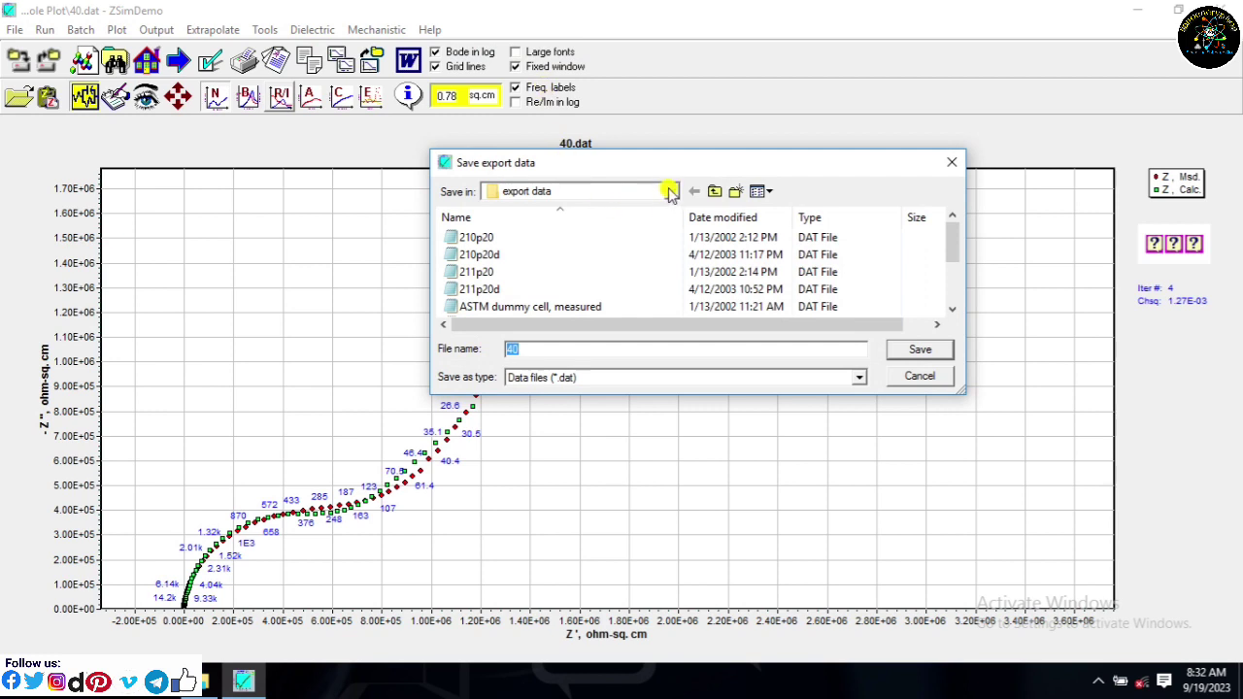
pyautogui.click(671, 192)
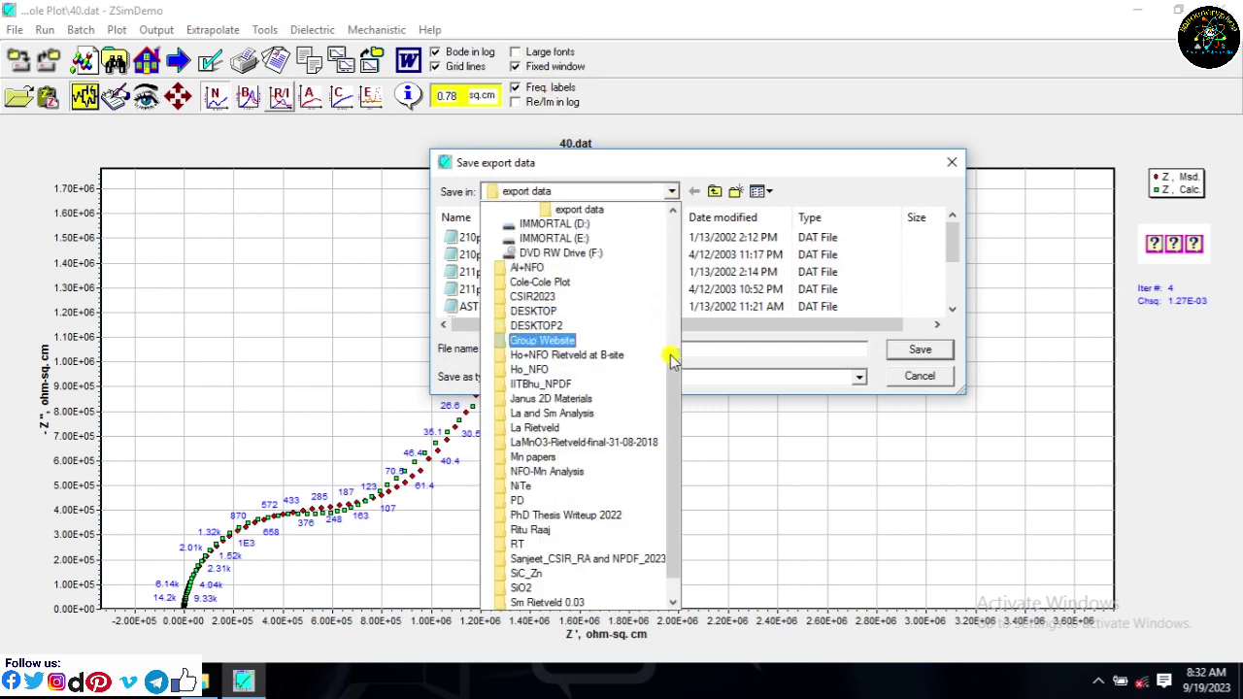
pyautogui.moveTo(666, 350); pyautogui.dragTo(636, 268)
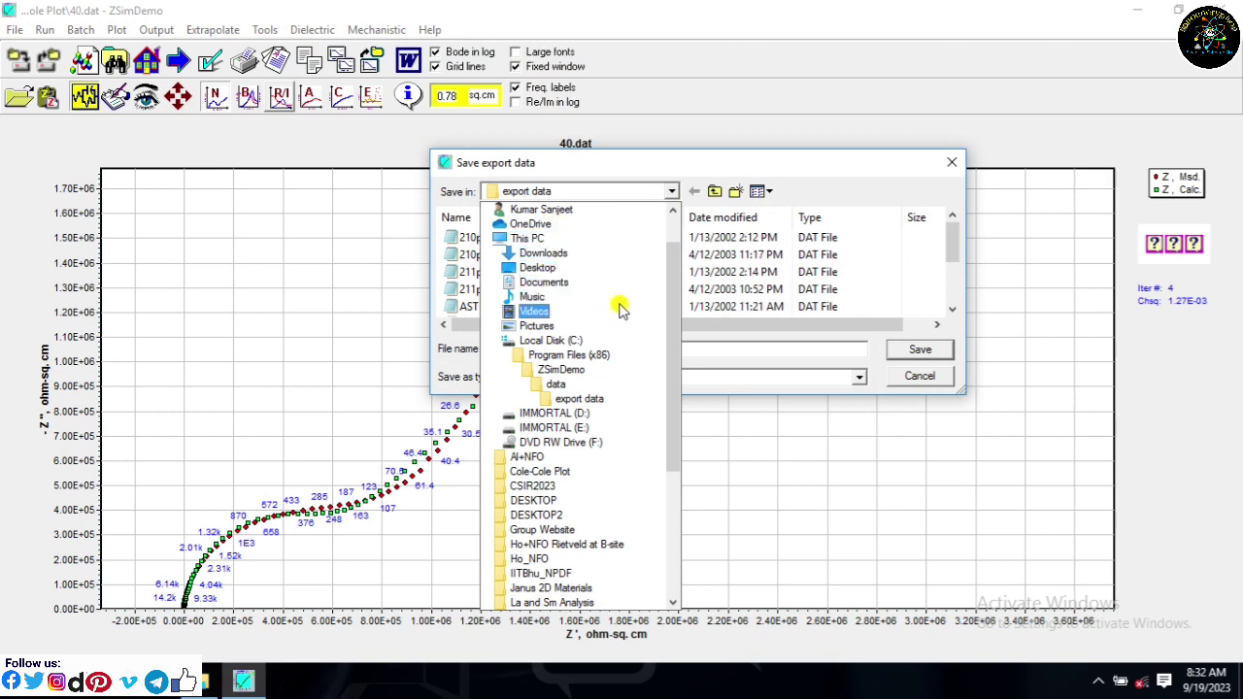
pyautogui.click(551, 275)
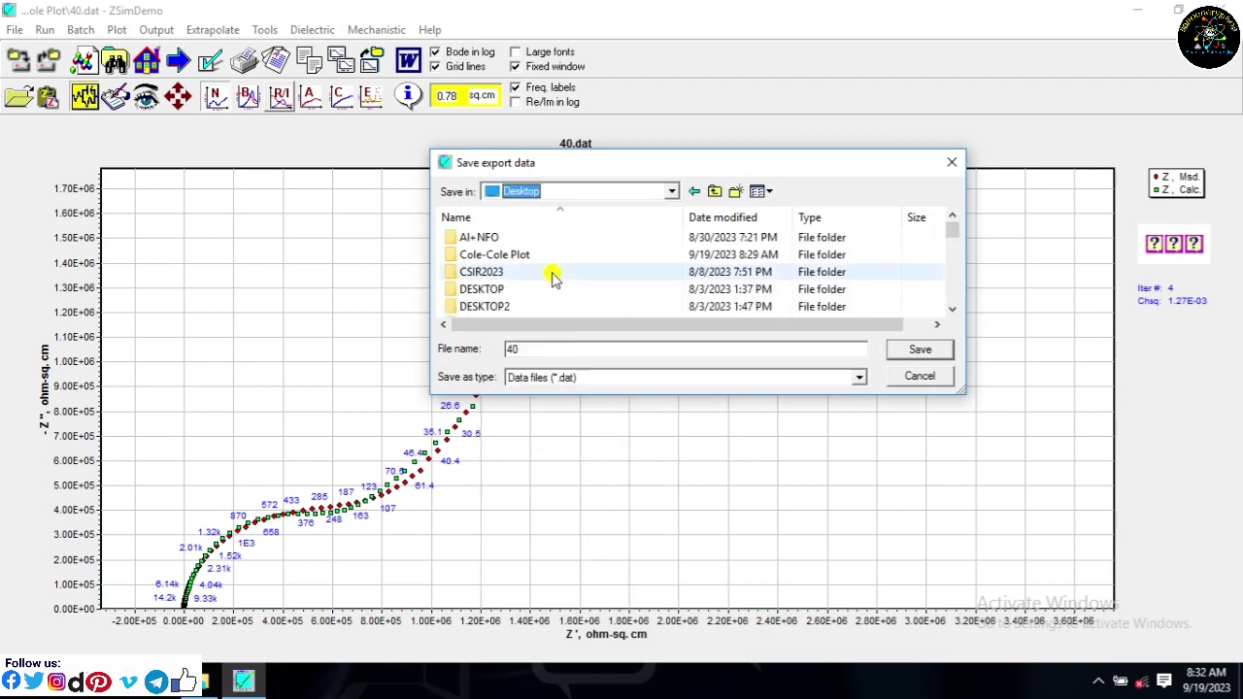
pyautogui.doubleClick(508, 258)
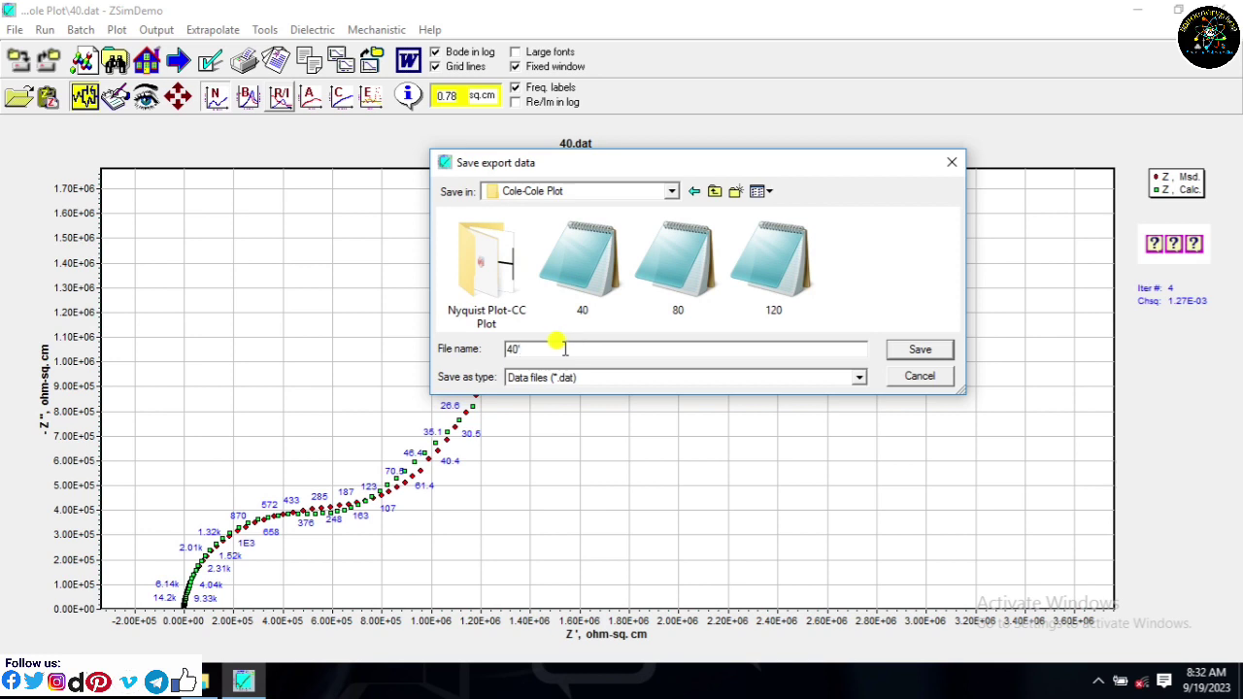
pyautogui.click(923, 349)
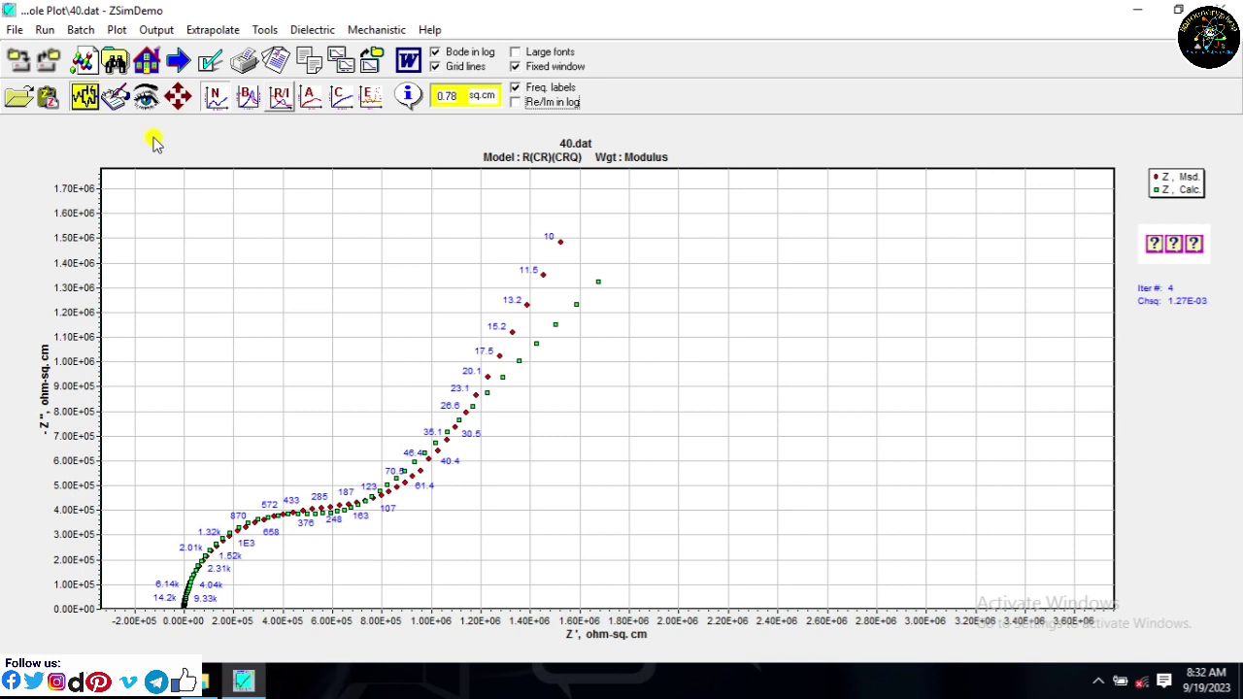
# - Load the 80 data file from the Cole-Cole Plot folder and adjust its data with a sample area of 0.78 cm²
pyautogui.click(16, 98)
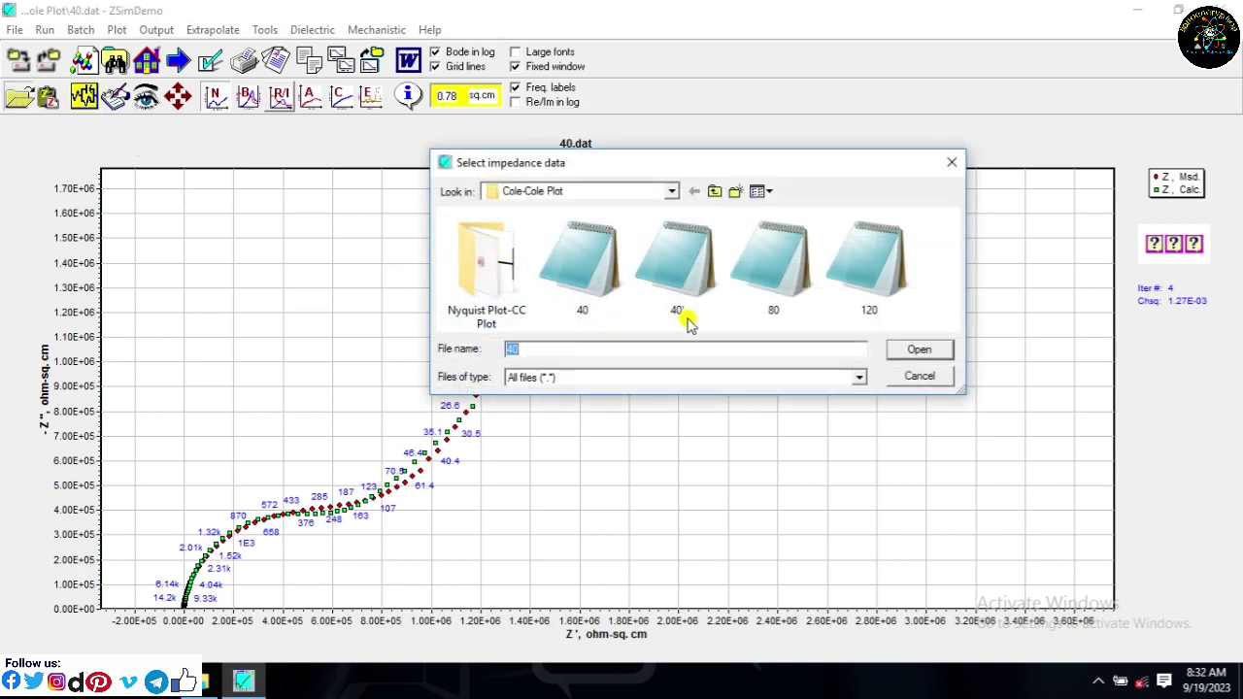
pyautogui.click(792, 301)
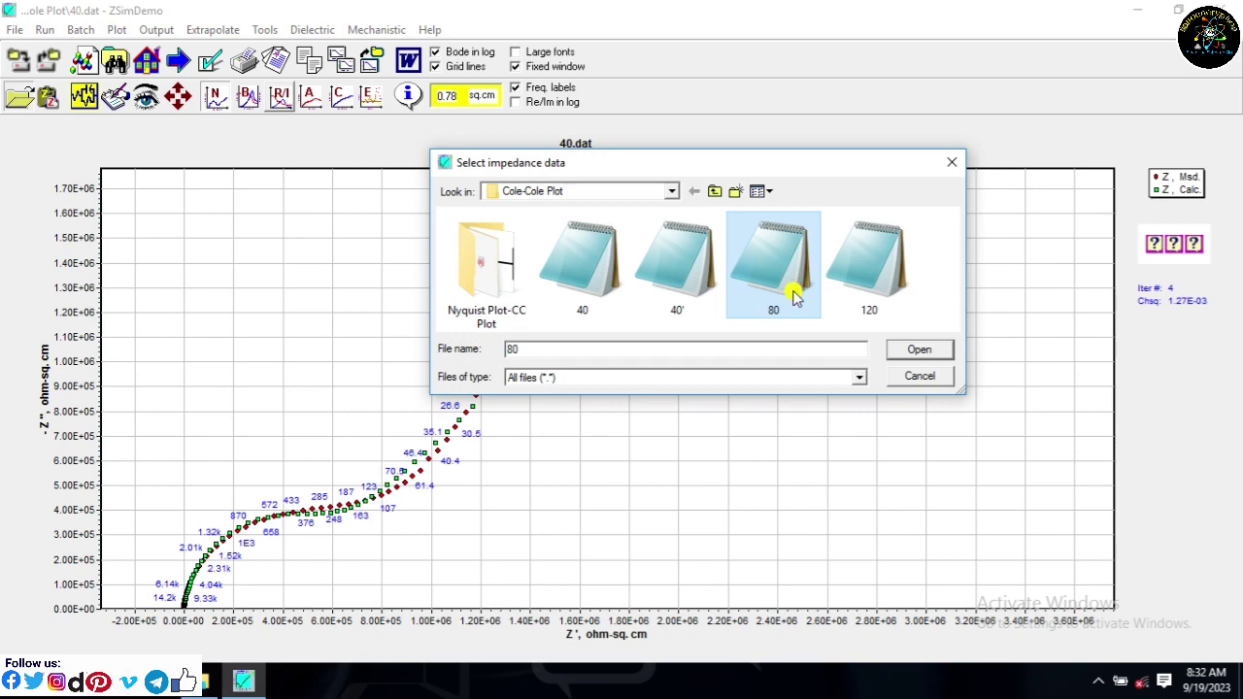
pyautogui.click(916, 352)
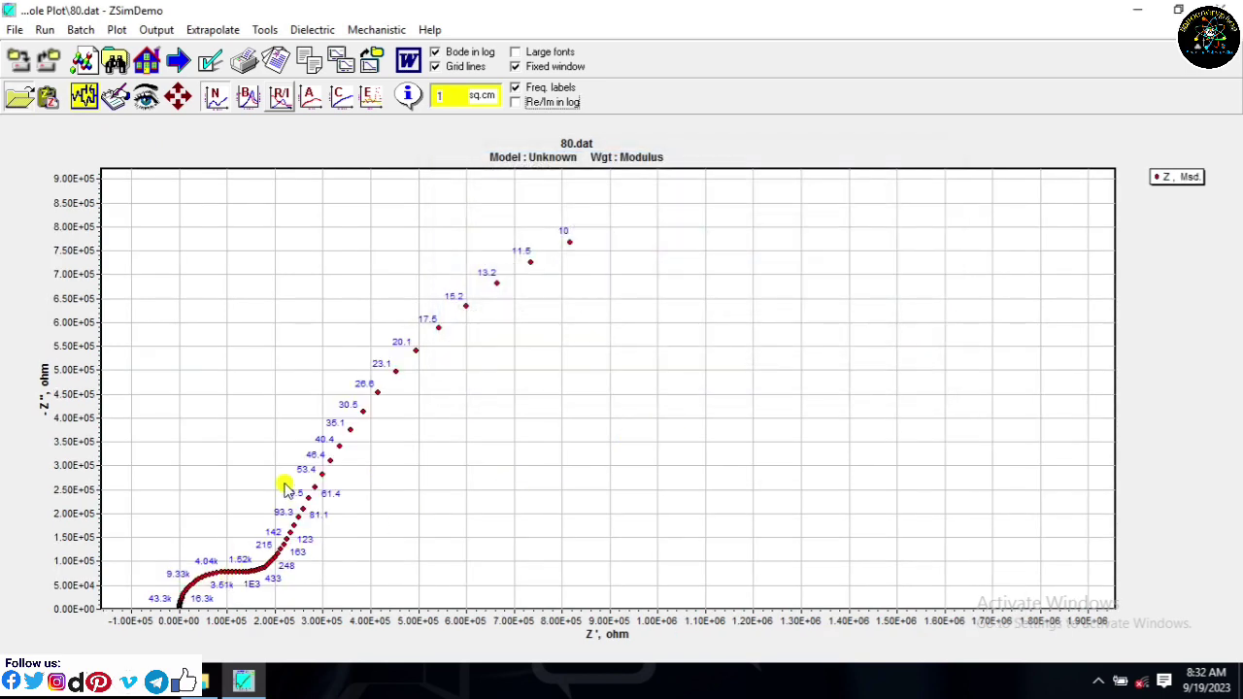
pyautogui.click(453, 100)
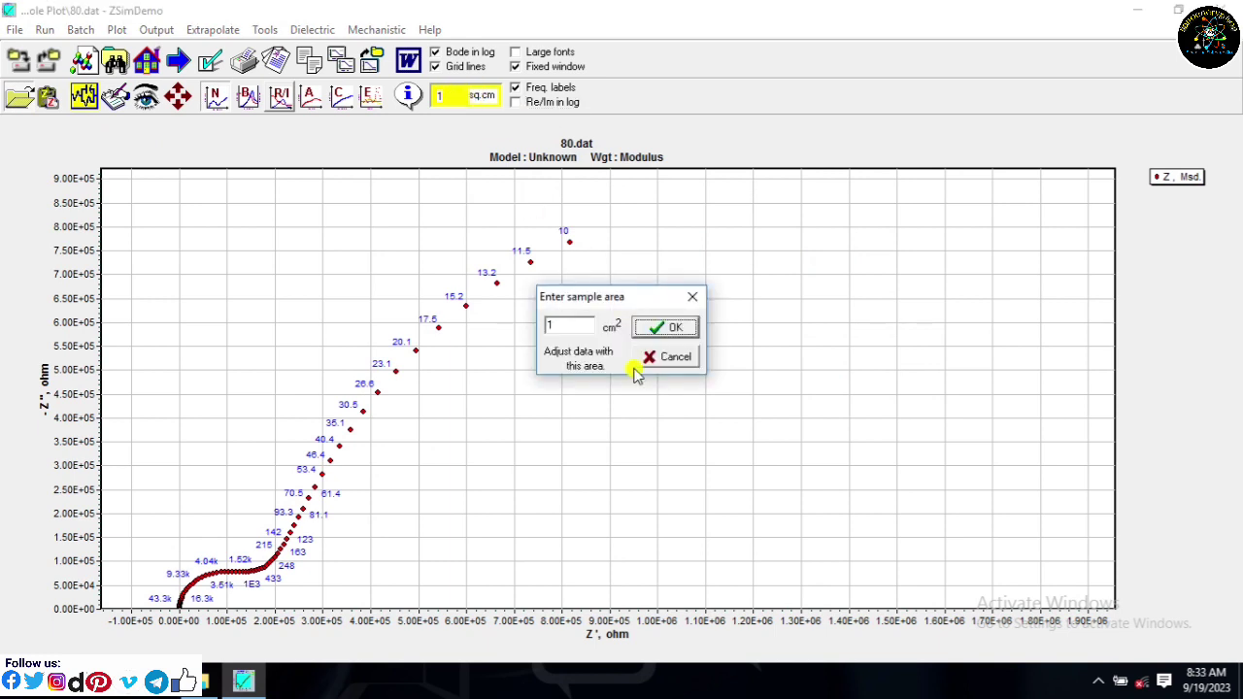
pyautogui.doubleClick(576, 326)
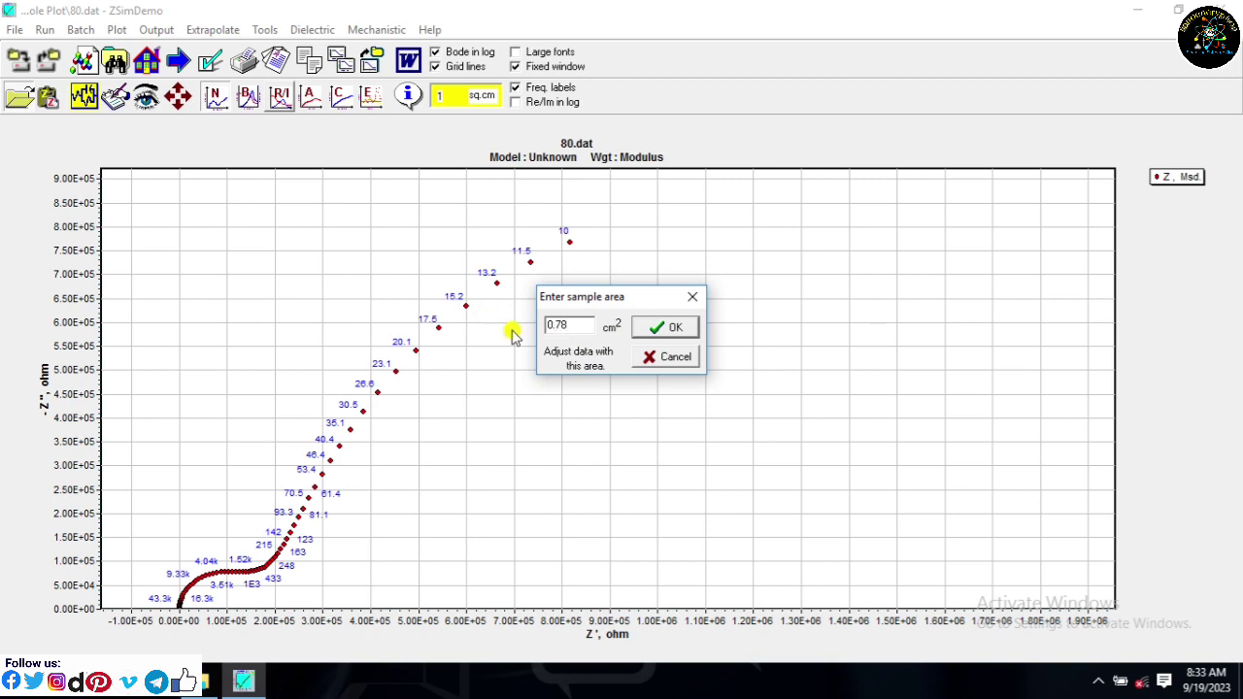
pyautogui.click(666, 328)
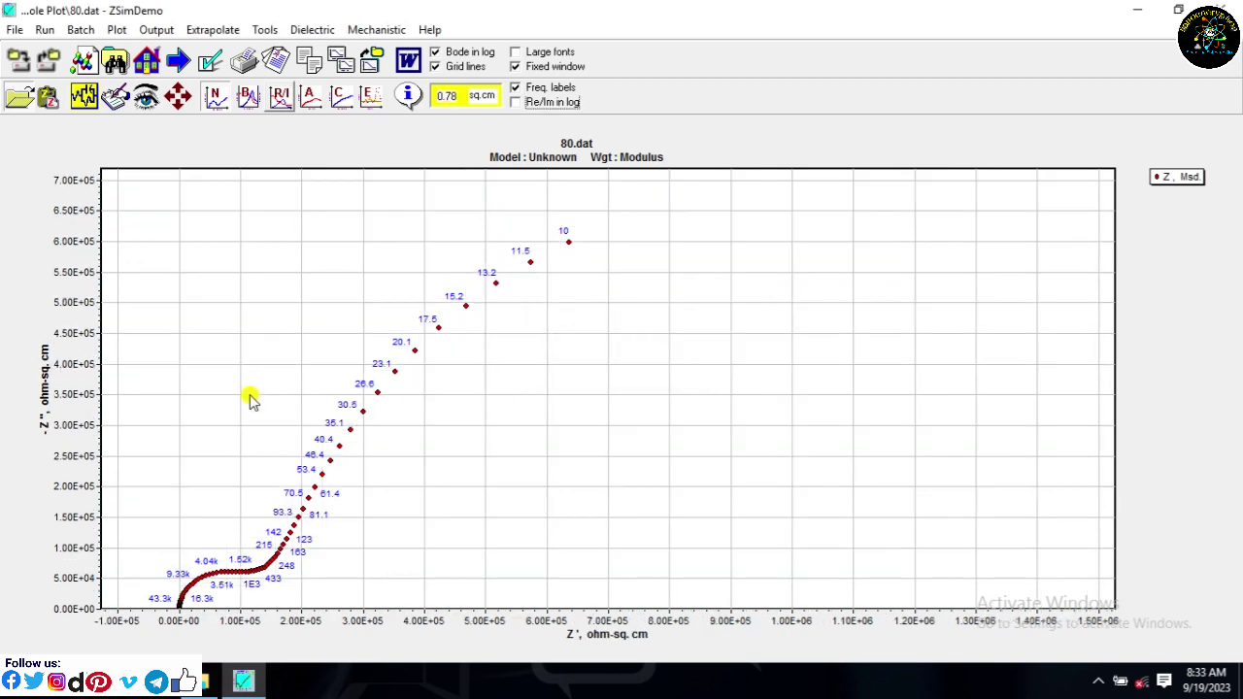
# - Fit the 80 data with the R(CR)(CRQ) circuit model in Iterate mode and try to save the results
pyautogui.click(77, 98)
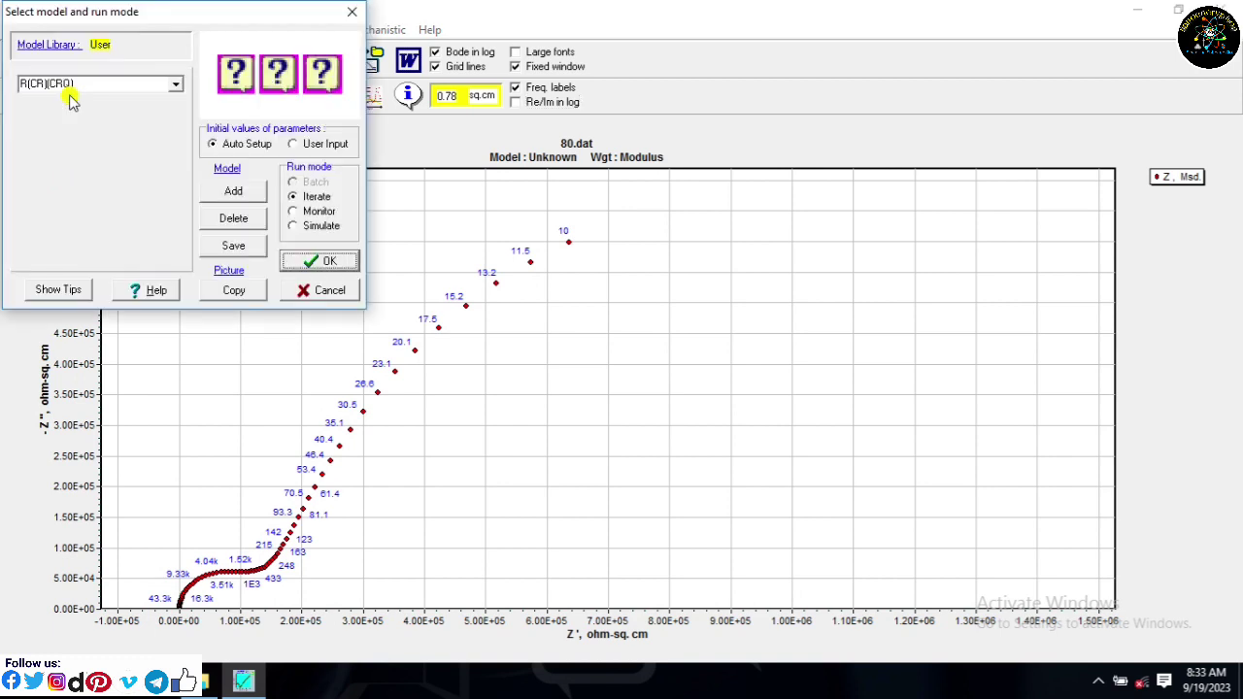
pyautogui.click(312, 262)
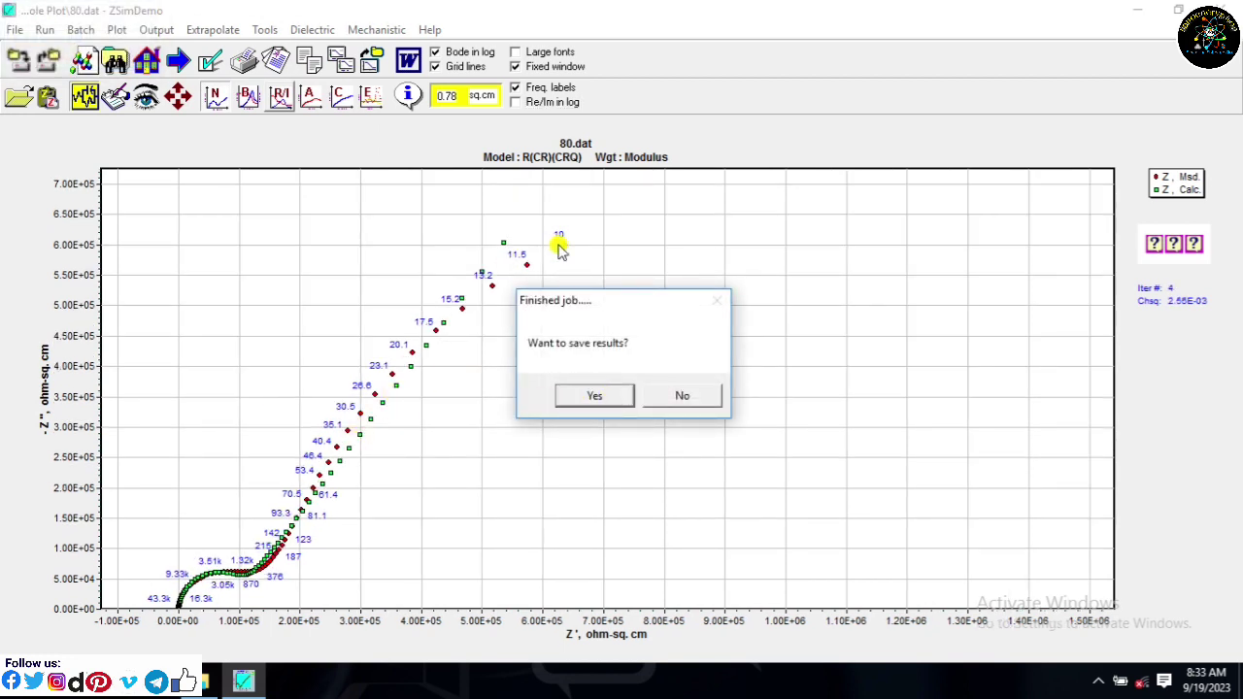
pyautogui.click(595, 396)
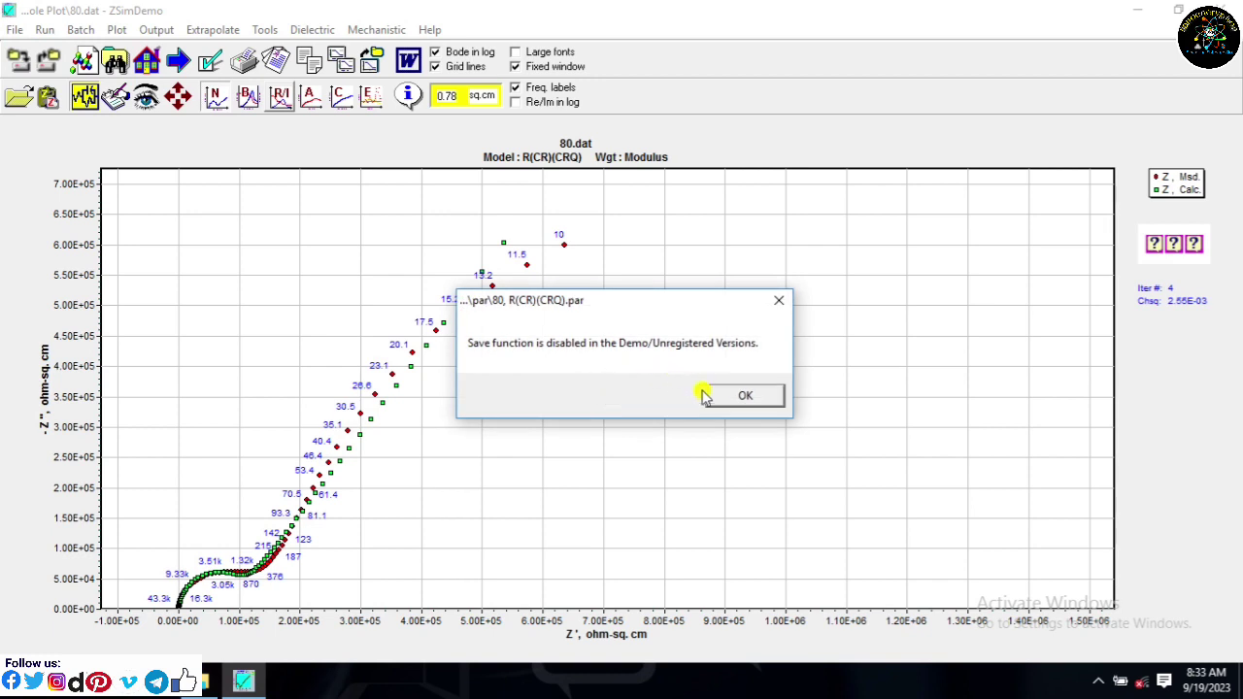
pyautogui.click(744, 396)
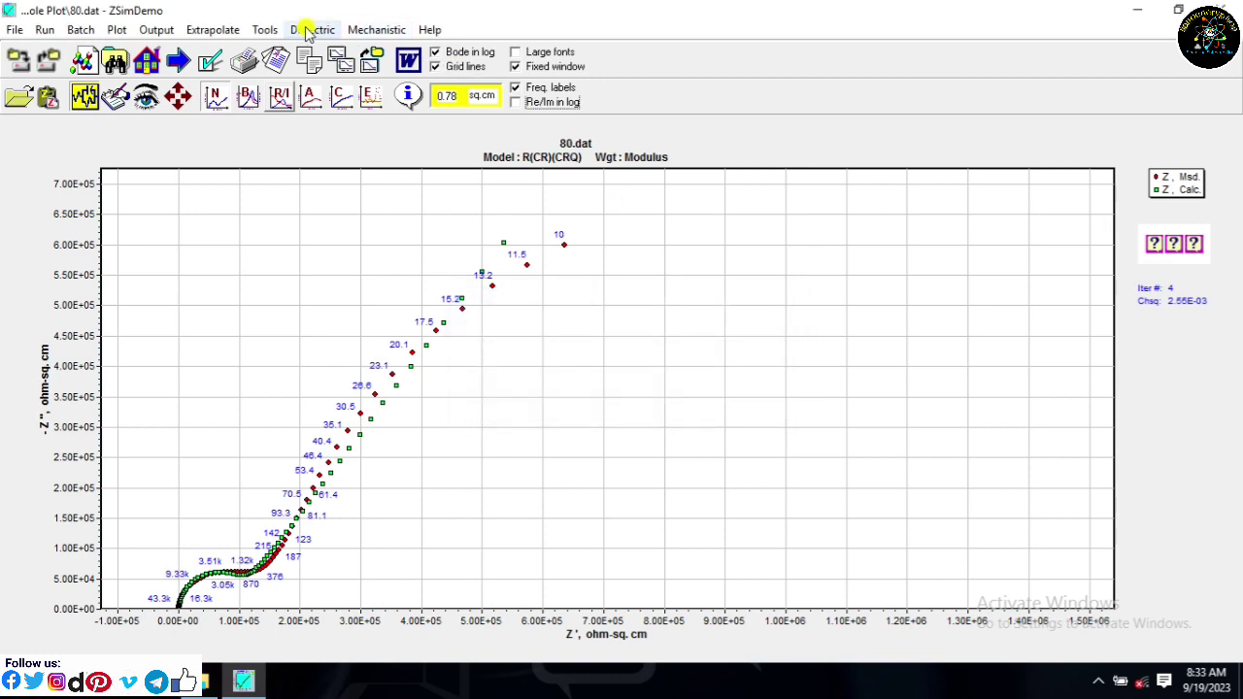
# - Export the fitted impedance data of the 80 file to the Cole-Cole Plot folder as 80'
pyautogui.click(262, 29)
pyautogui.moveTo(287, 59)
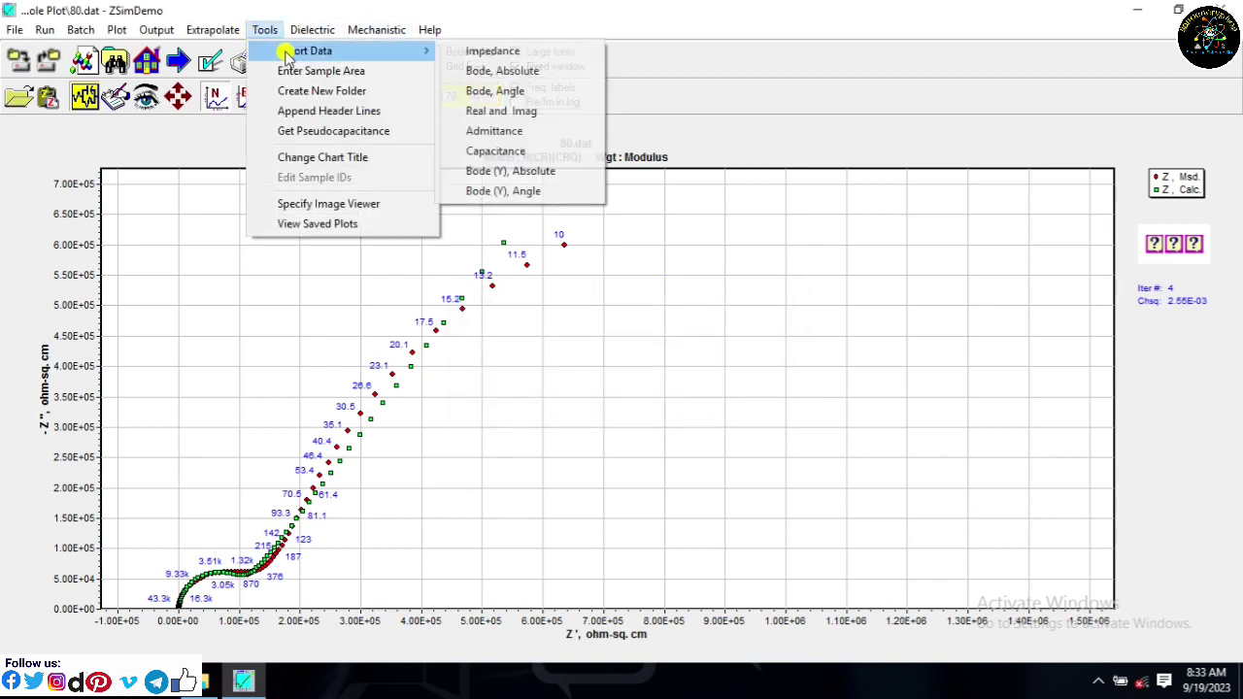
pyautogui.click(513, 51)
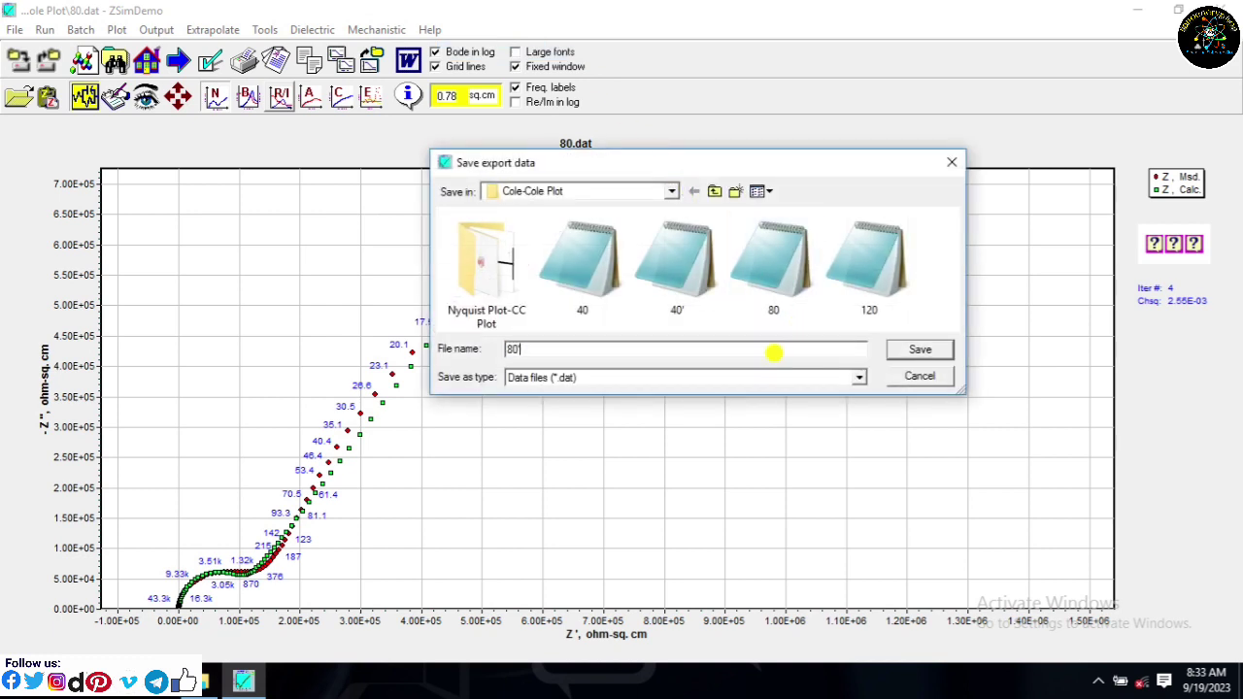
pyautogui.click(923, 350)
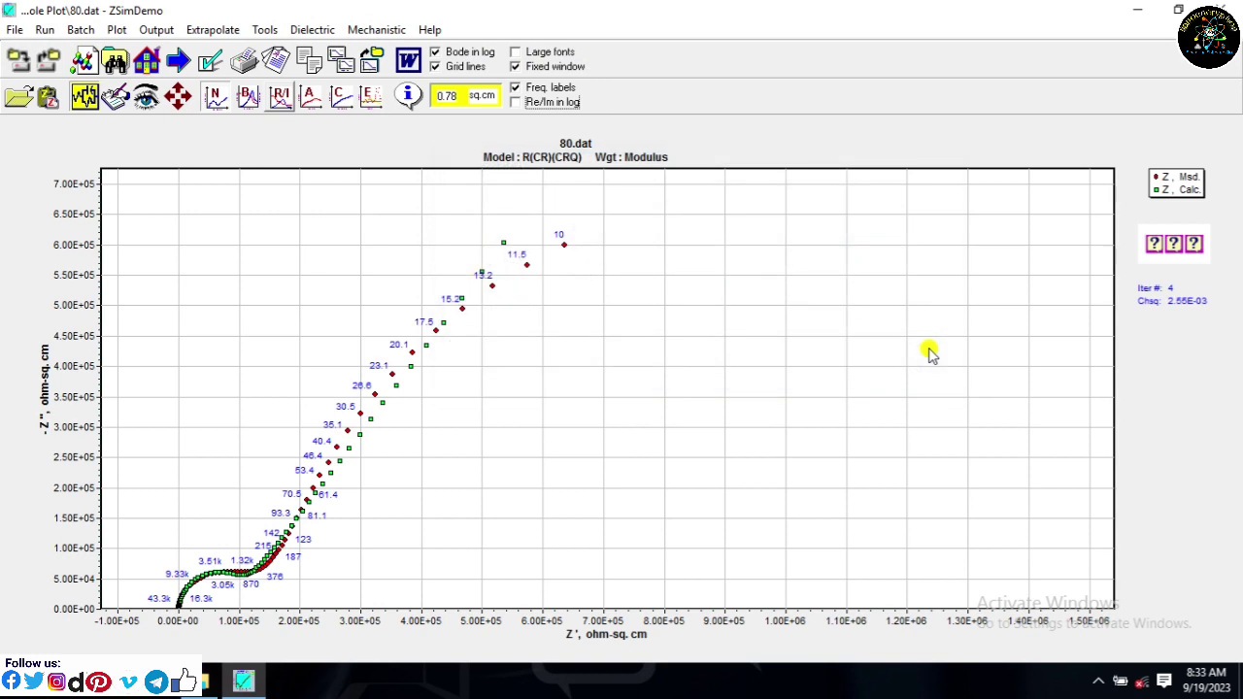
# - Try to view the saved fit parameters of the 80 data, and run the R(CR)(CRQ) model in Monitor mode to inspect its element values
pyautogui.click(147, 103)
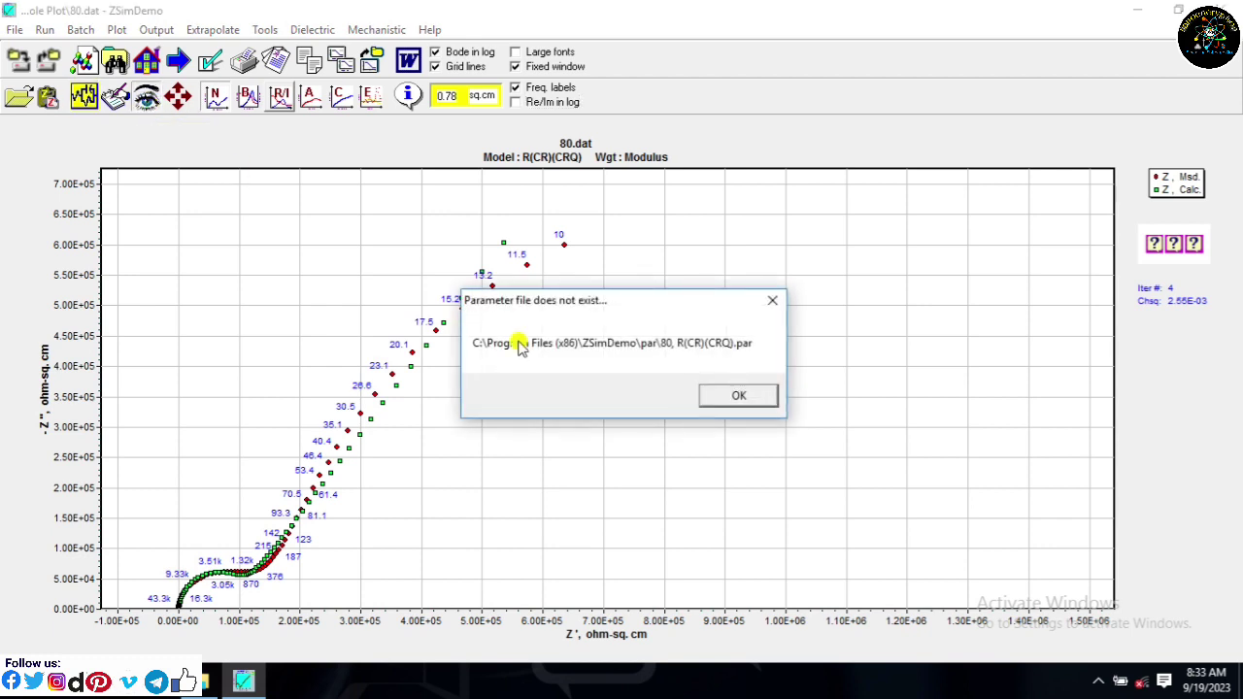
pyautogui.click(755, 389)
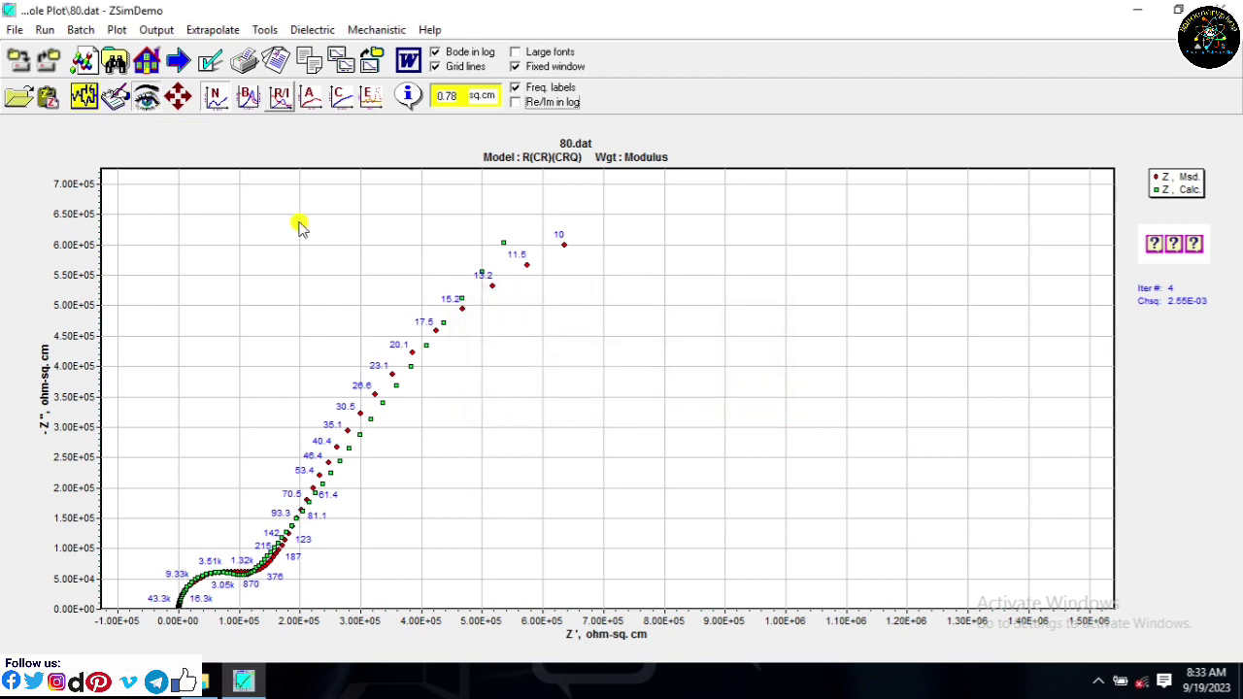
pyautogui.click(86, 98)
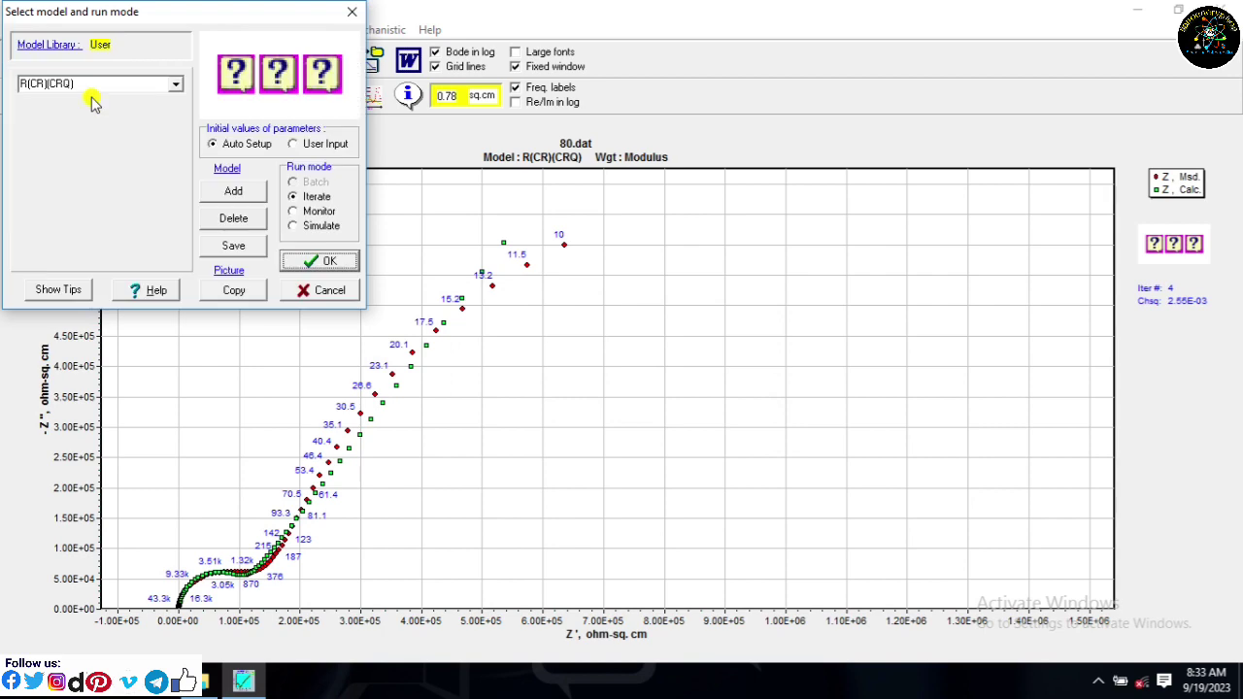
pyautogui.click(313, 216)
pyautogui.click(321, 260)
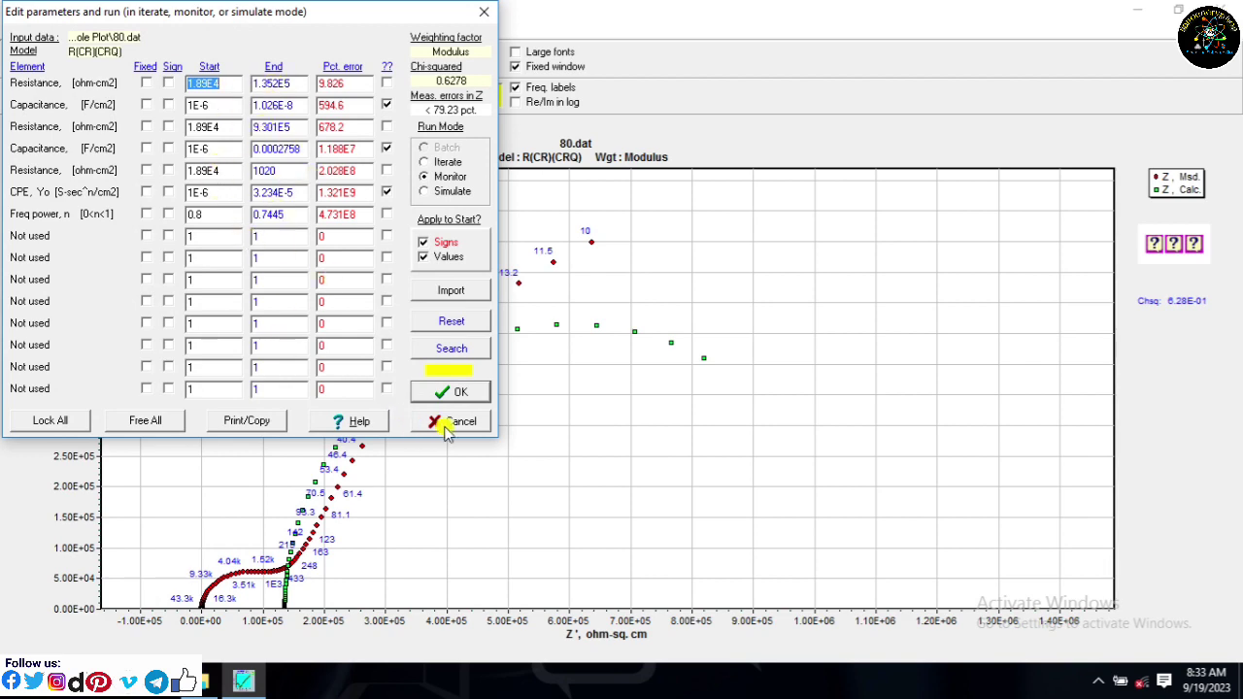
pyautogui.click(458, 393)
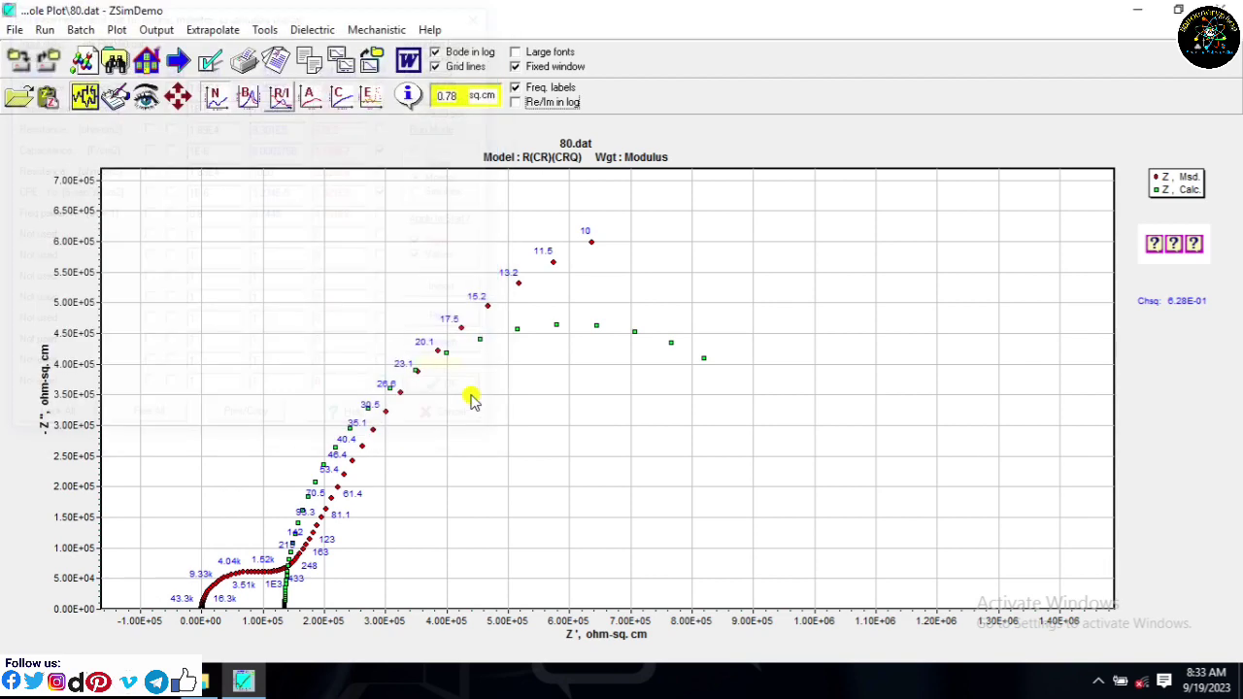
# - Load the 120 data file from the Cole-Cole Plot folder and adjust its data with a sample area of 0.78 cm²
pyautogui.click(84, 97)
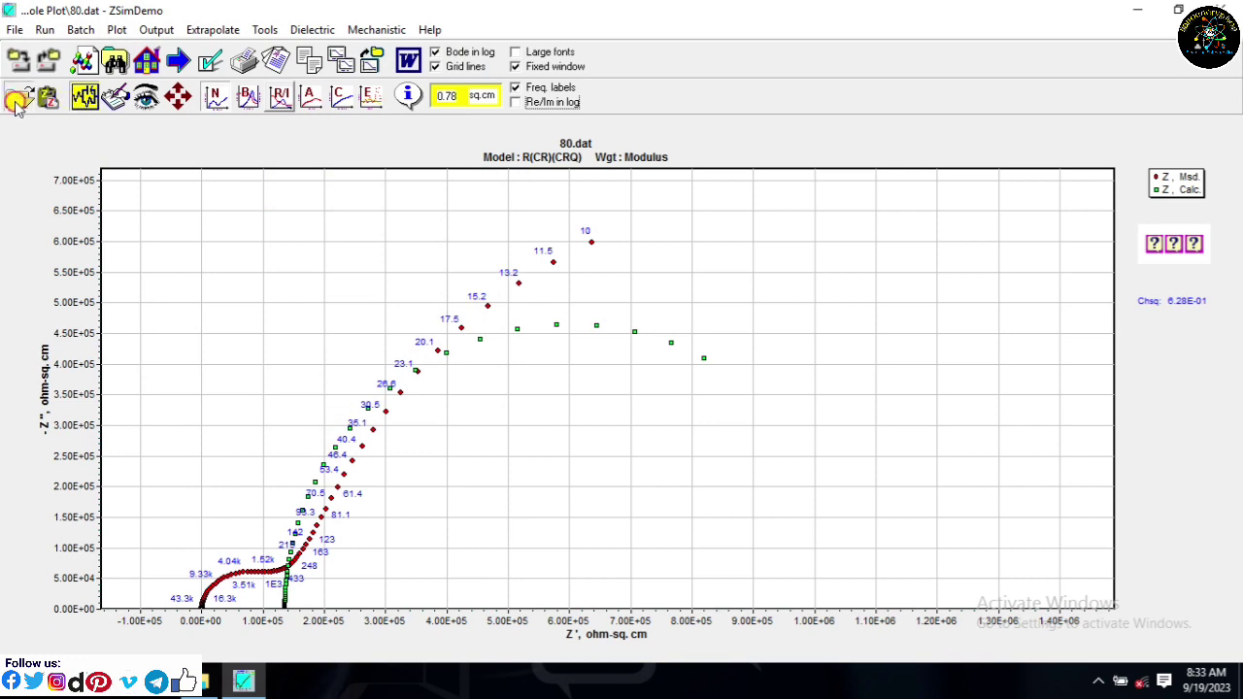
pyautogui.scroll(-3, 855, 291)
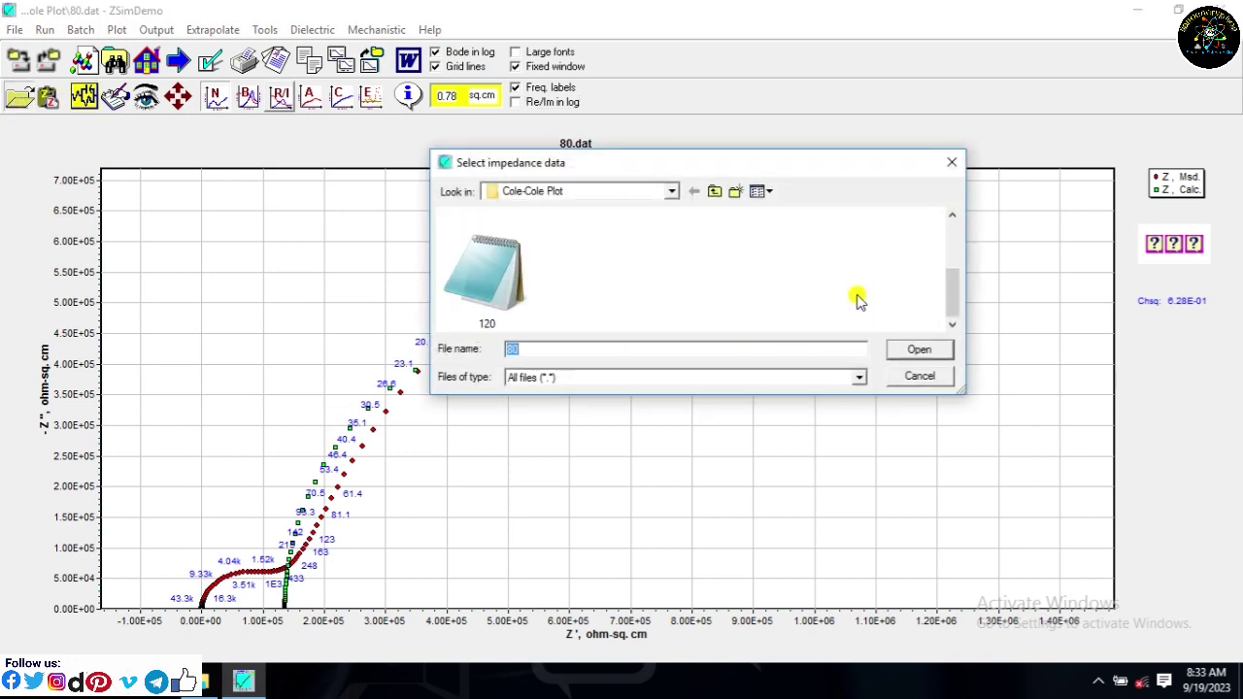
pyautogui.click(513, 284)
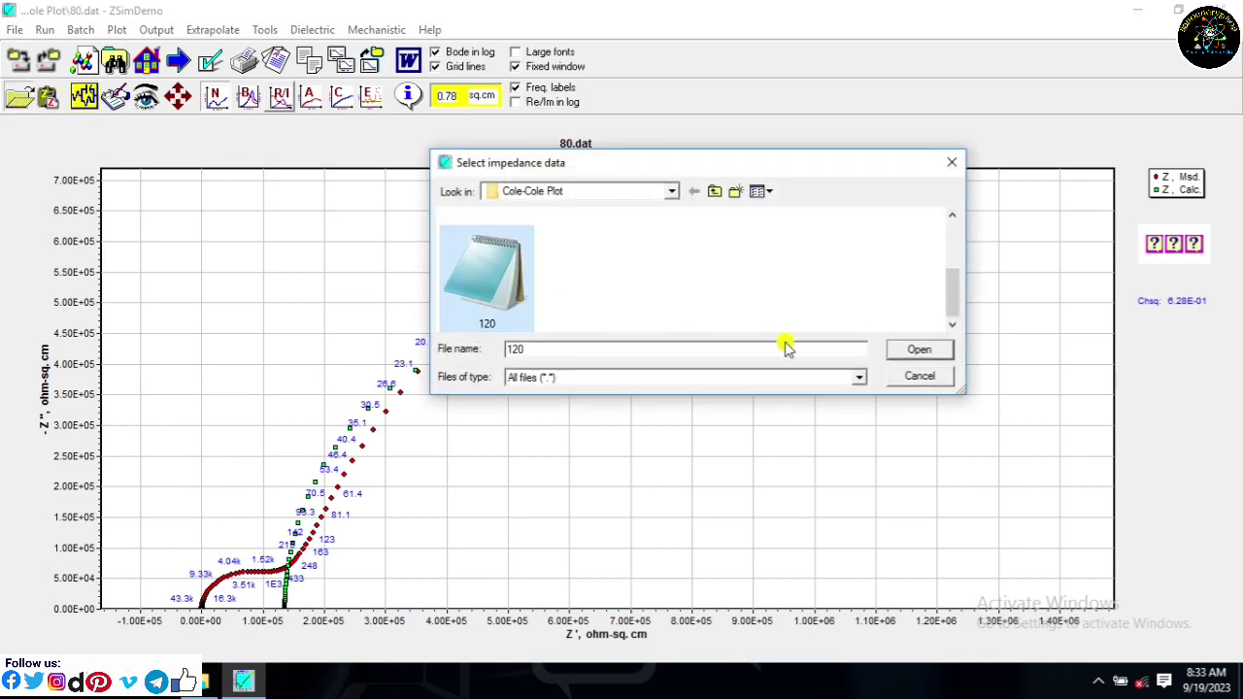
pyautogui.click(935, 348)
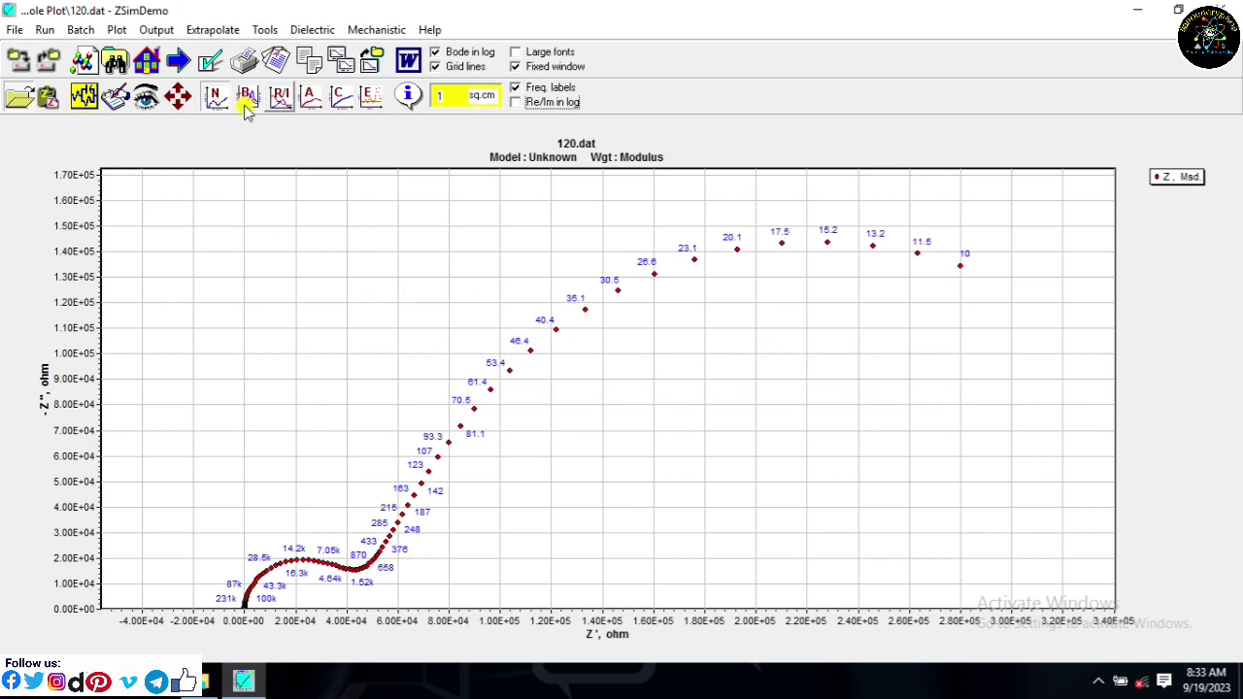
pyautogui.click(444, 97)
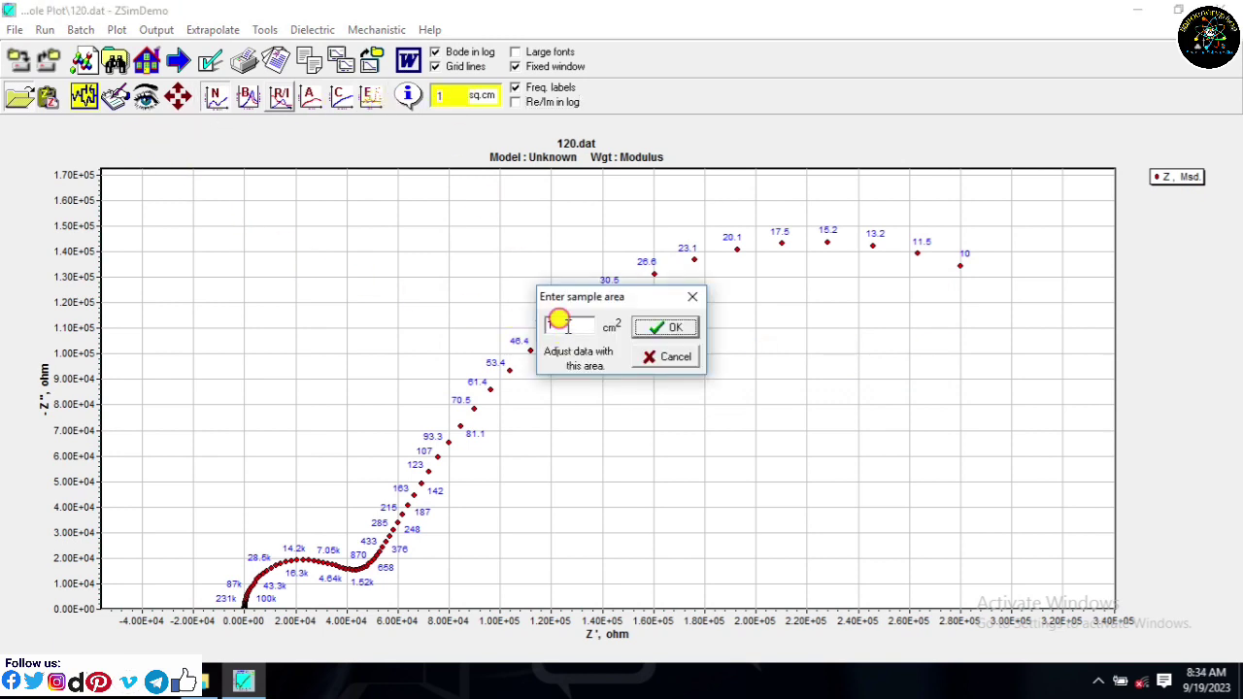
pyautogui.doubleClick(560, 322)
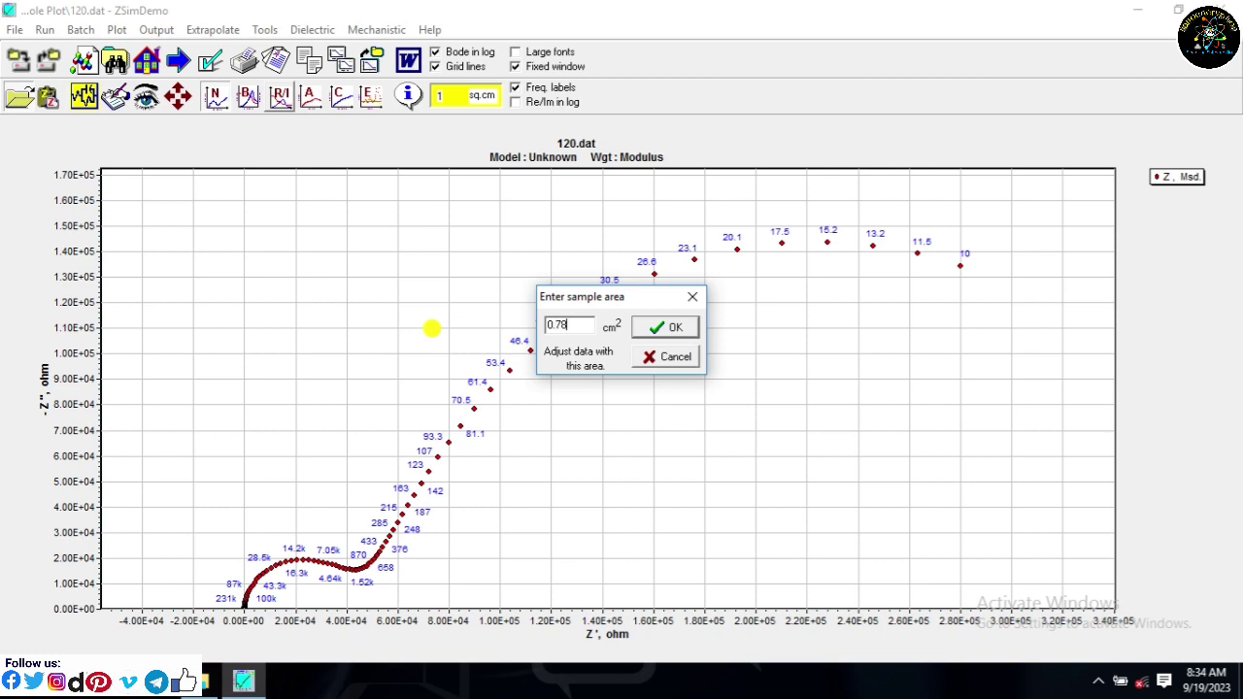
pyautogui.write('0.78')
pyautogui.click(675, 327)
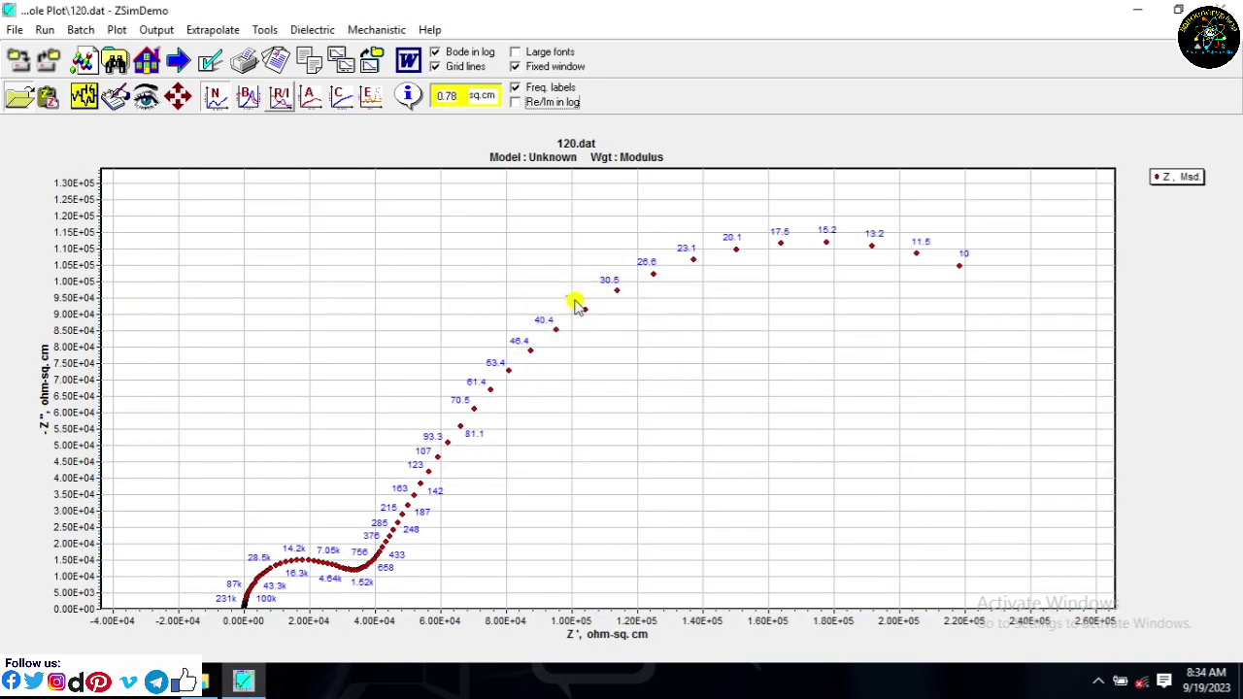
# - Fit the 120 data with the R(CR)(CRQ) circuit model in Iterate mode and try to save the results
pyautogui.click(83, 97)
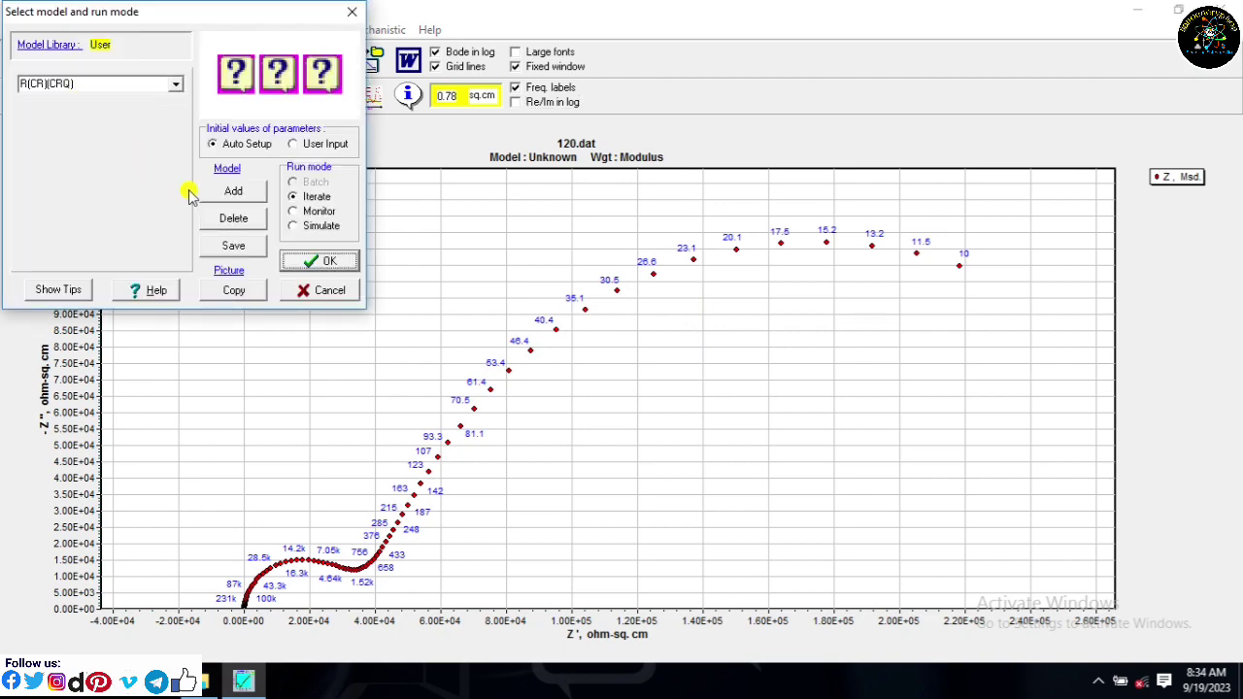
pyautogui.click(333, 264)
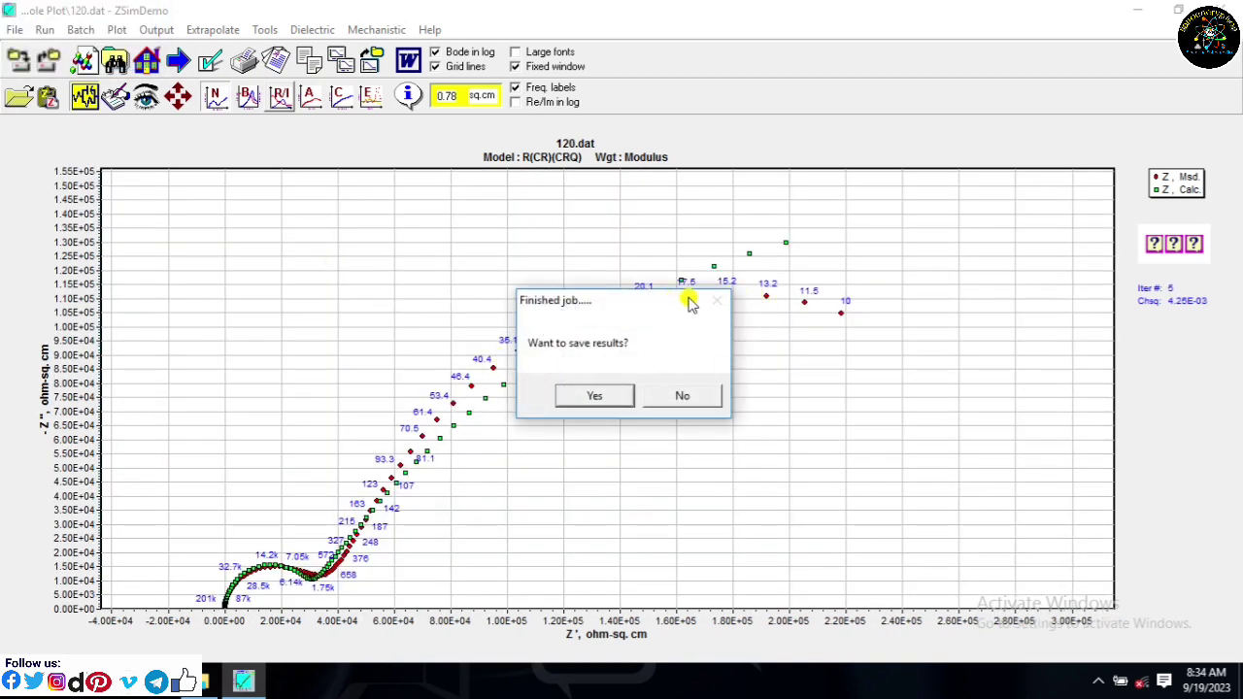
pyautogui.click(594, 395)
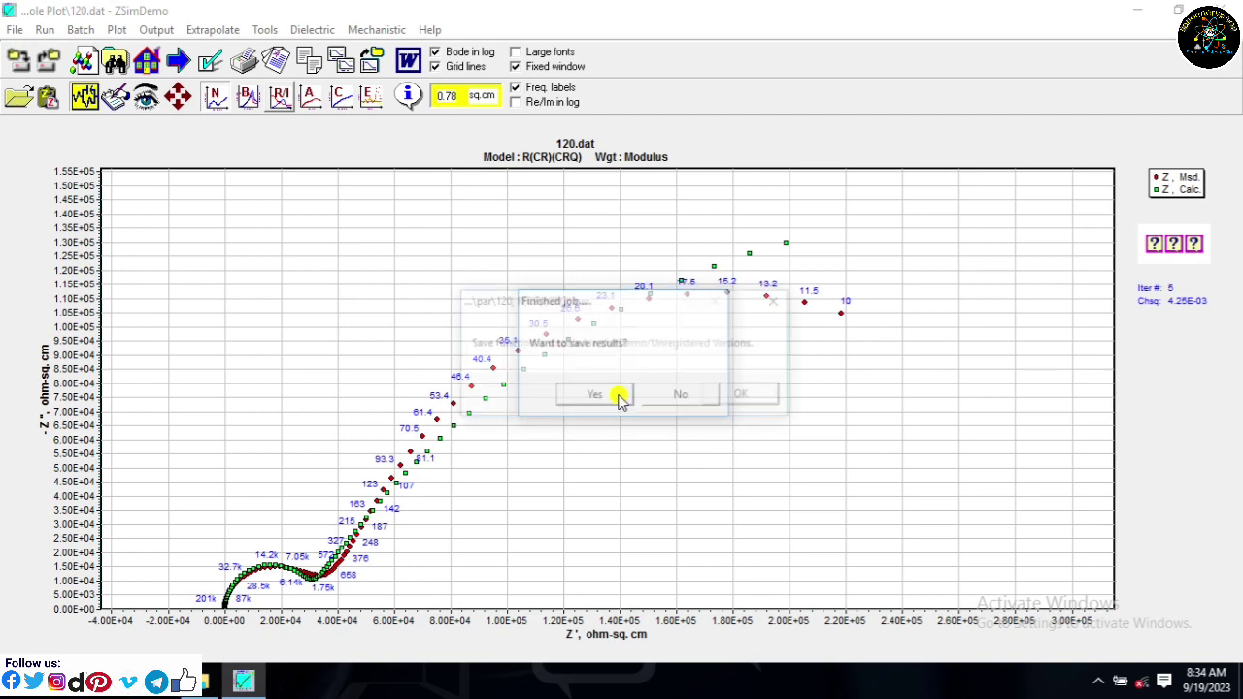
pyautogui.click(744, 394)
pyautogui.click(377, 29)
# - Change the circuit model to R(CRQ)(CRQ), refit the 120 data in Iterate mode and try to save the results
pyautogui.click(85, 98)
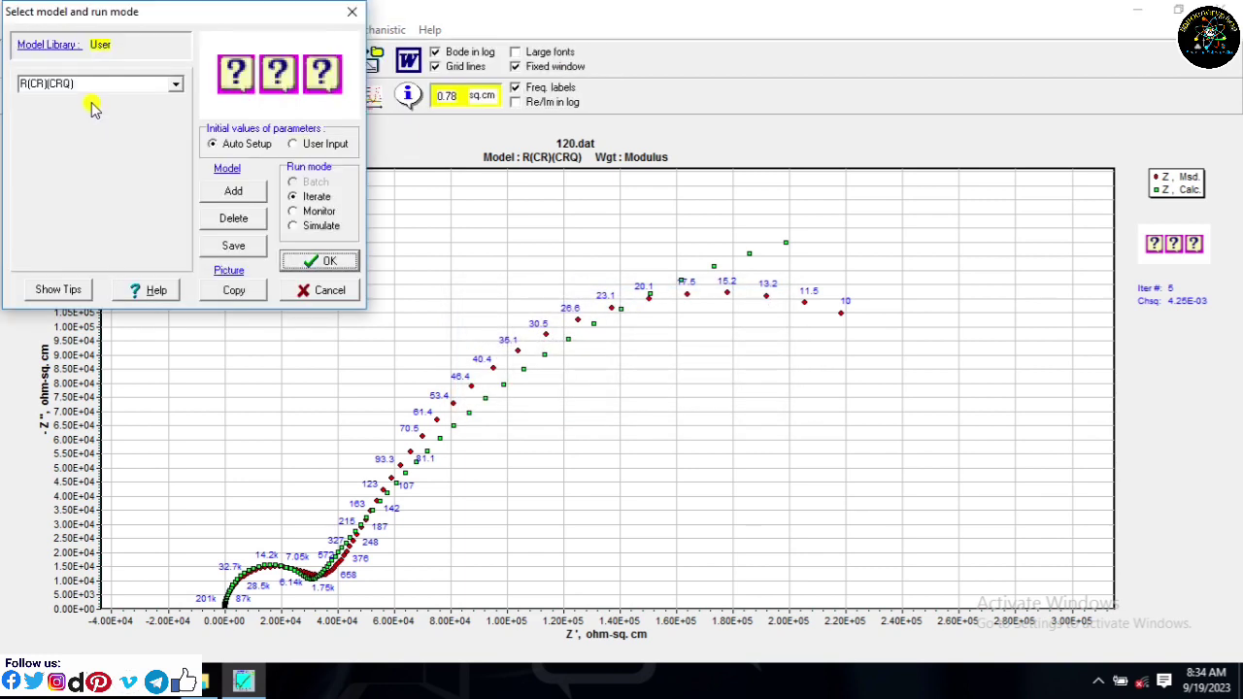
pyautogui.click(45, 85)
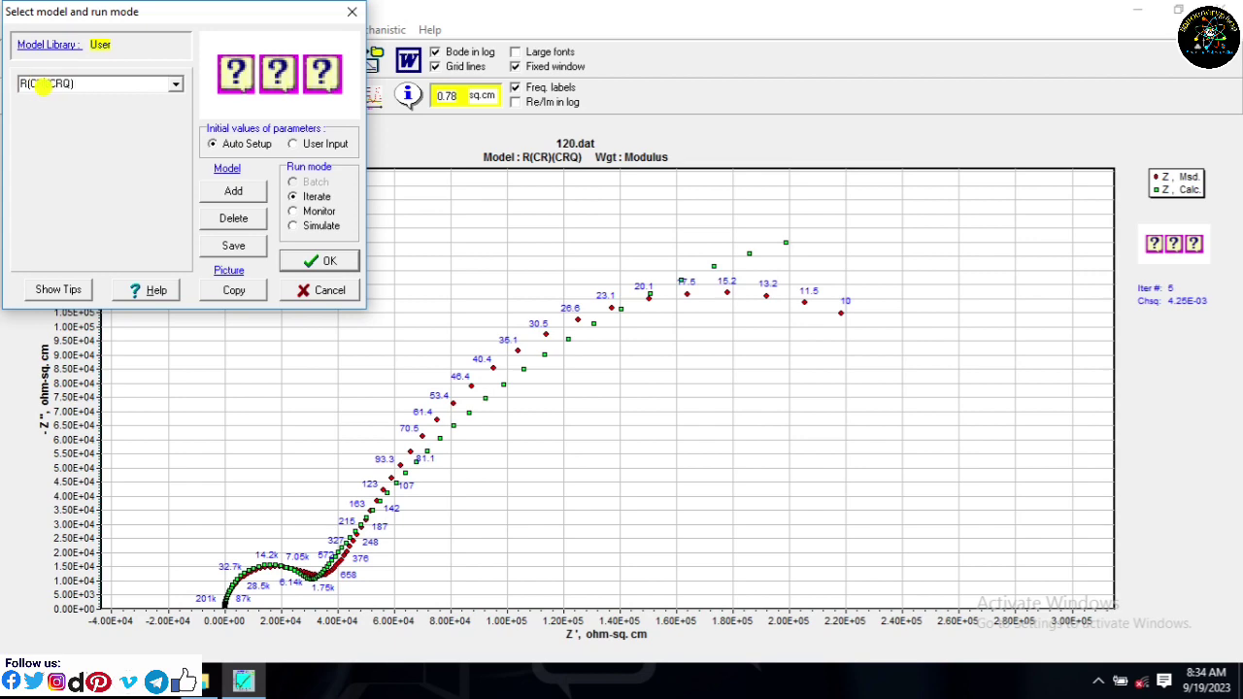
pyautogui.write('Q')
pyautogui.click(349, 266)
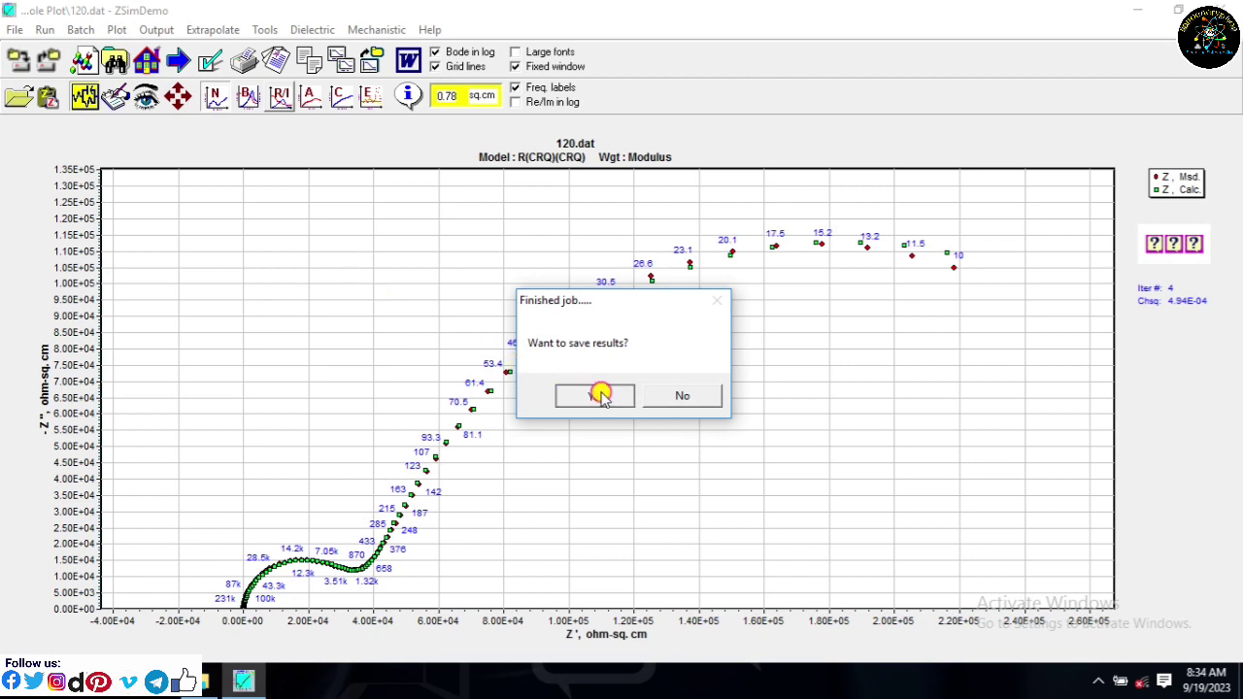
pyautogui.click(601, 393)
pyautogui.click(744, 395)
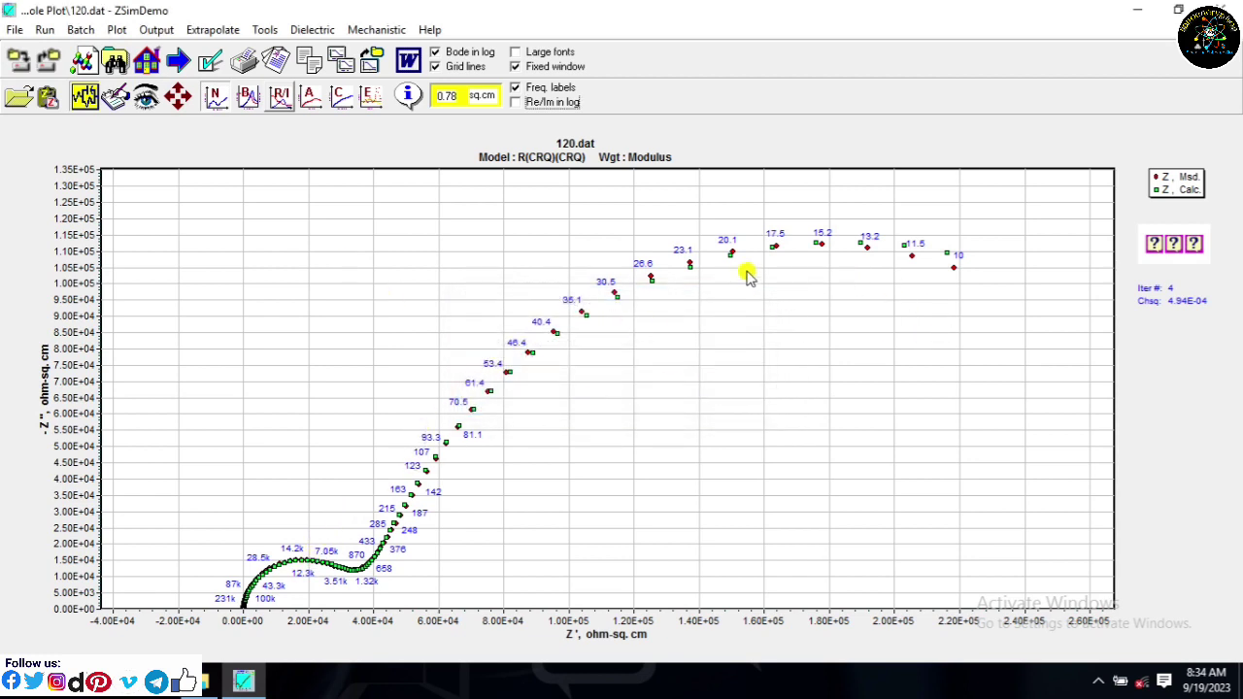
# - Rerun the R(CRQ)(CRQ) fit on the 120 data with automatic initial values and try again to save it
pyautogui.click(85, 96)
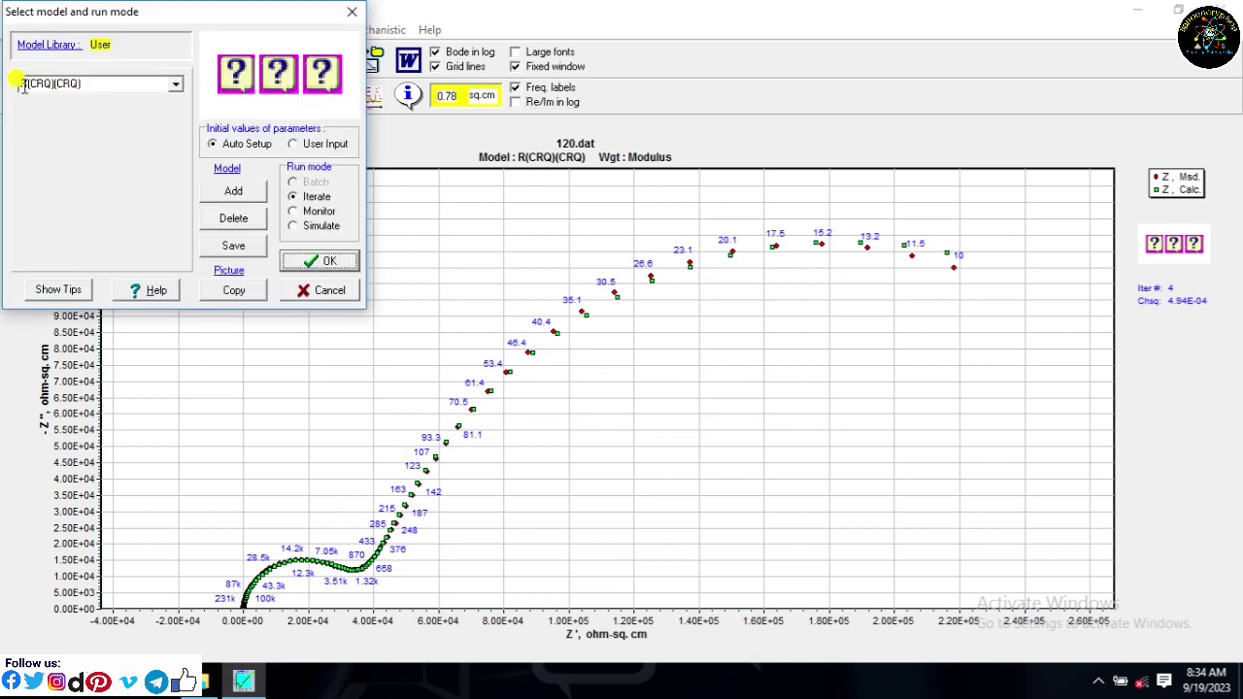
pyautogui.click(322, 262)
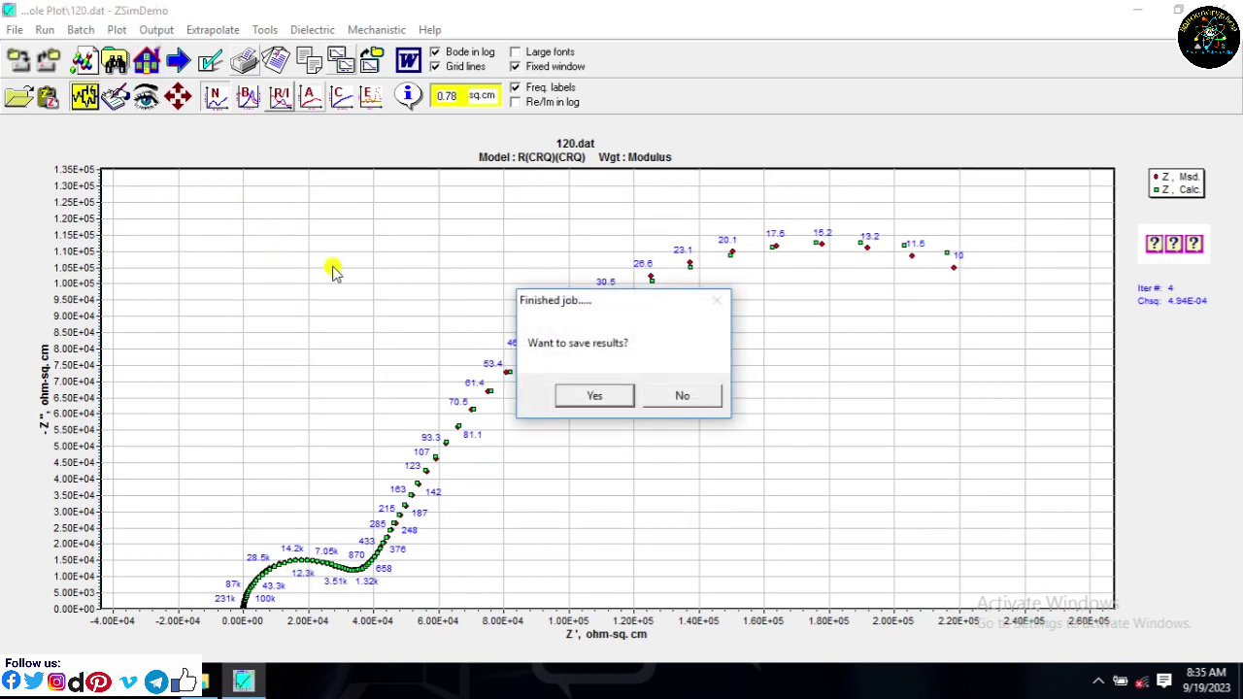
pyautogui.click(604, 396)
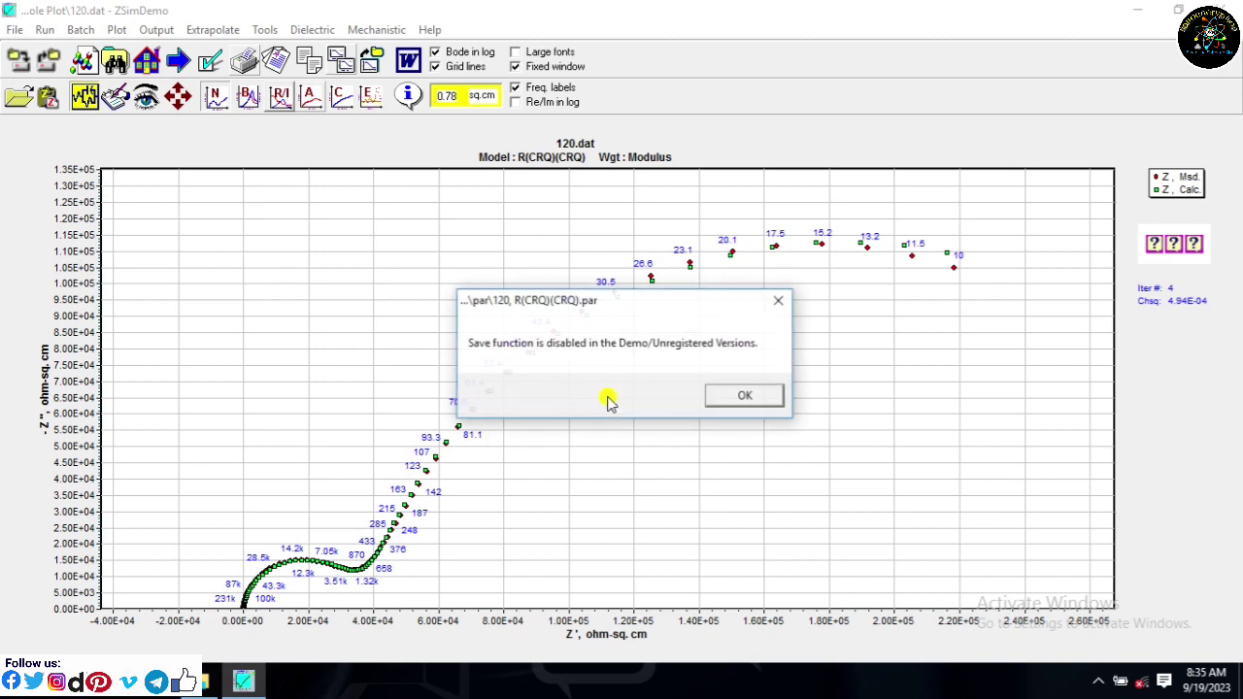
pyautogui.click(754, 394)
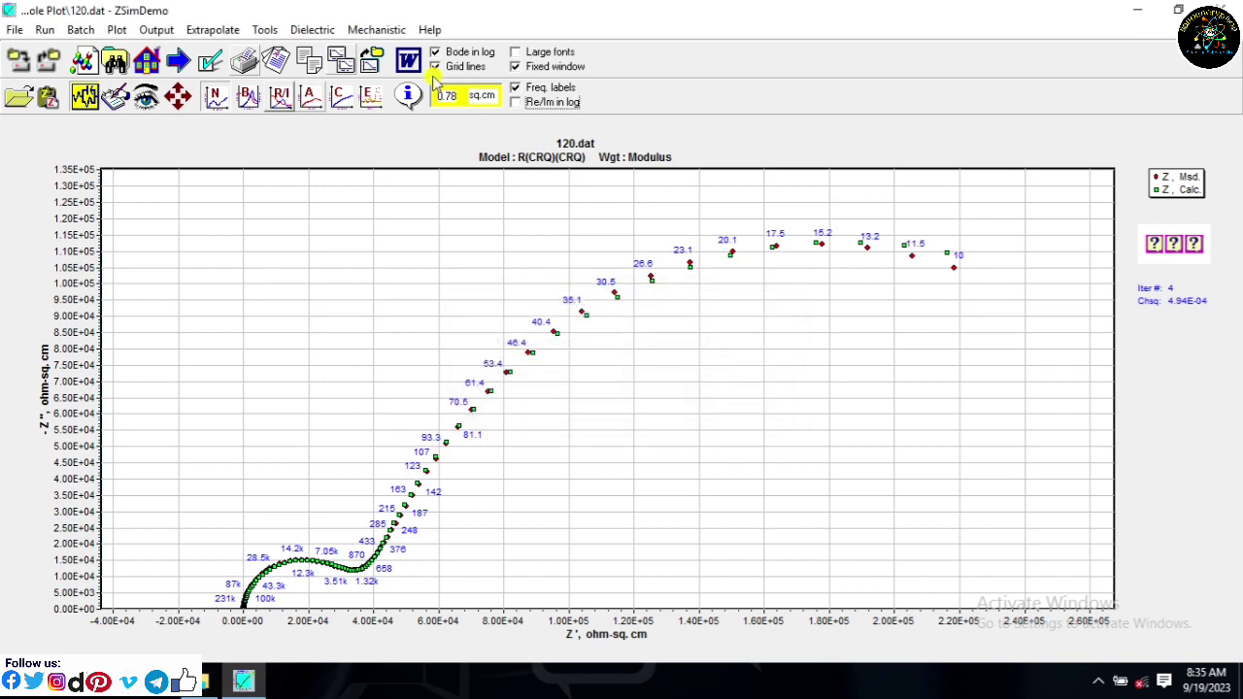
# - Export the fitted impedance data of the 120 file to the Cole-Cole Plot folder as 120'
pyautogui.click(297, 28)
pyautogui.moveTo(260, 28)
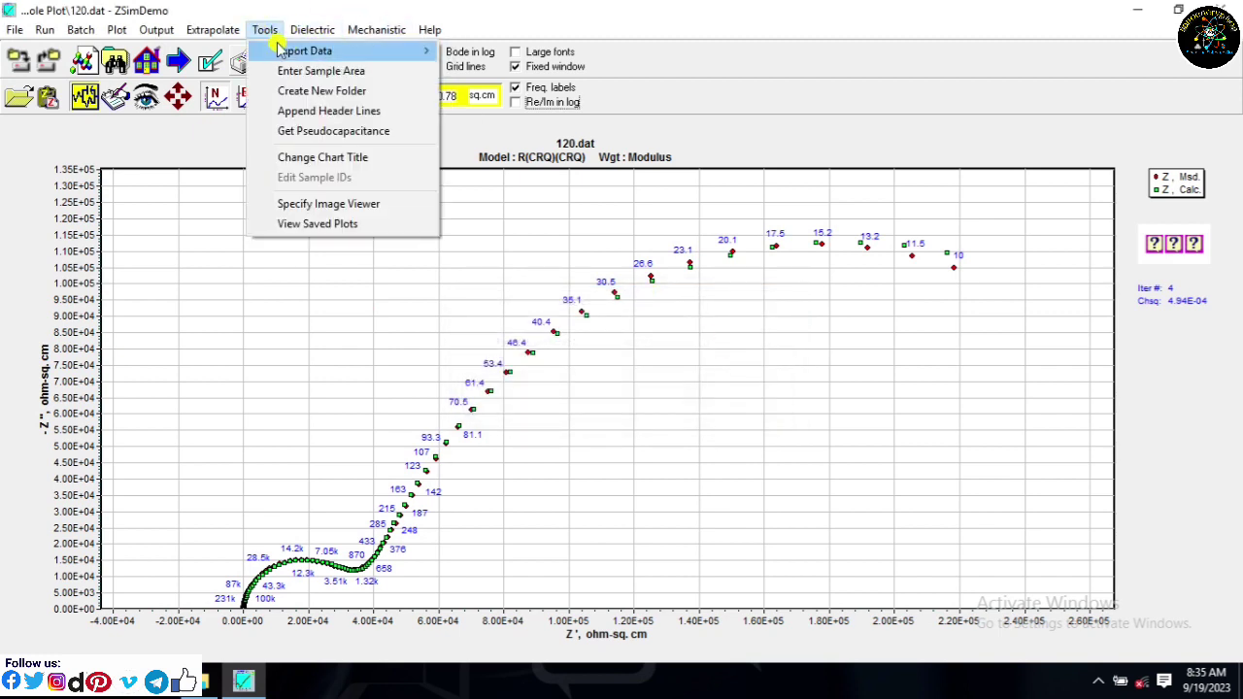
pyautogui.moveTo(328, 50)
pyautogui.click(512, 53)
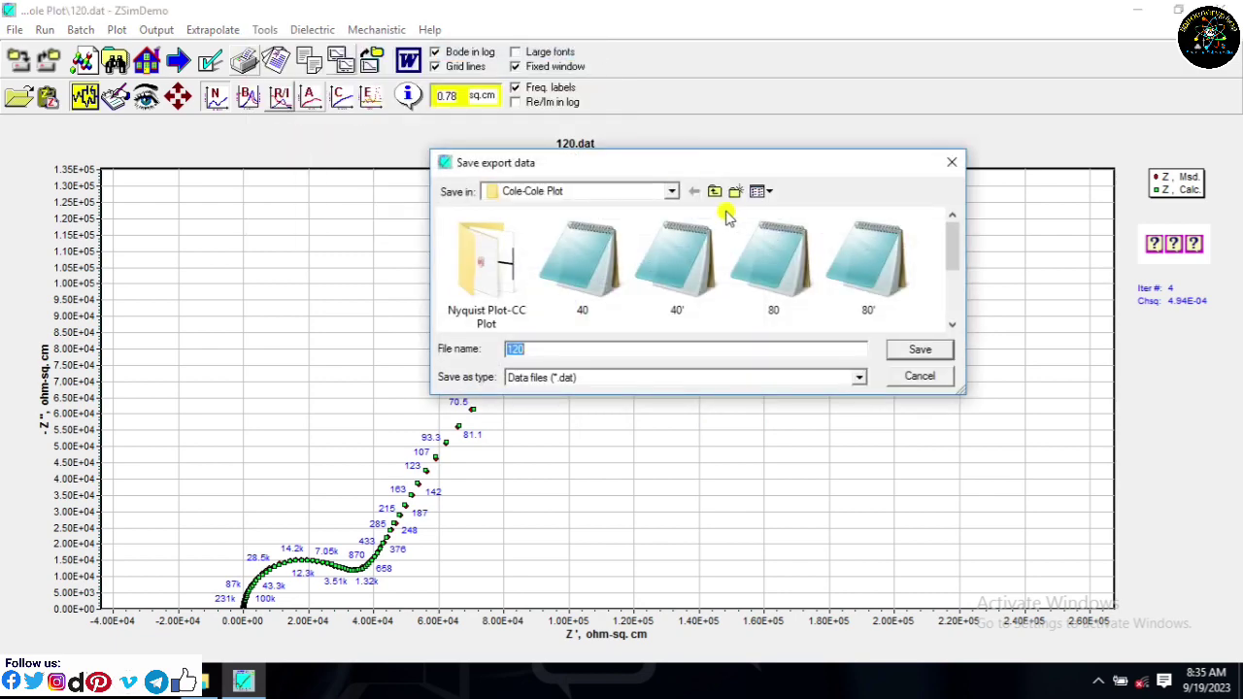
pyautogui.click(721, 350)
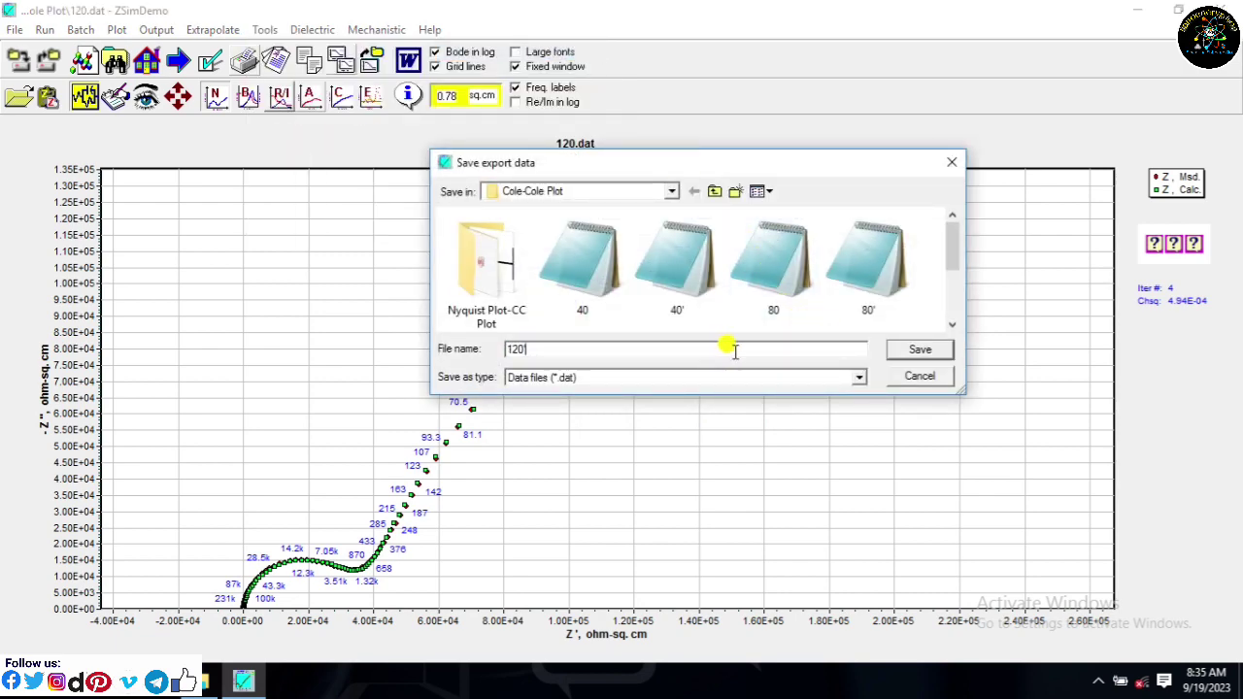
pyautogui.click(940, 351)
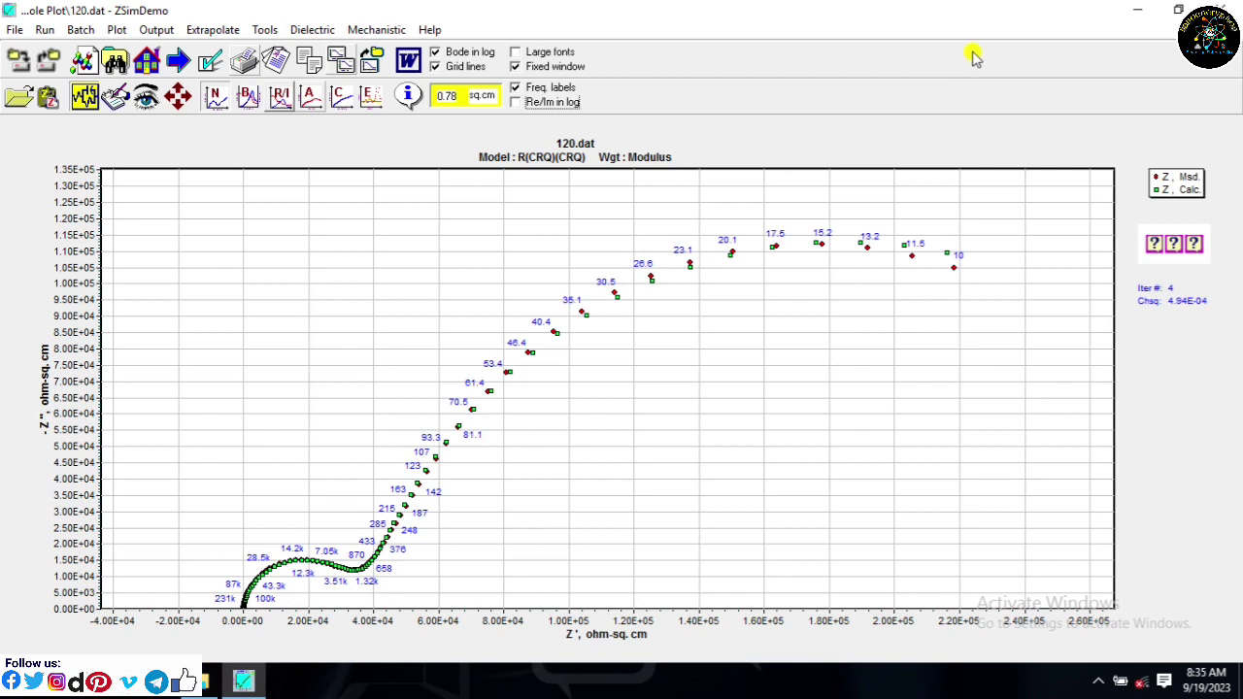
# - Examine the measured and calculated impedance columns in the exported 40', 80' and 120' files of the Cole-Cole Plot folder
pyautogui.click(1132, 11)
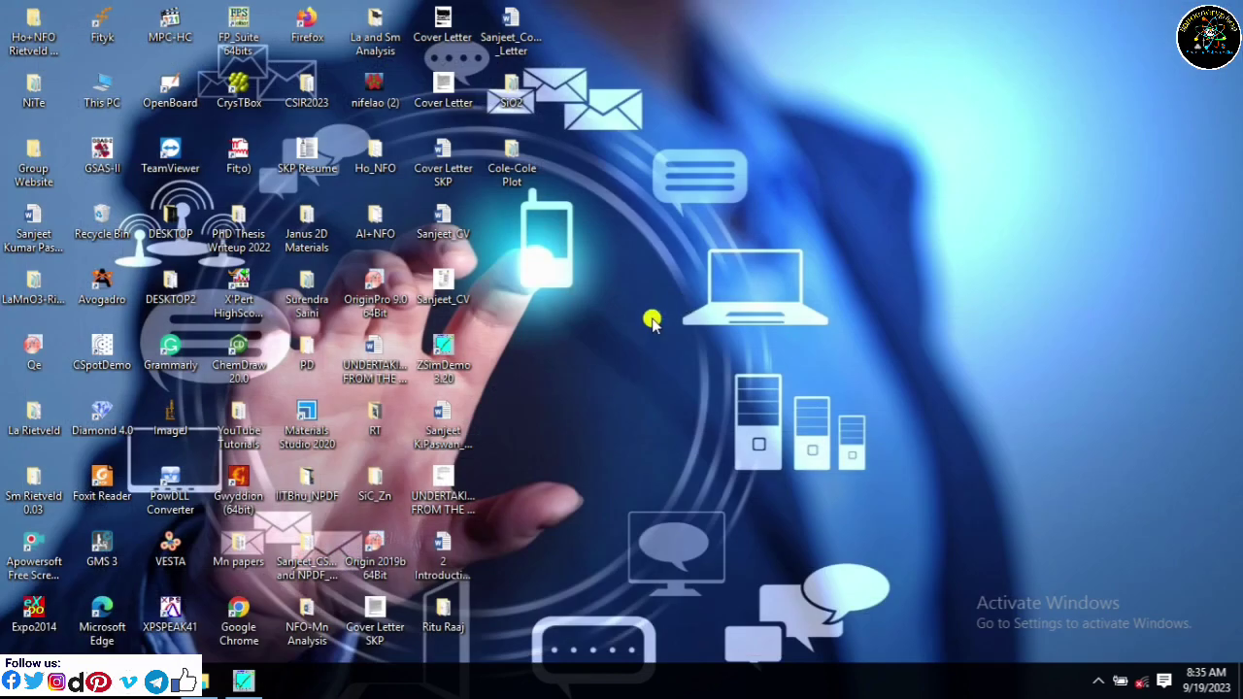
pyautogui.doubleClick(512, 170)
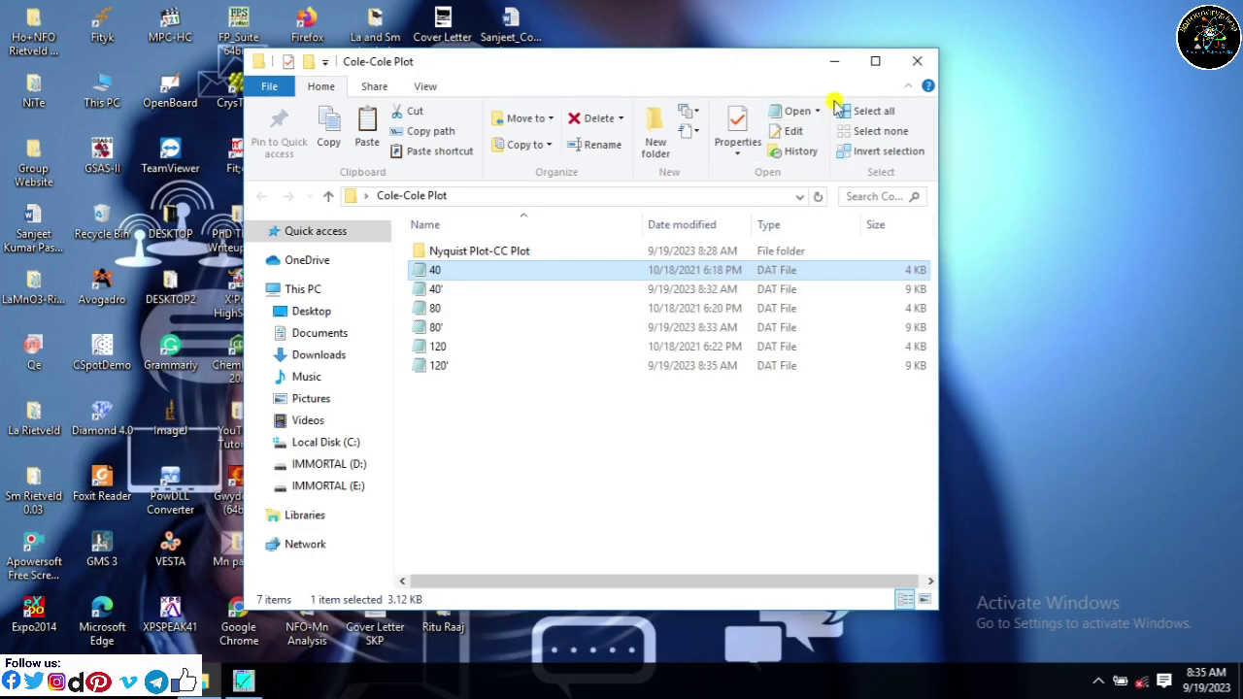
pyautogui.click(874, 61)
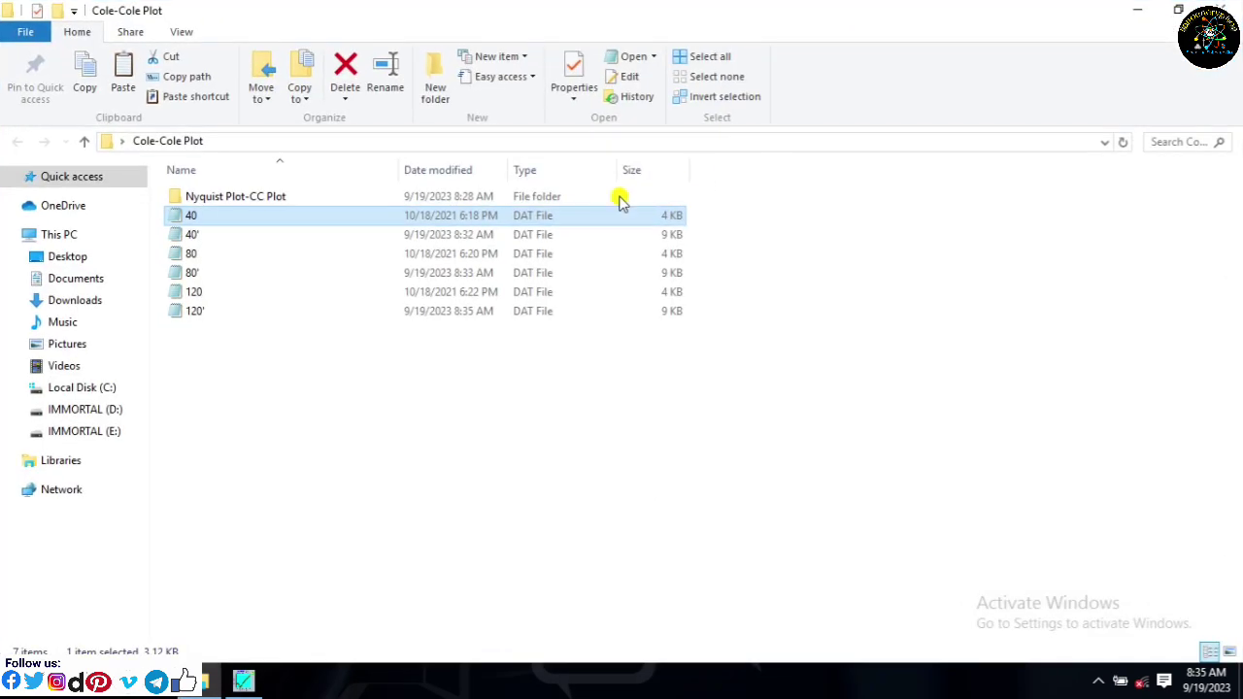
pyautogui.click(245, 242)
pyautogui.doubleClick(245, 242)
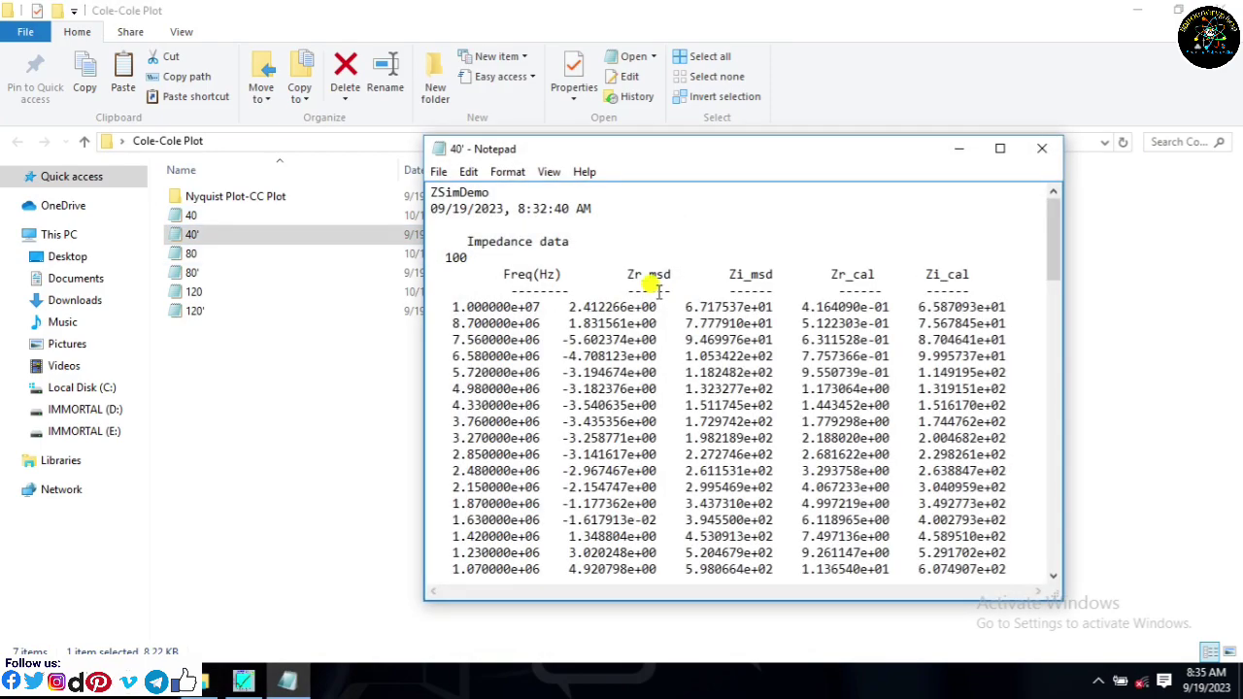
pyautogui.moveTo(1053, 243); pyautogui.dragTo(1041, 204)
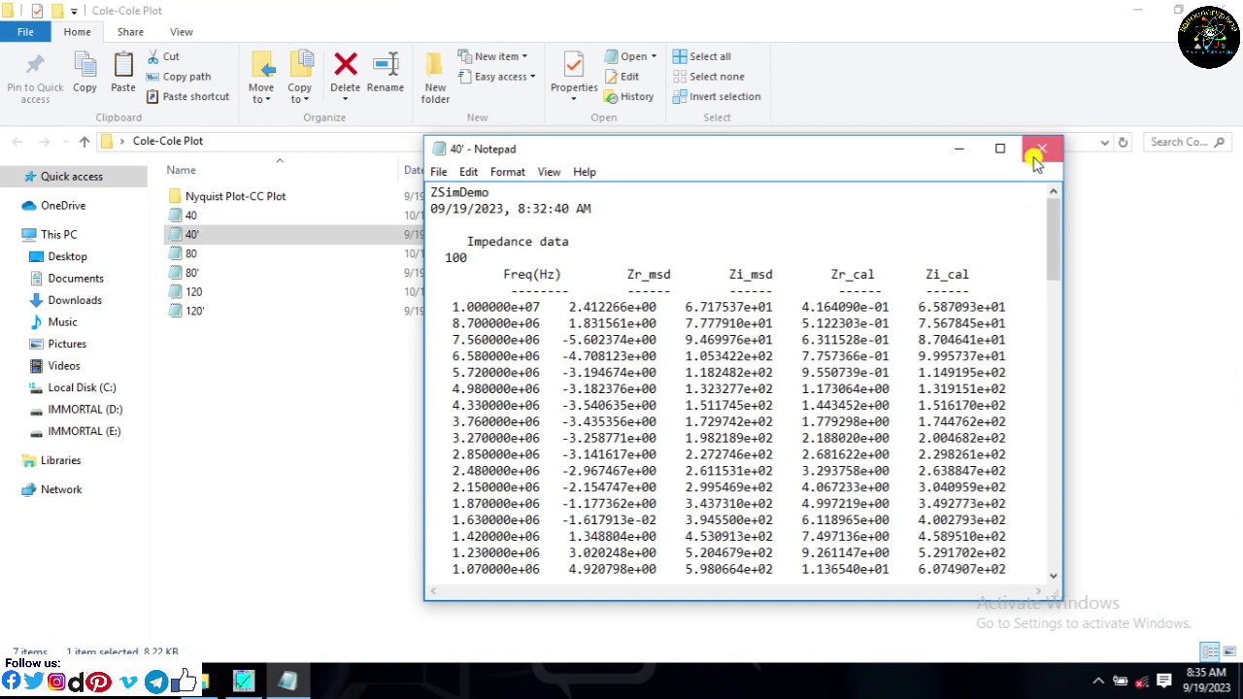
pyautogui.click(1043, 148)
pyautogui.click(211, 276)
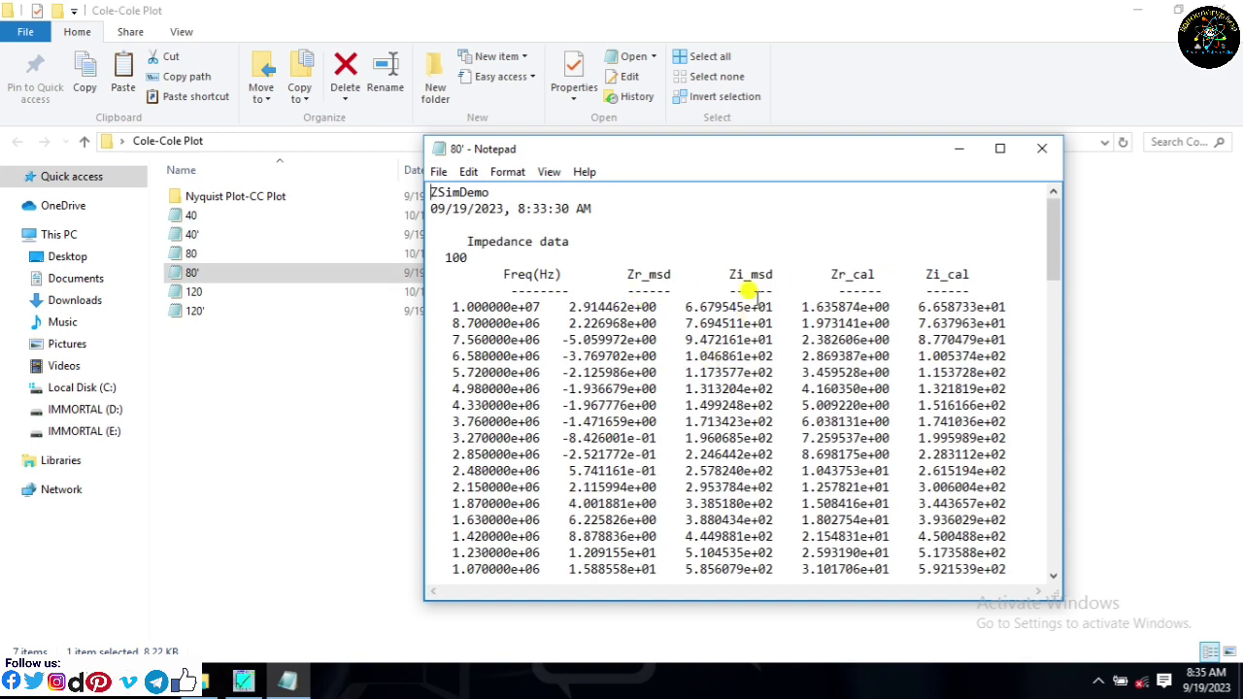
pyautogui.click(1043, 148)
pyautogui.doubleClick(195, 311)
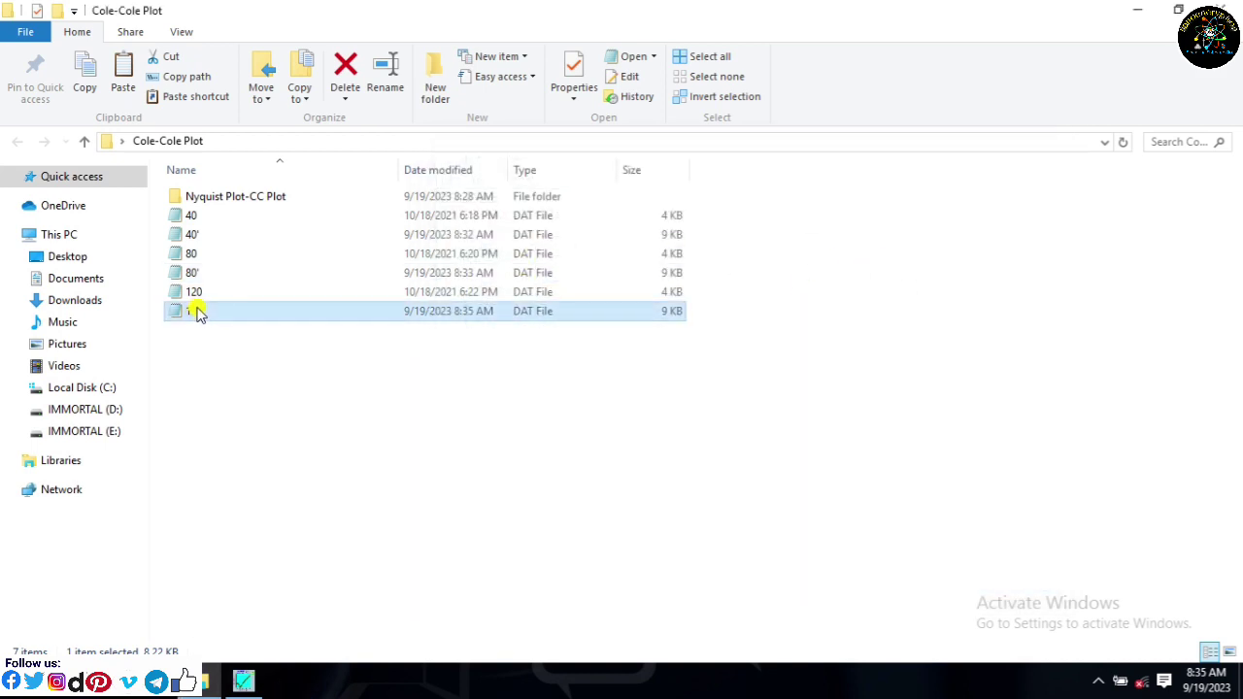
pyautogui.click(1043, 149)
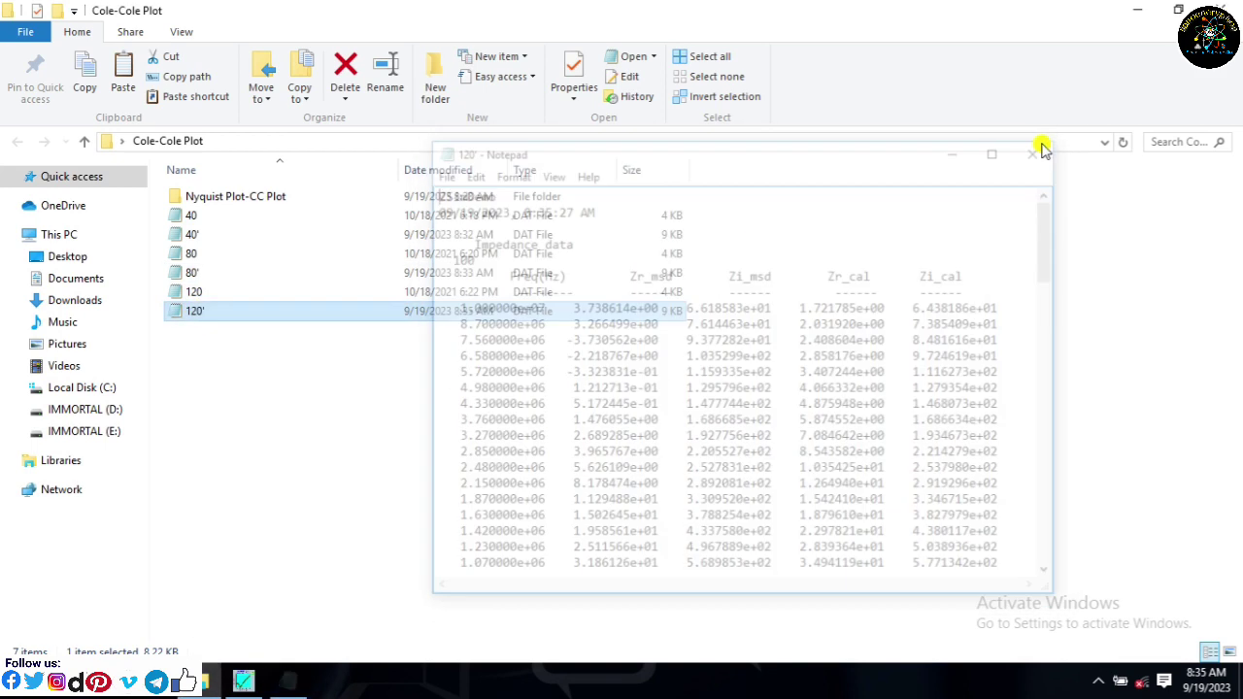
pyautogui.click(1122, 10)
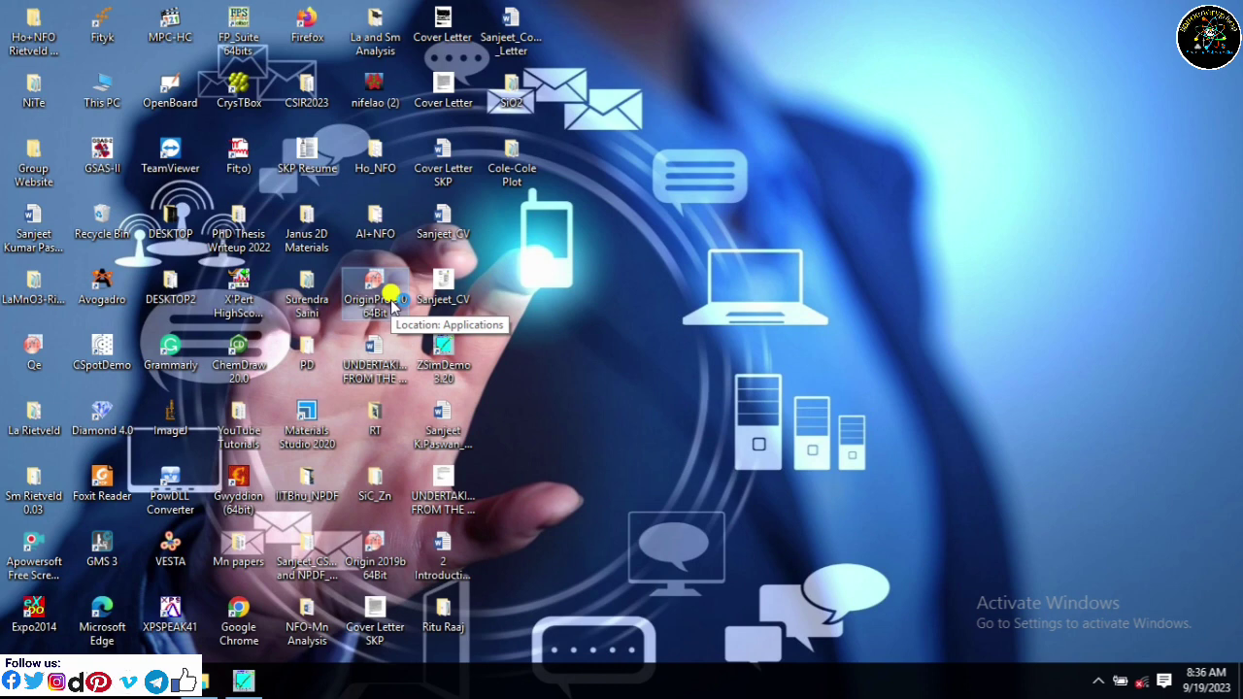
# - Launch OriginPro 9.0 64Bit, dismiss its registration and startup tips dialogs, and maximize the Book1 workbook
pyautogui.doubleClick(393, 303)
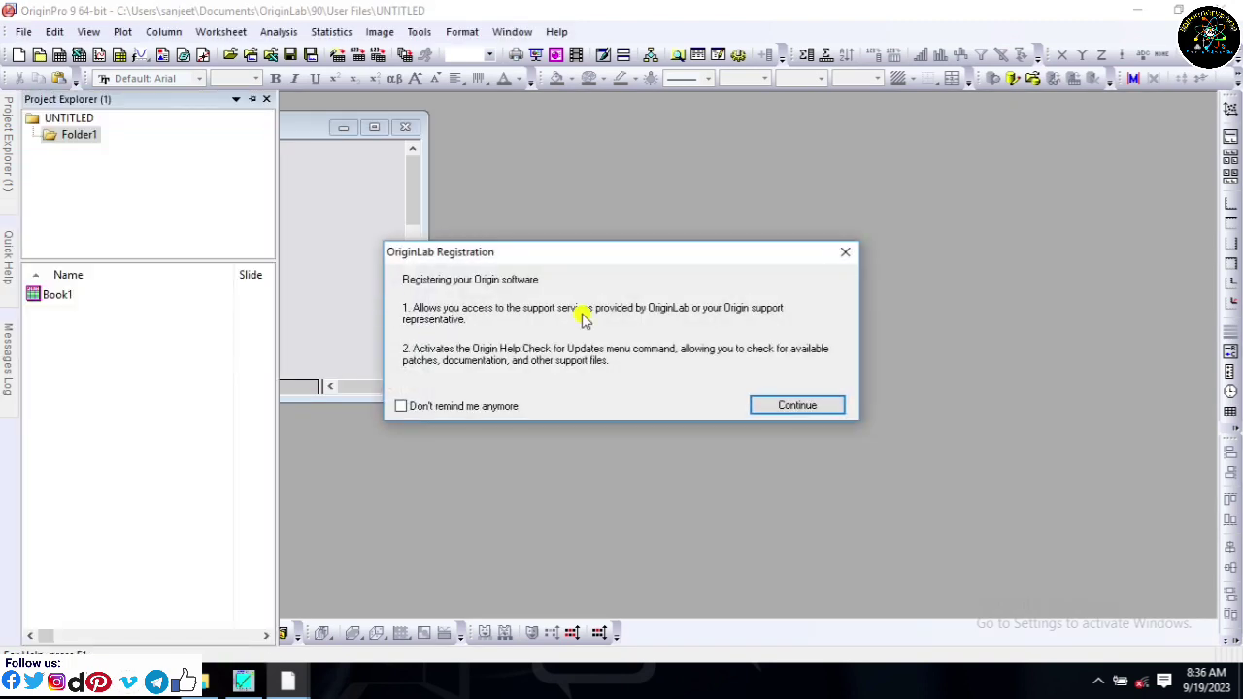
pyautogui.click(848, 255)
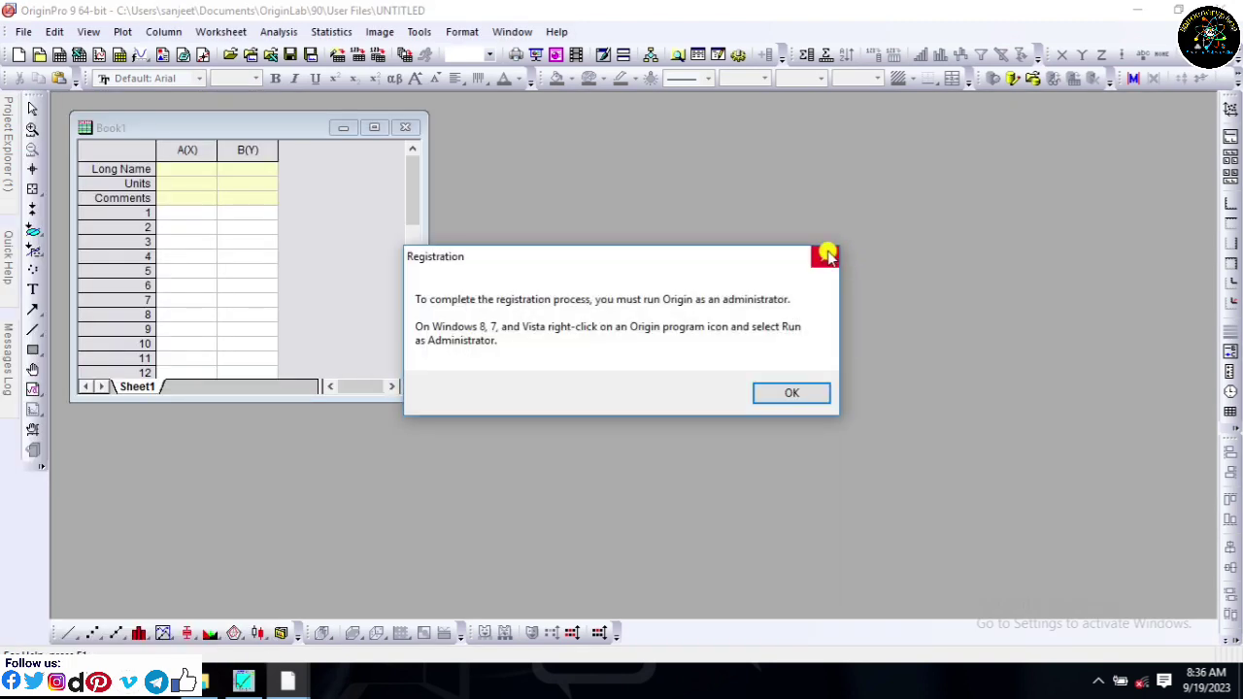
pyautogui.click(822, 254)
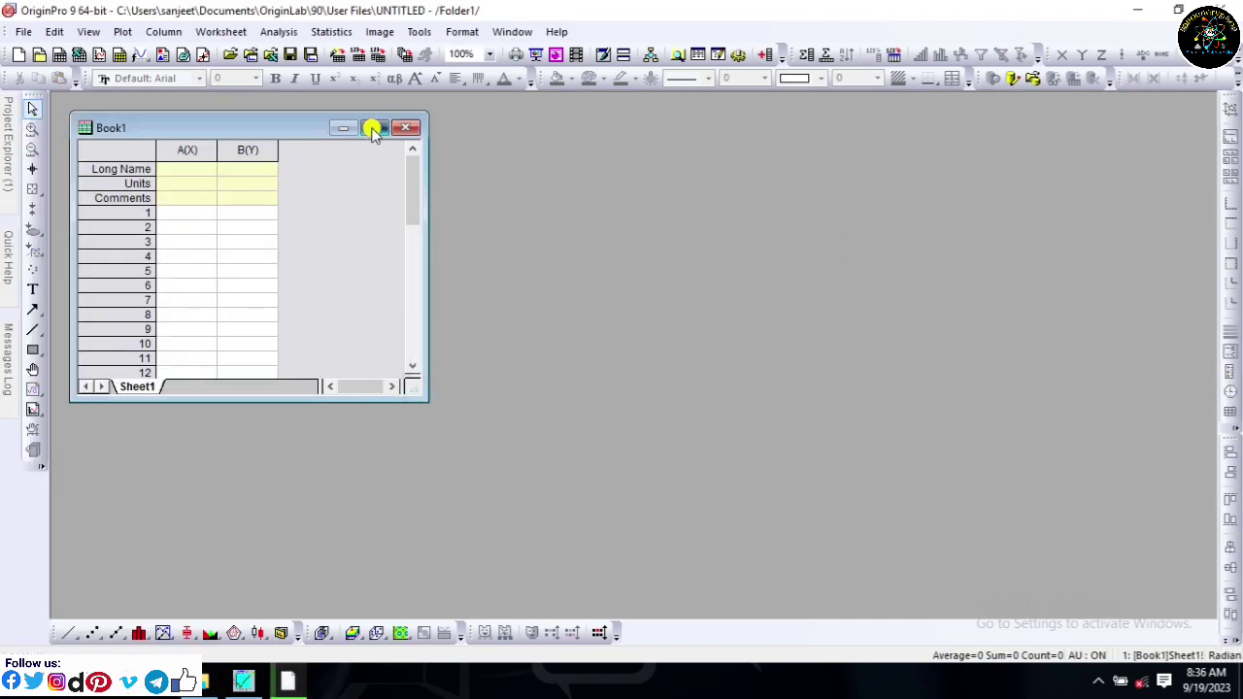
pyautogui.click(374, 127)
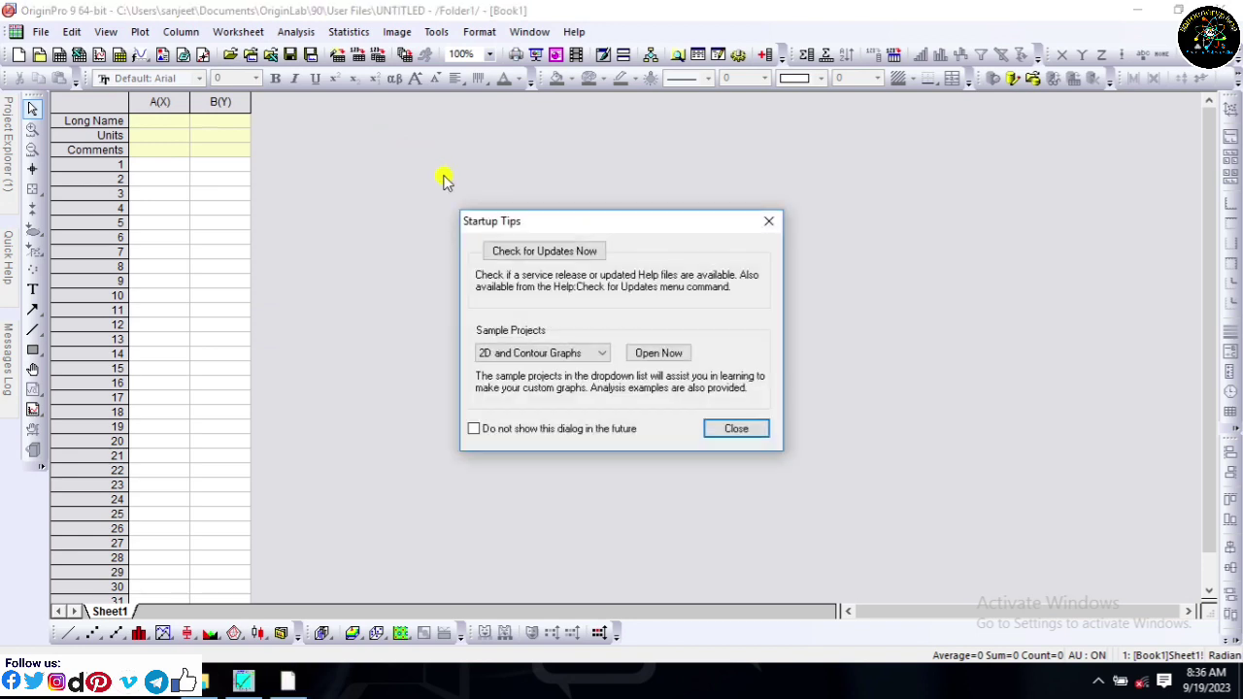
pyautogui.click(766, 216)
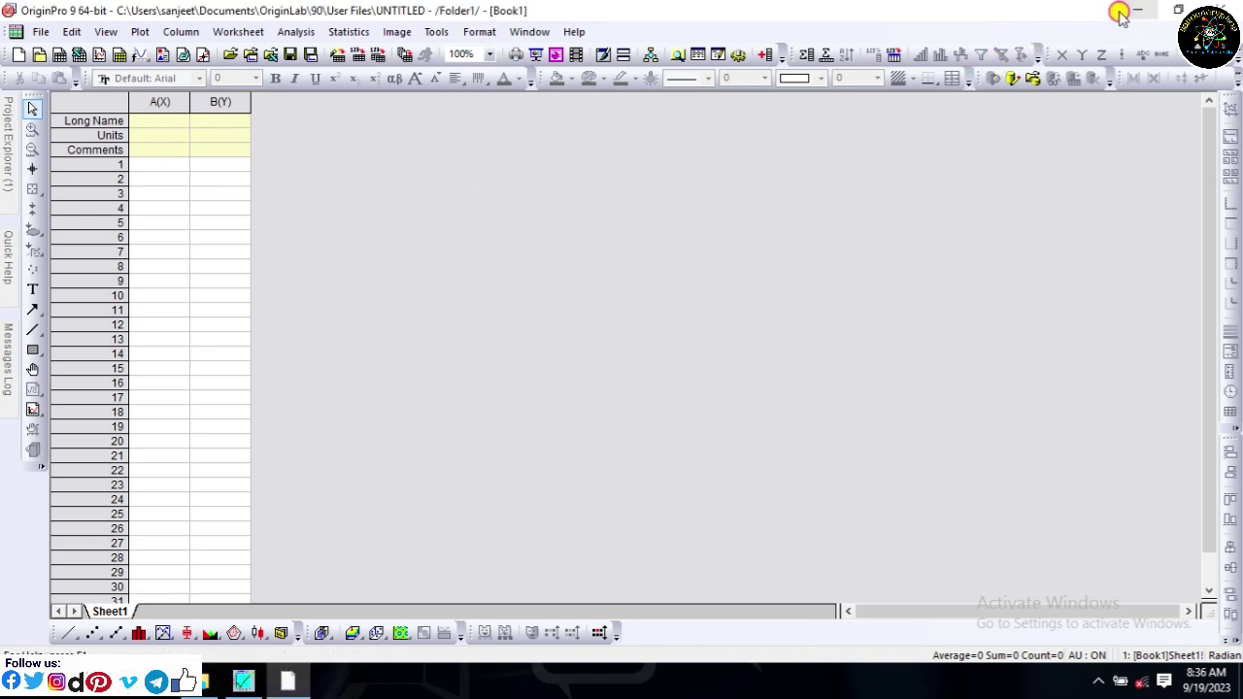
# - Check the column layout of the exported 40' file in the Cole-Cole Plot folder, and return to the empty OriginPro workbook
pyautogui.click(1117, 9)
pyautogui.doubleClick(511, 159)
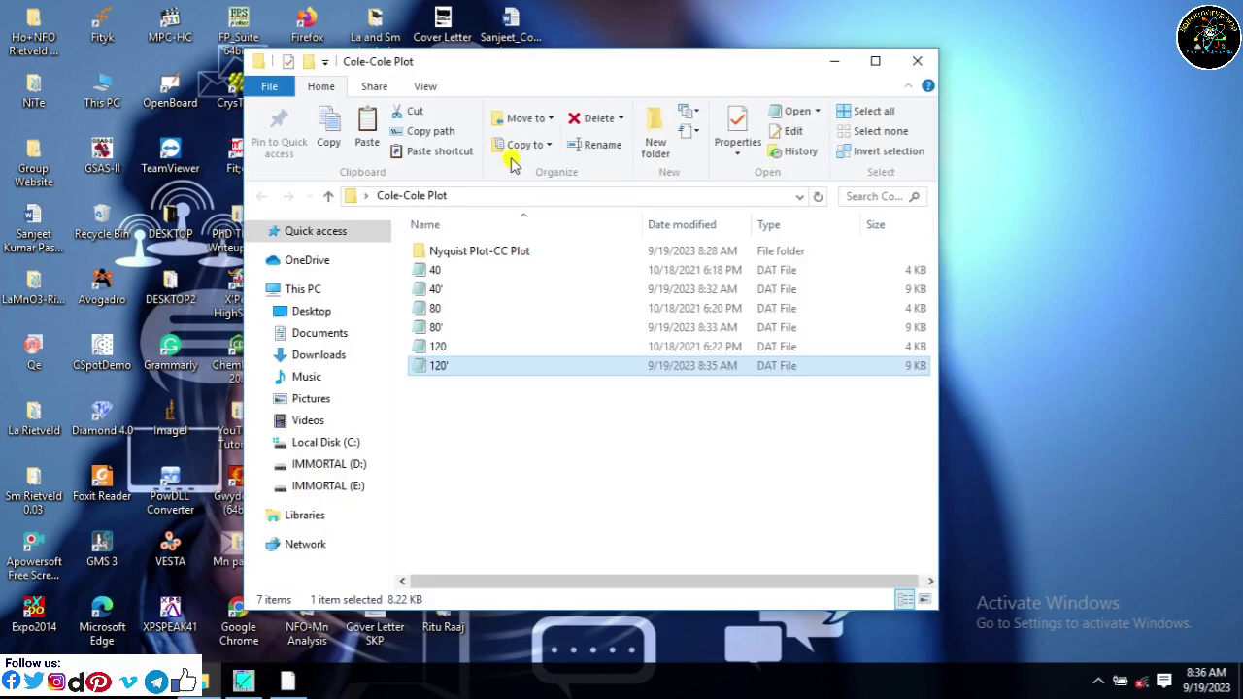
pyautogui.doubleClick(460, 288)
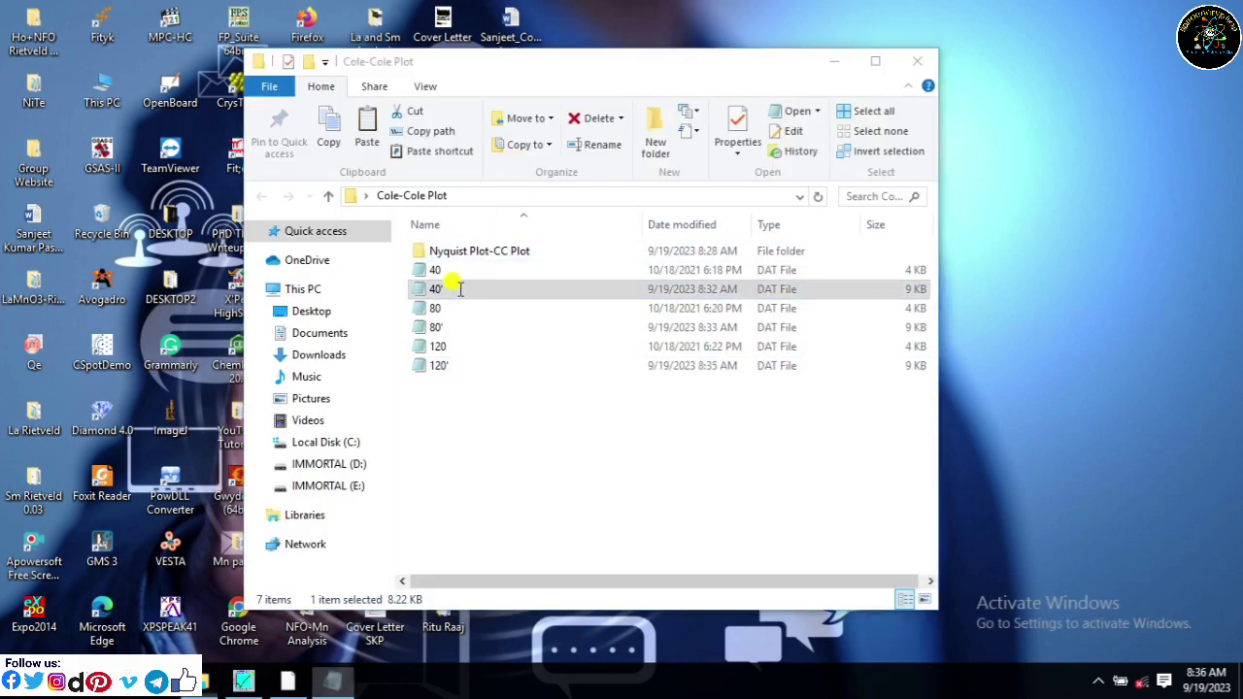
pyautogui.click(999, 148)
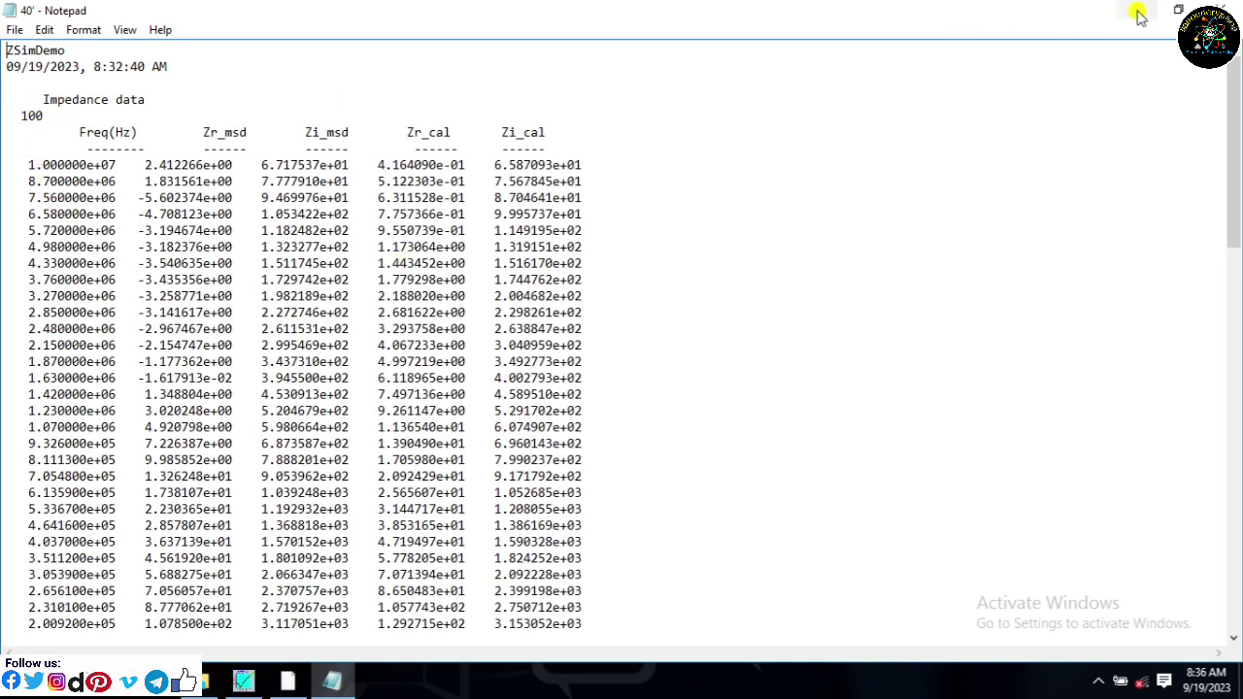
pyautogui.click(1221, 10)
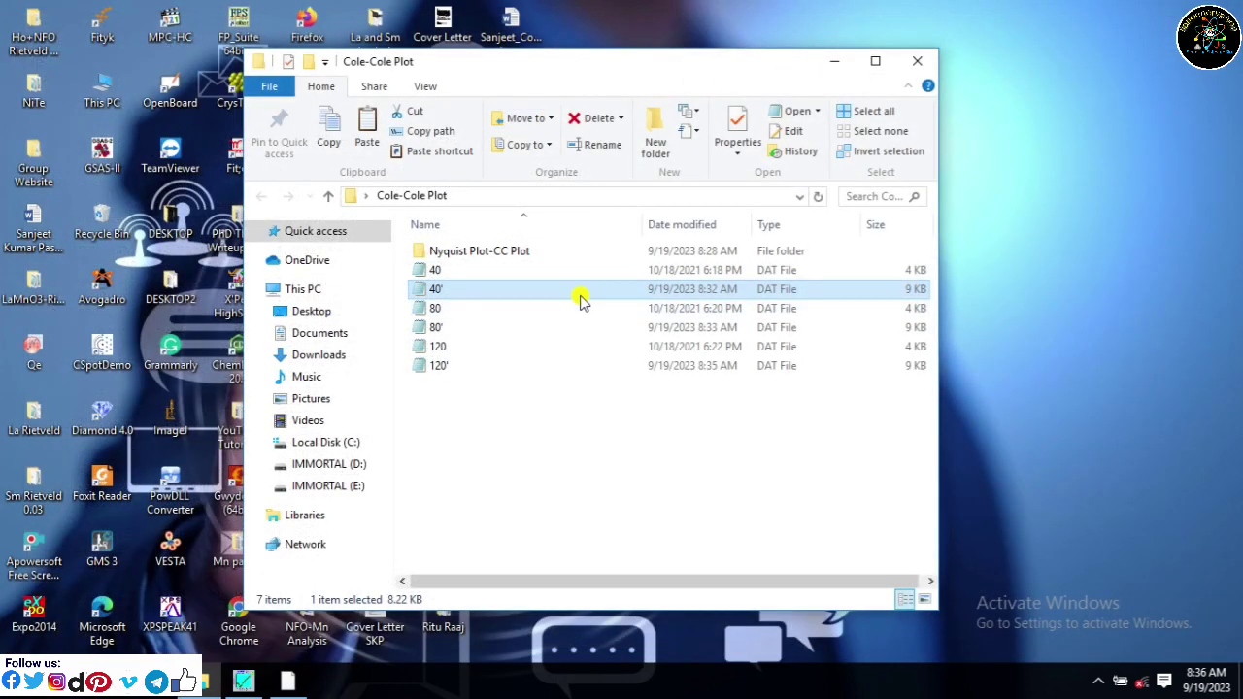
pyautogui.click(833, 61)
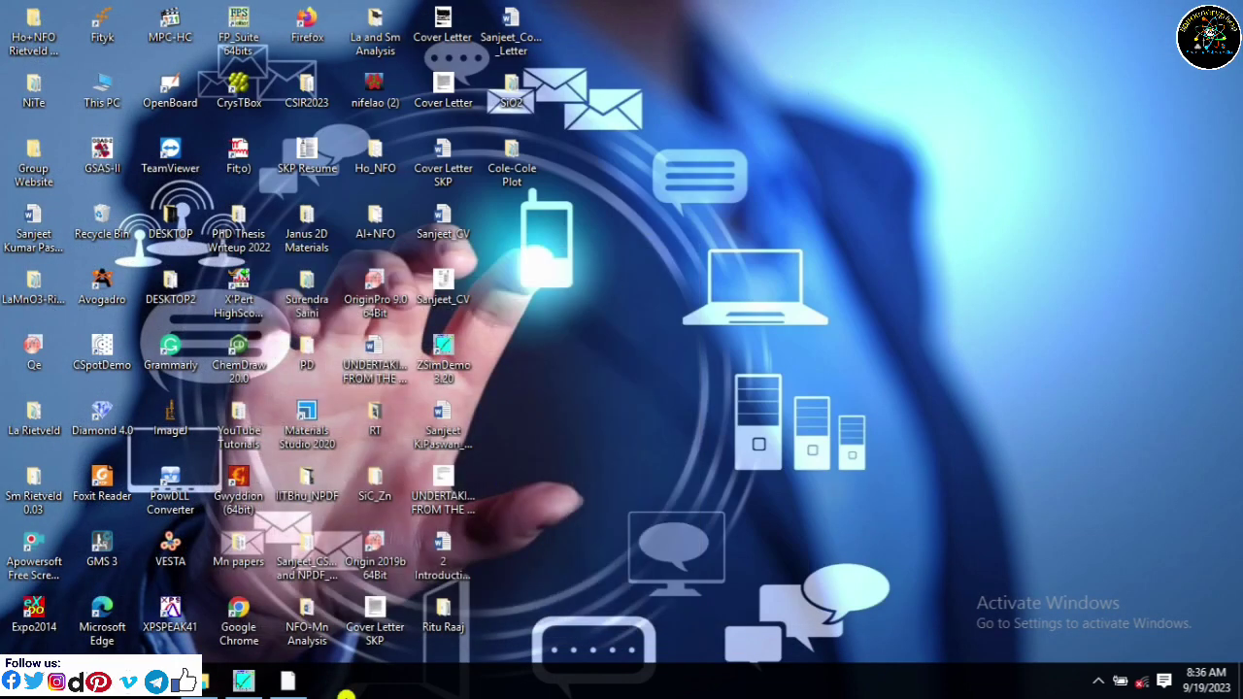
pyautogui.click(288, 682)
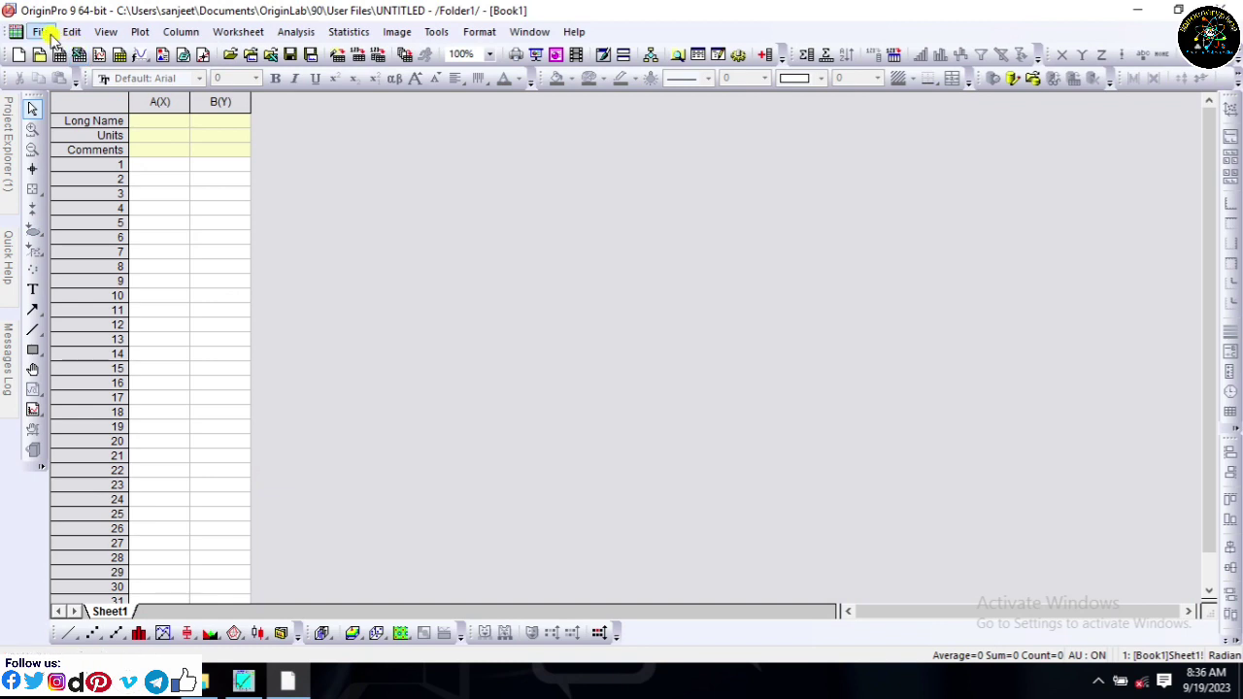
# - Import the 40' file from the Desktop's Cole-Cole Plot folder as a single ASCII file
pyautogui.click(41, 31)
pyautogui.moveTo(96, 393)
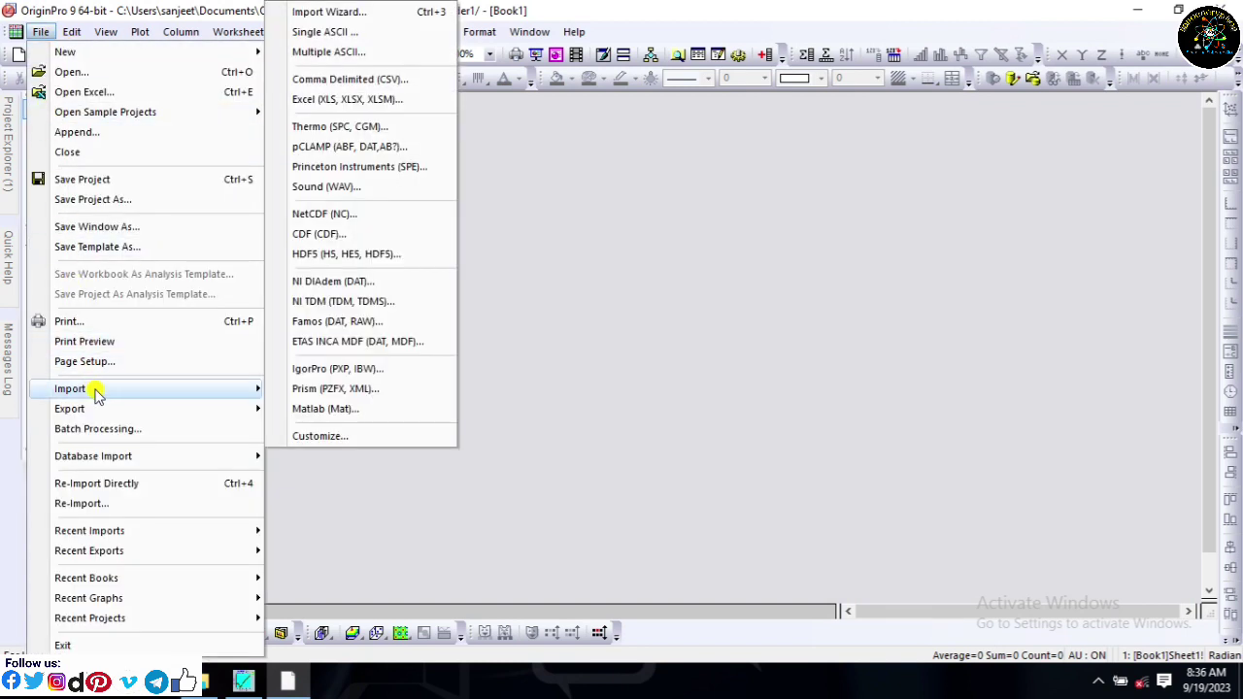
pyautogui.click(321, 39)
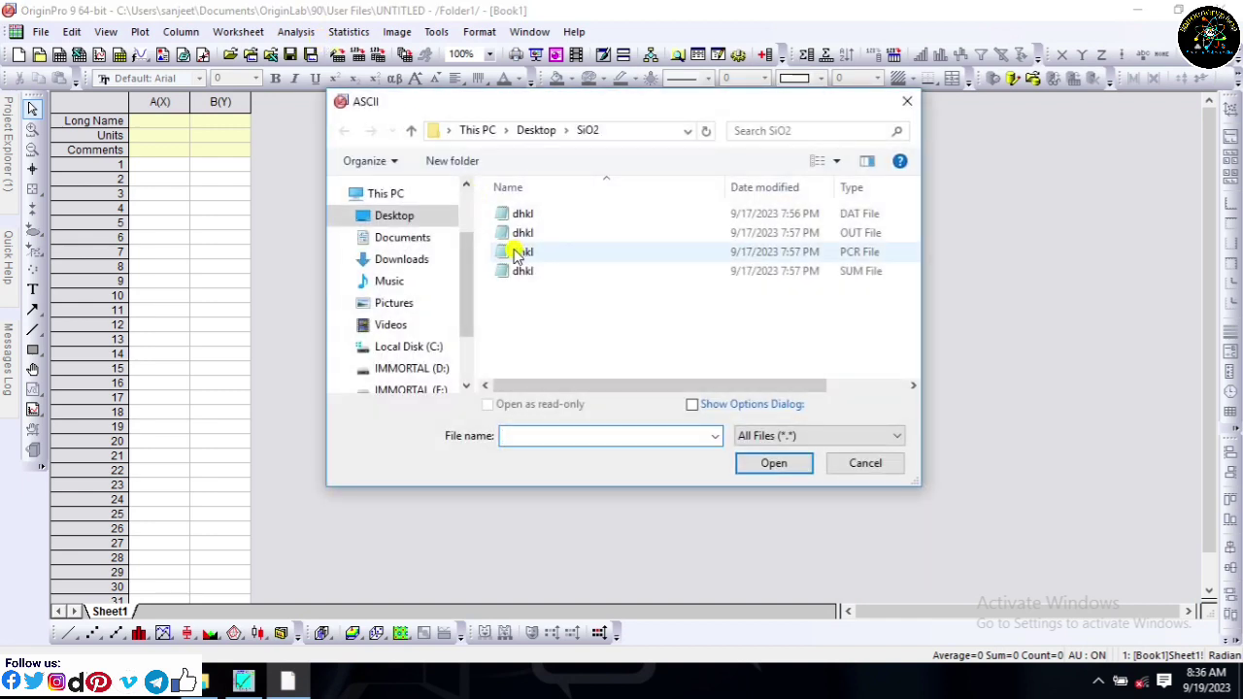
pyautogui.click(395, 215)
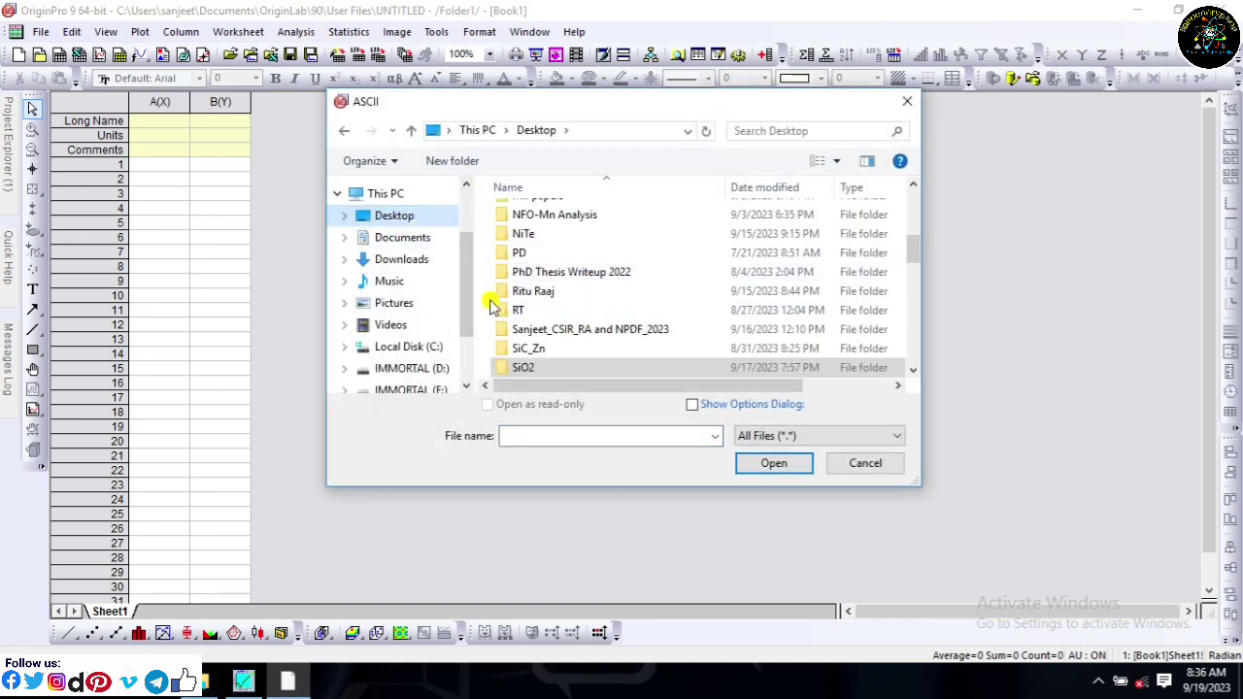
pyautogui.scroll(5, 581, 291)
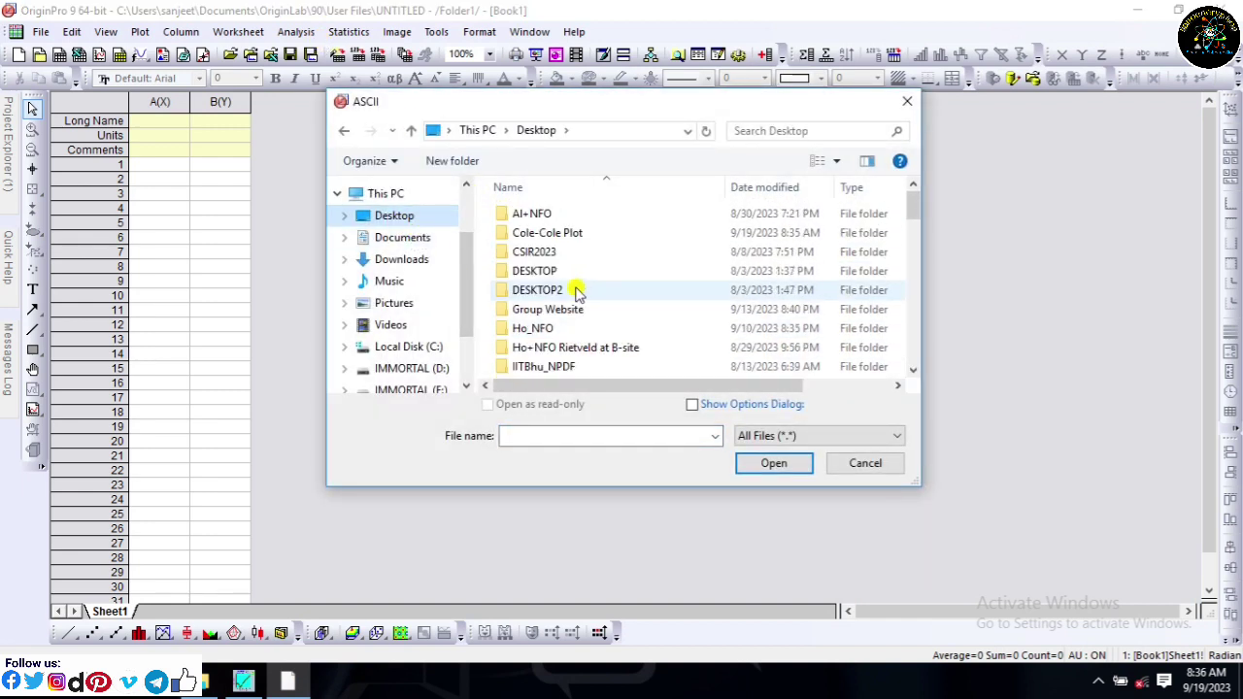
pyautogui.doubleClick(549, 238)
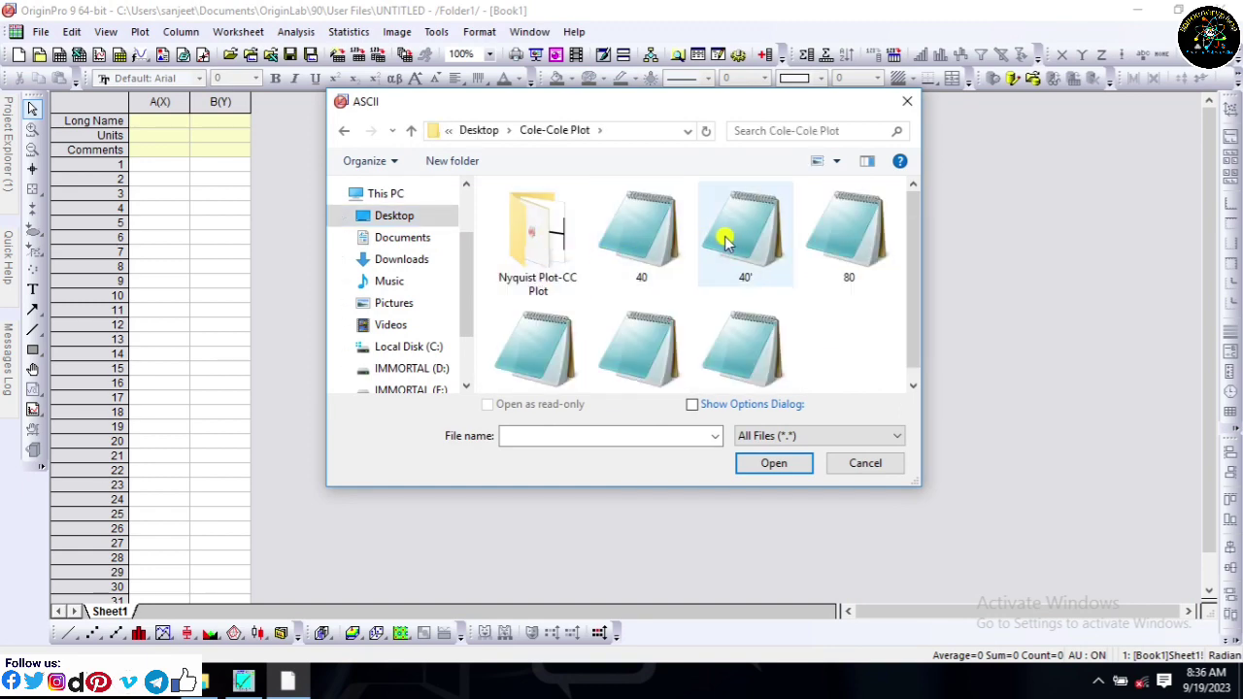
pyautogui.click(728, 239)
pyautogui.click(791, 462)
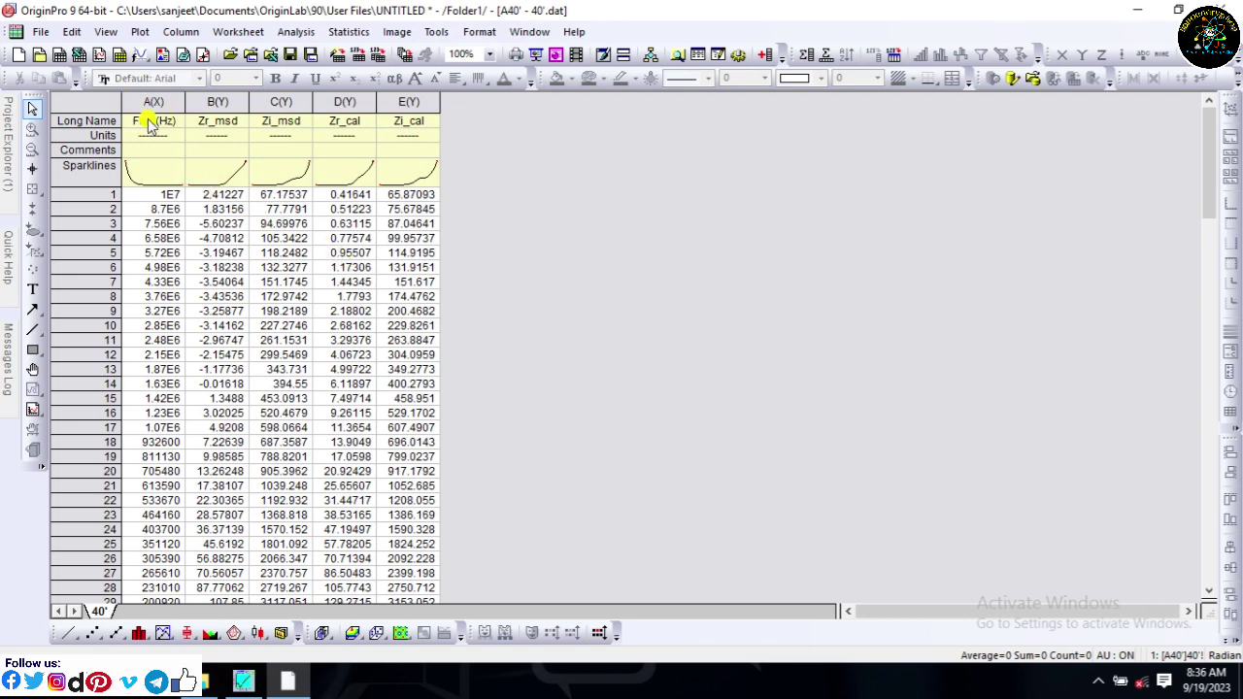
# - Set the Zr_msd and Zr_cal columns of the 40' worksheet as X columns
pyautogui.click(210, 101)
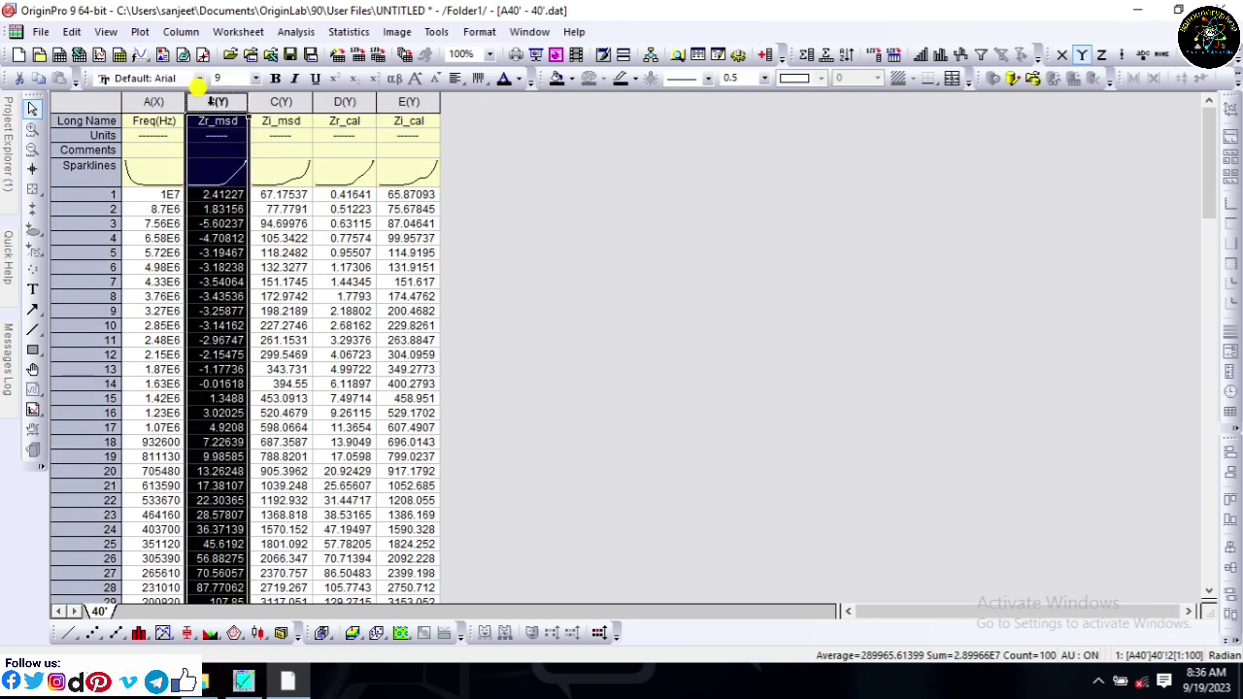
pyautogui.rightClick(210, 101)
pyautogui.moveTo(320, 219)
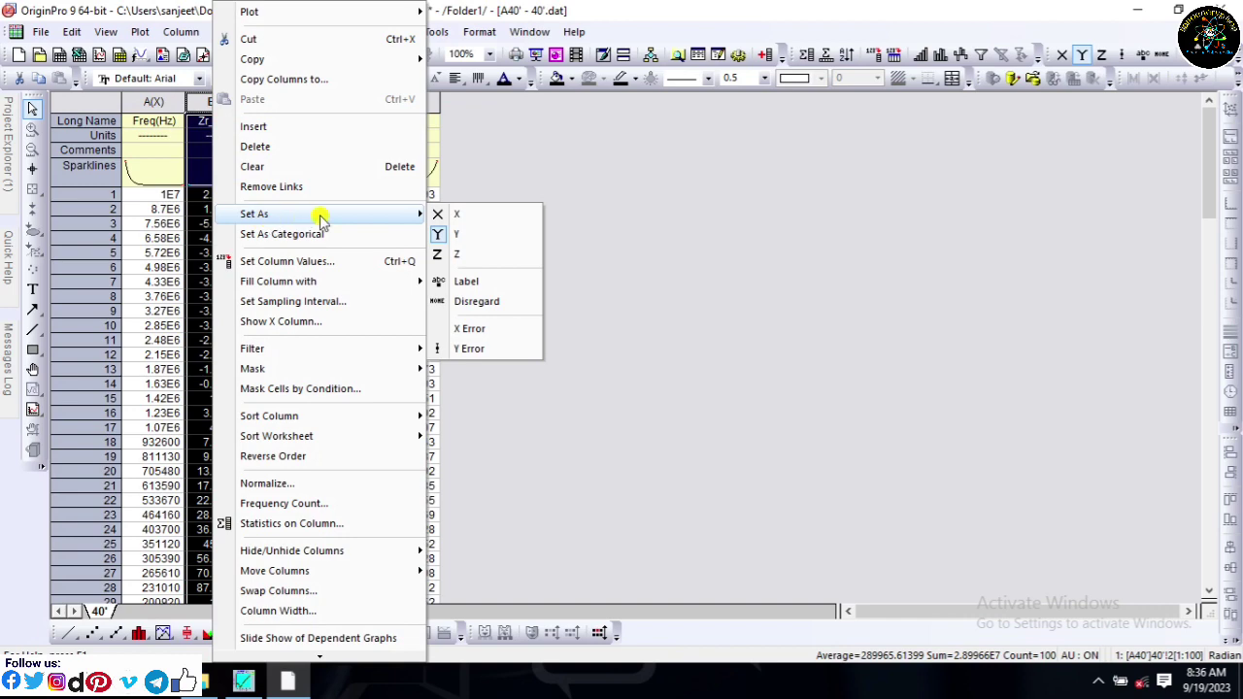
pyautogui.click(474, 215)
pyautogui.click(346, 102)
pyautogui.rightClick(348, 102)
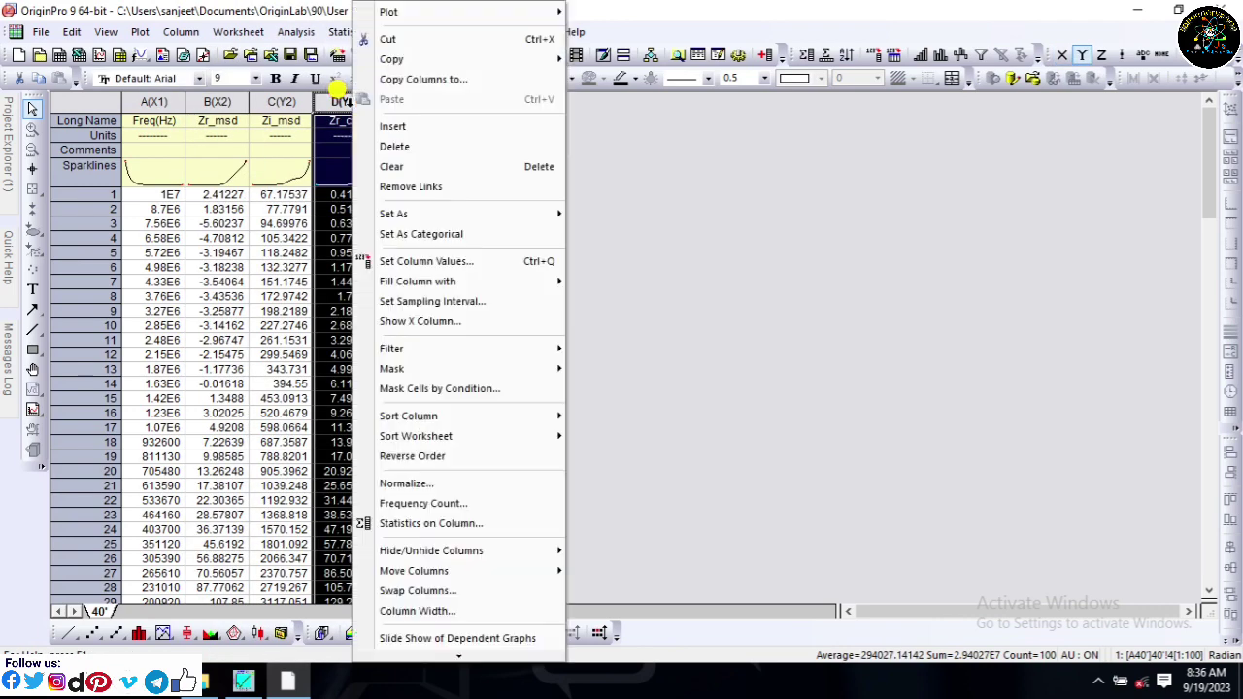
pyautogui.moveTo(544, 214)
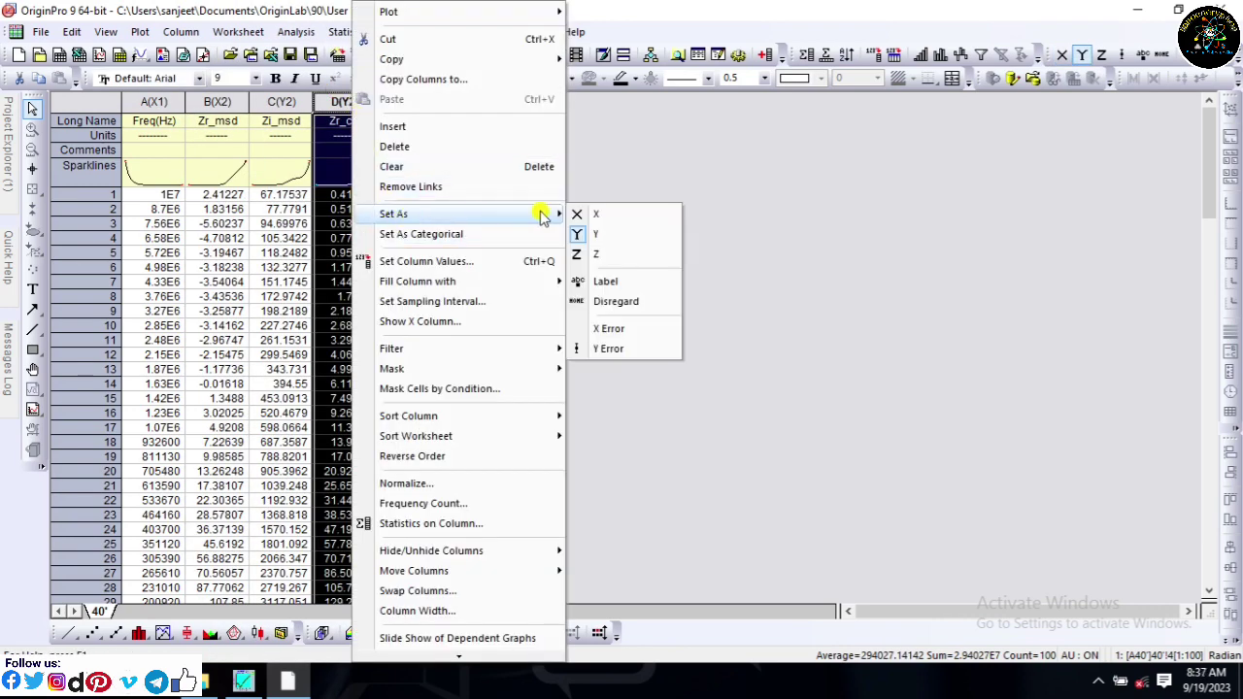
pyautogui.click(618, 221)
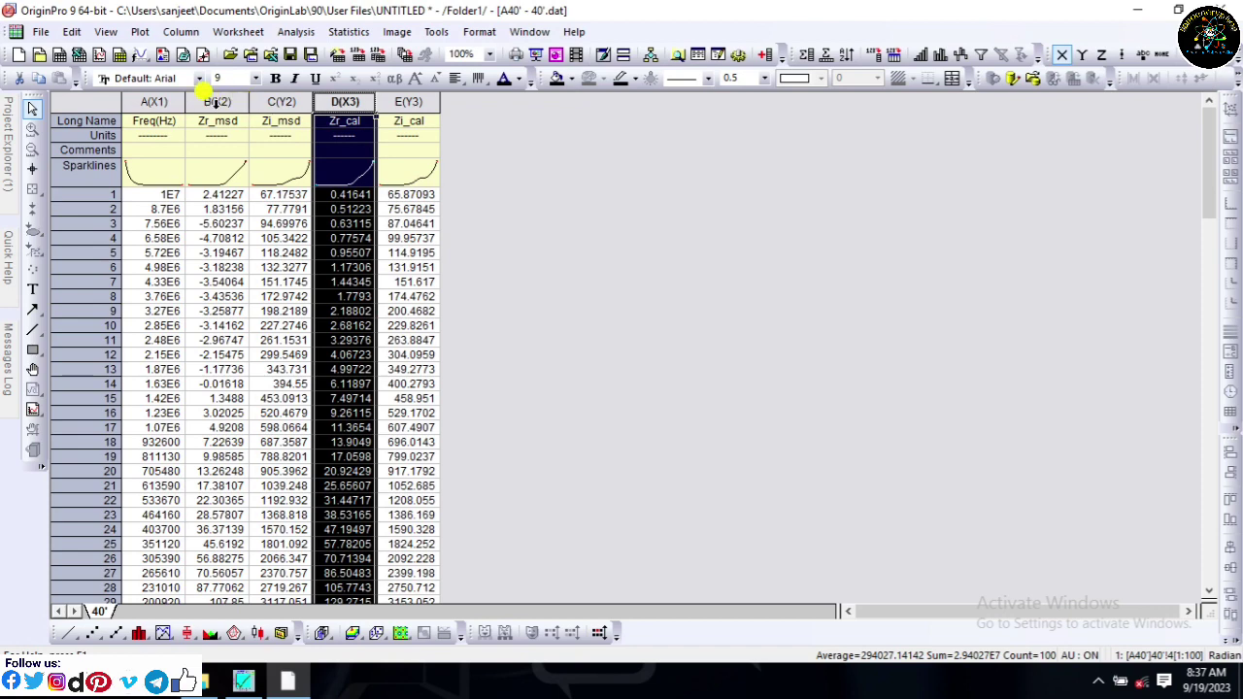
# - Plot the Zr_msd to Zi_cal columns of 40' as a line and symbol graph, and move the legend off the page beside the plot
pyautogui.moveTo(207, 96); pyautogui.dragTo(389, 89)
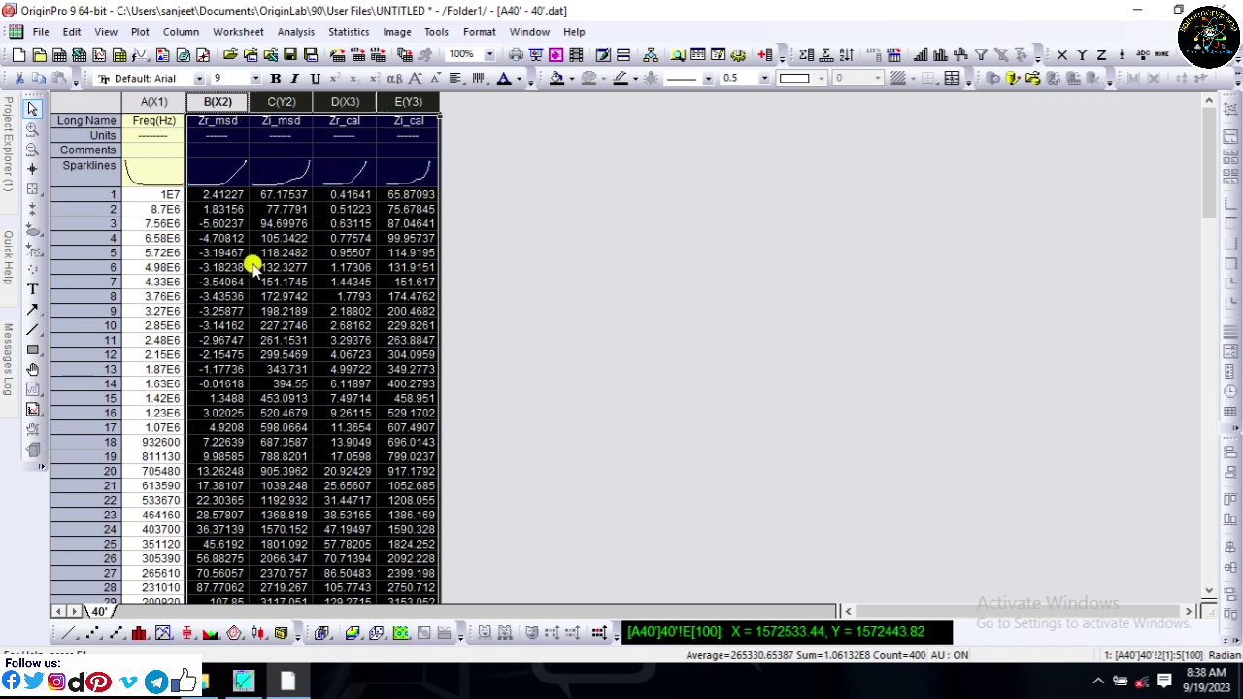
pyautogui.click(117, 633)
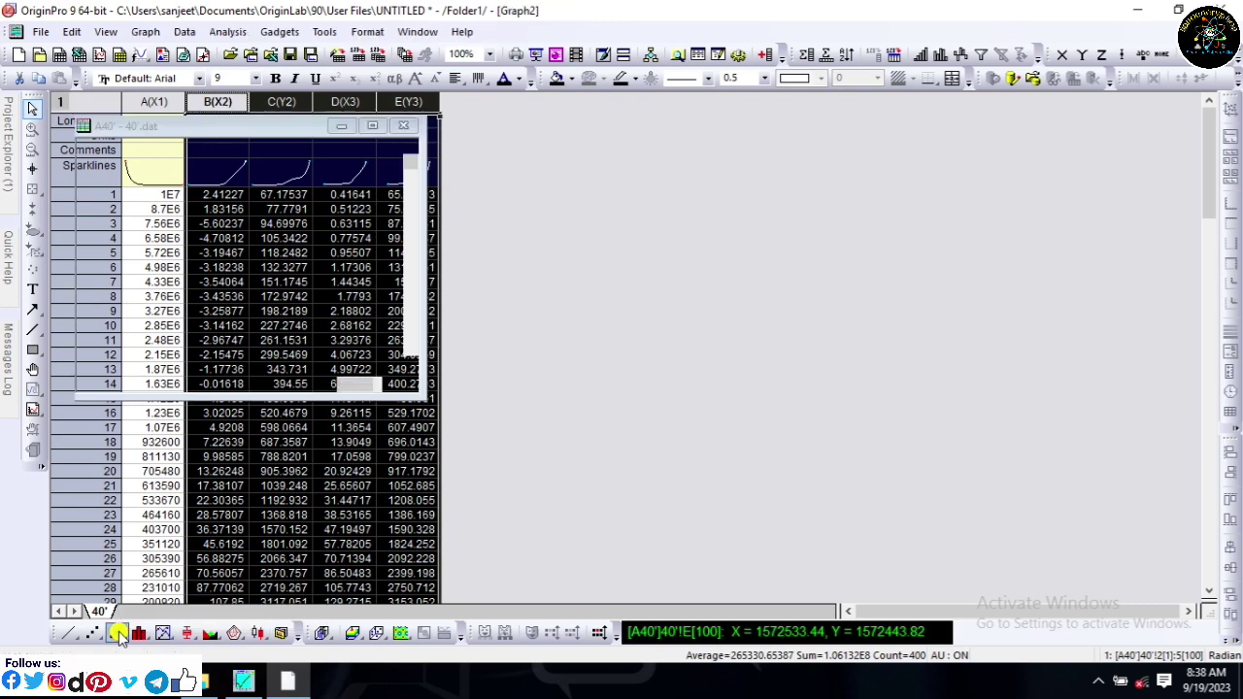
pyautogui.moveTo(680, 136); pyautogui.dragTo(928, 157)
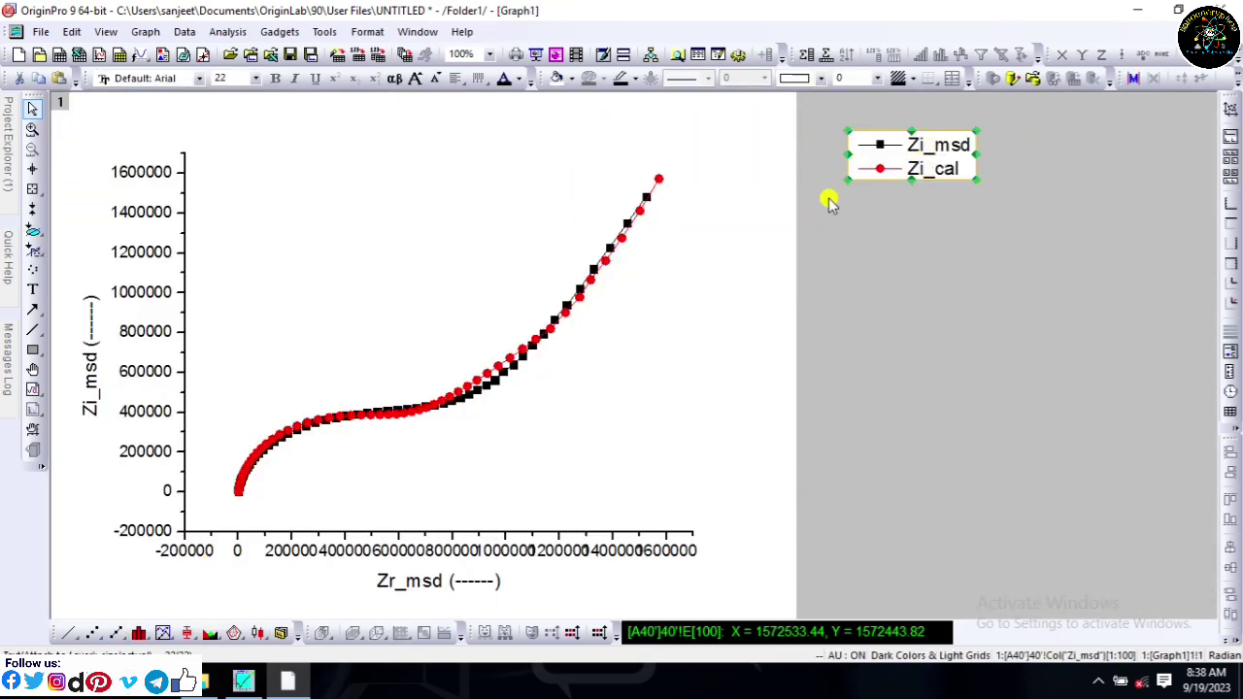
pyautogui.click(342, 556)
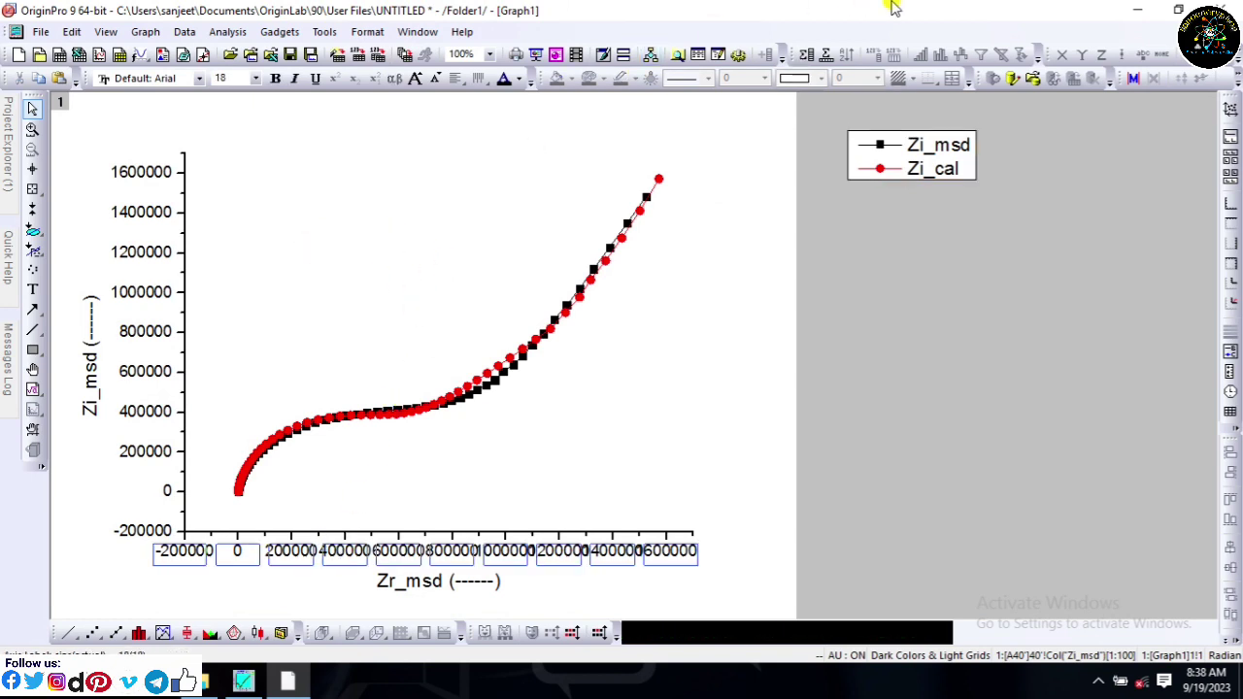
# - Return to the 40' workbook and import the 80' file from the Cole-Cole Plot folder into it as single ASCII
pyautogui.click(417, 31)
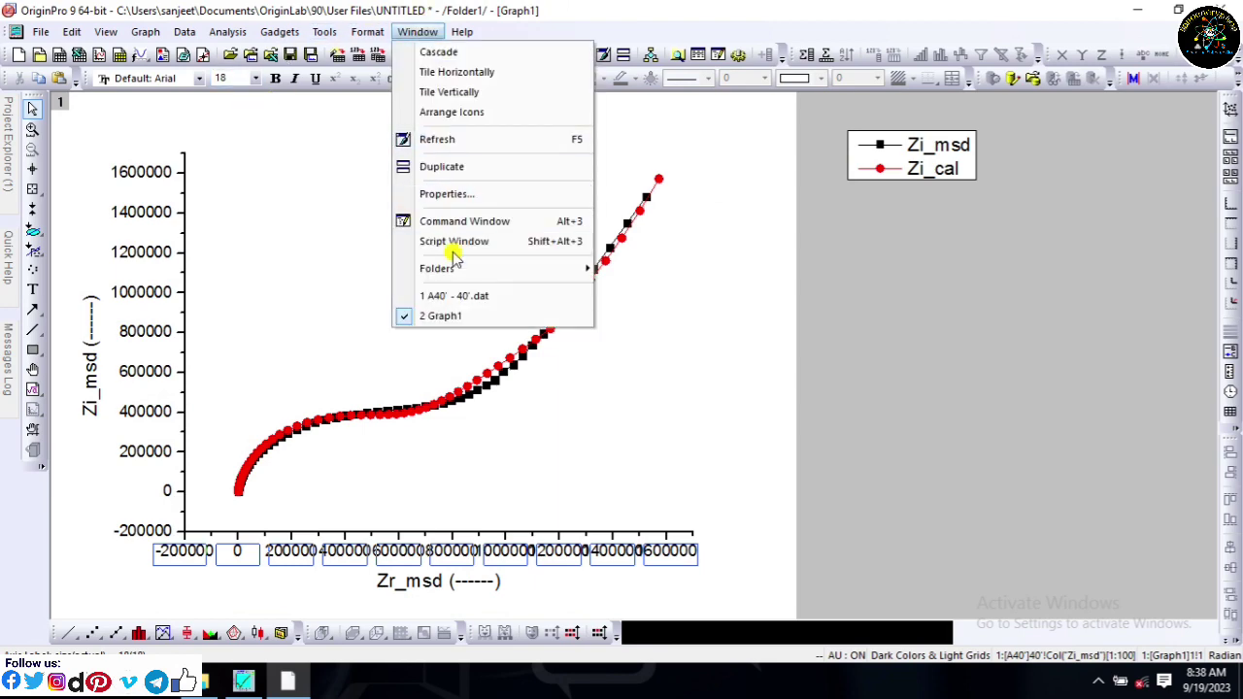
pyautogui.click(459, 296)
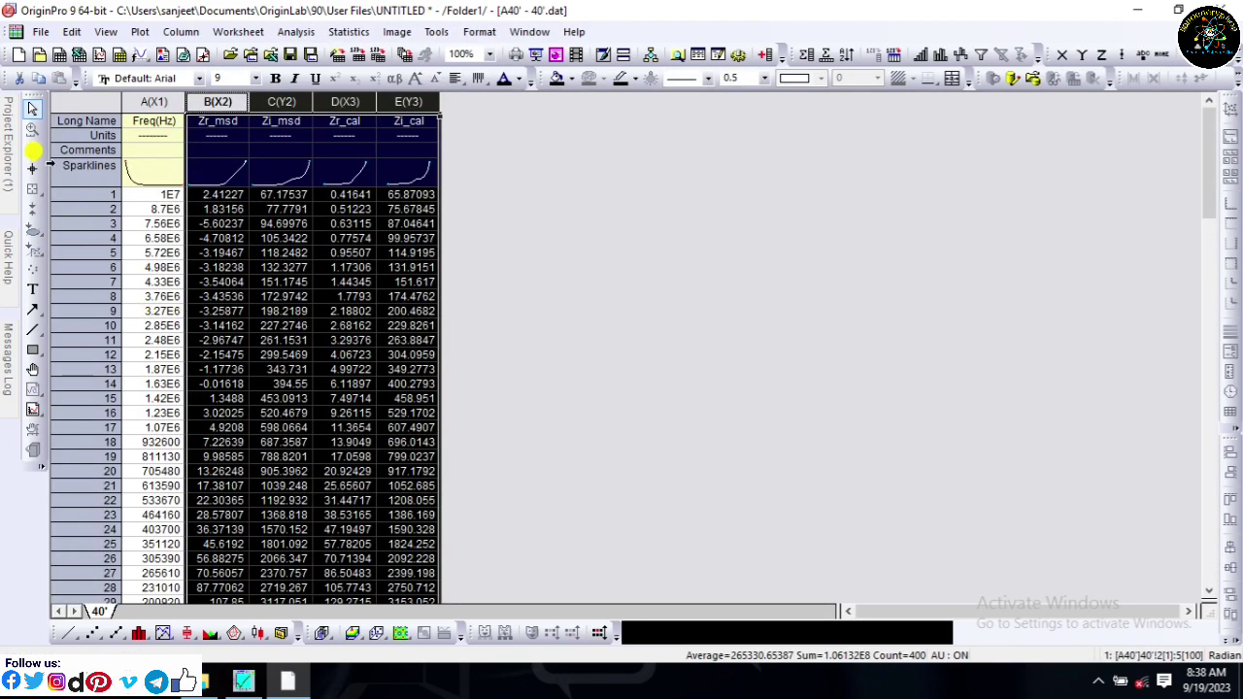
pyautogui.click(519, 114)
pyautogui.click(37, 33)
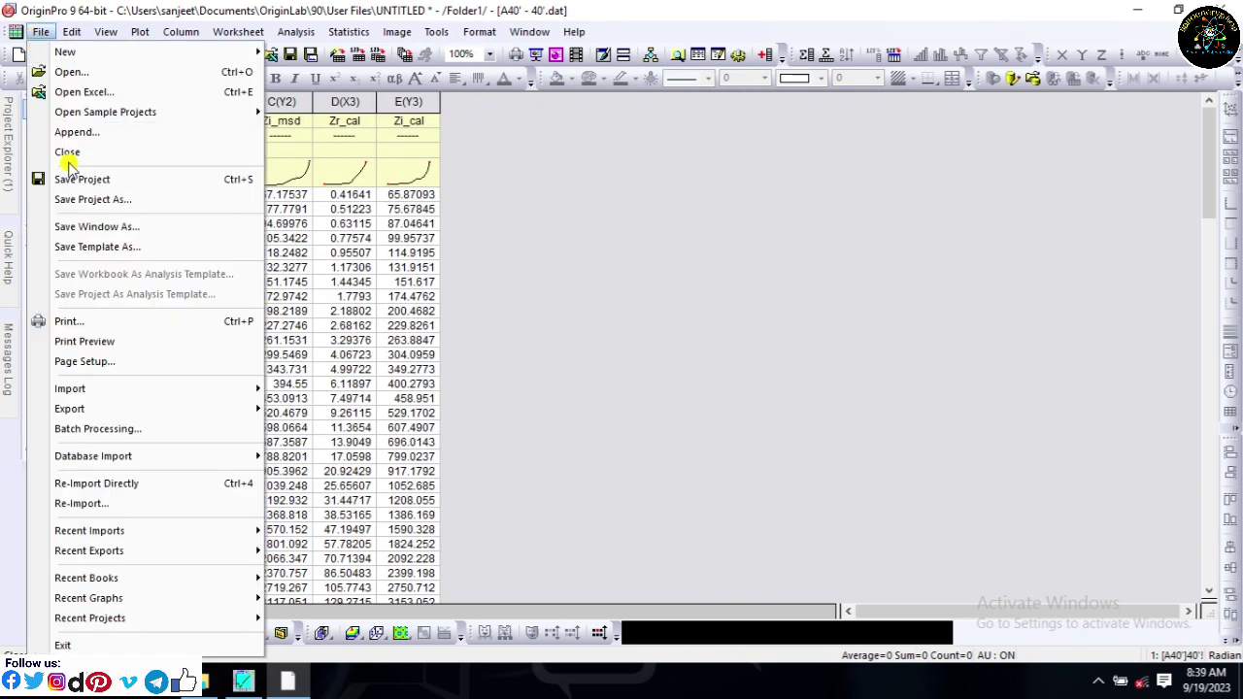
pyautogui.moveTo(86, 413)
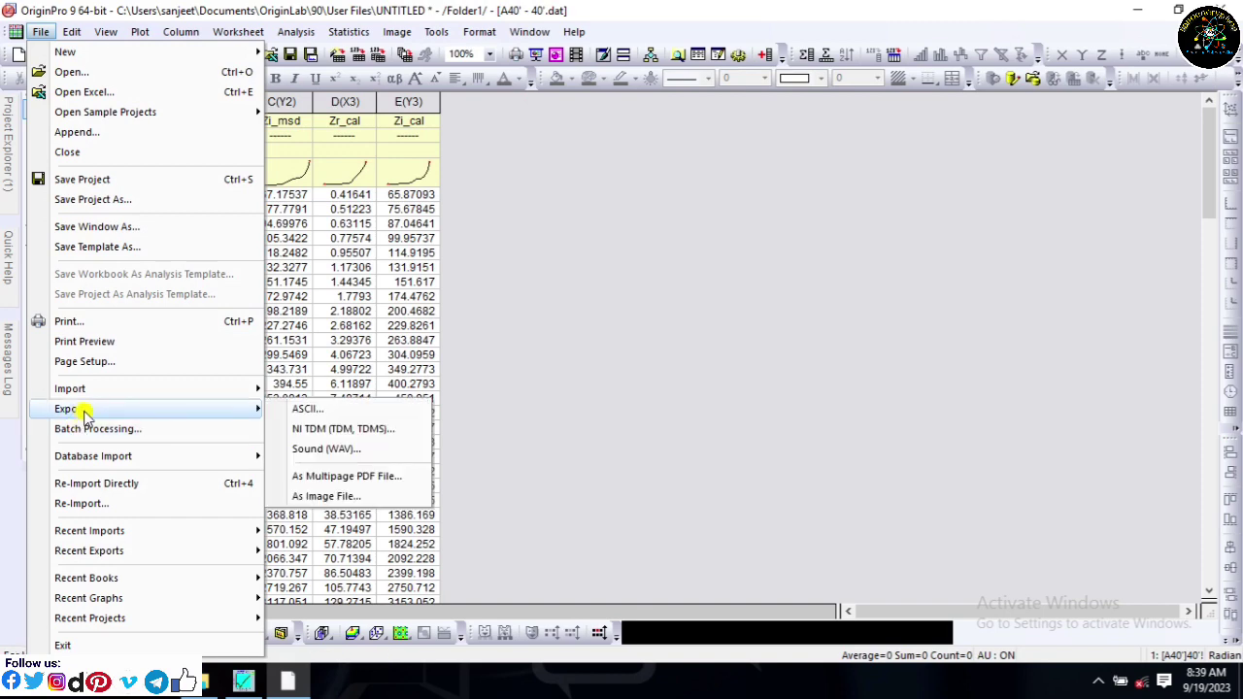
pyautogui.moveTo(127, 390)
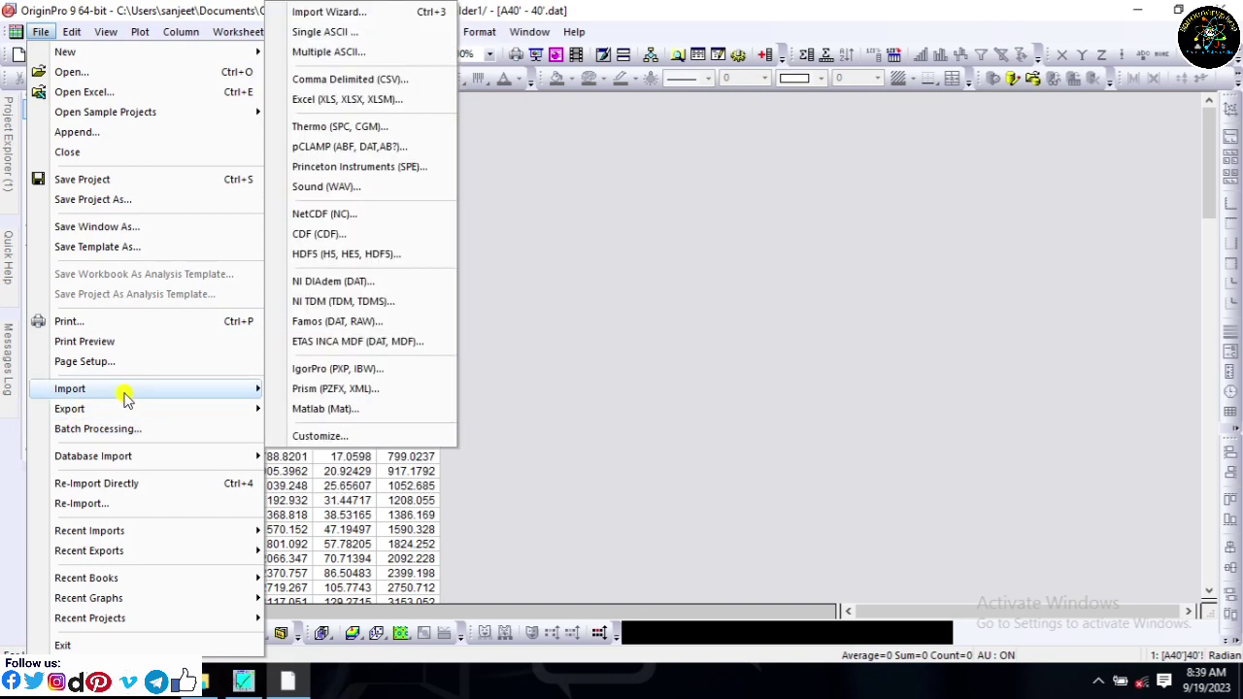
pyautogui.click(350, 33)
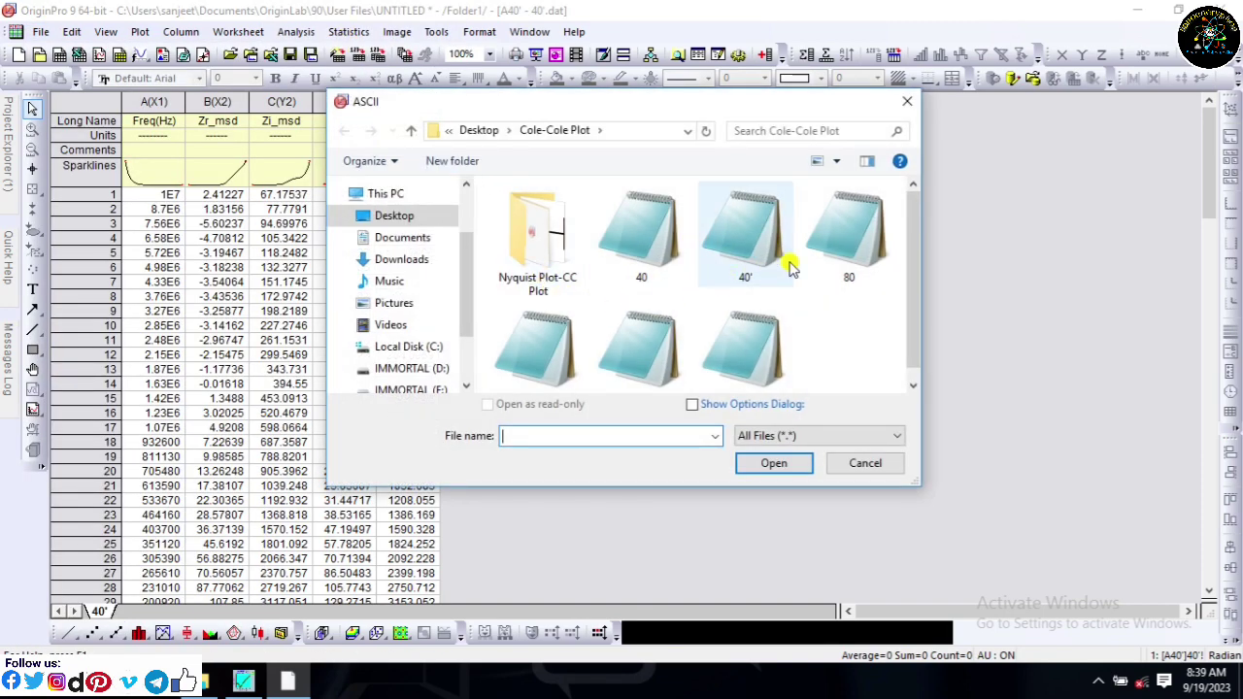
pyautogui.scroll(-1, 917, 321)
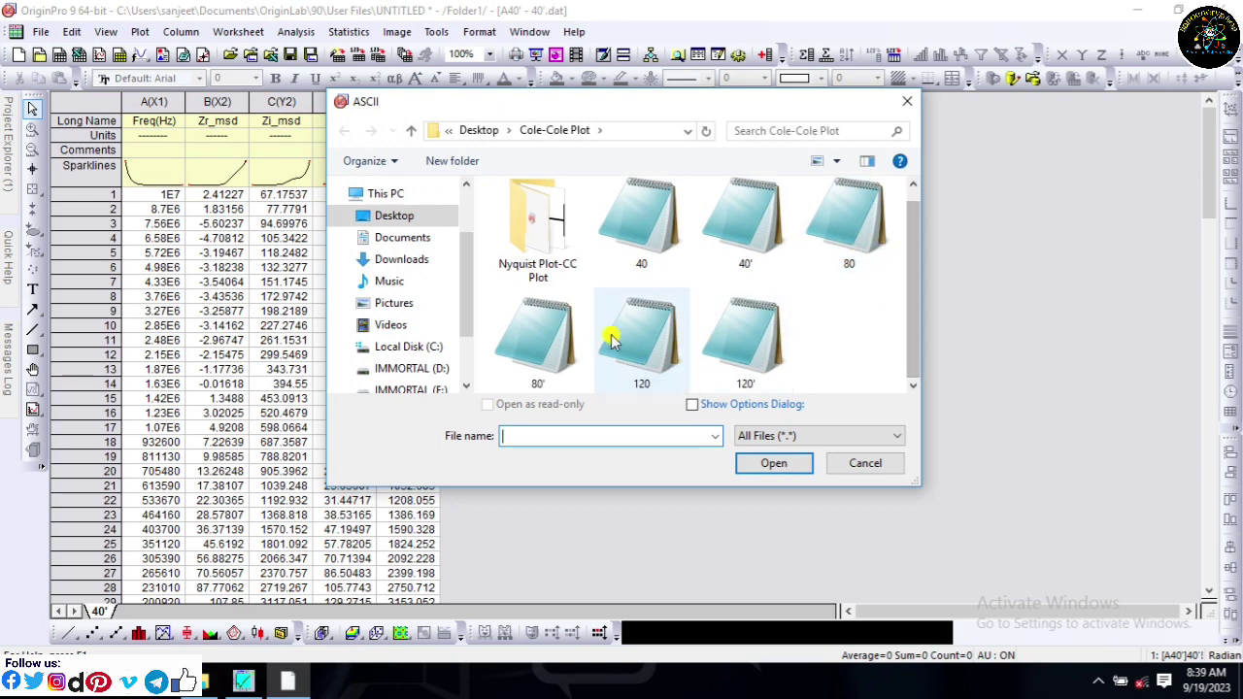
pyautogui.click(536, 340)
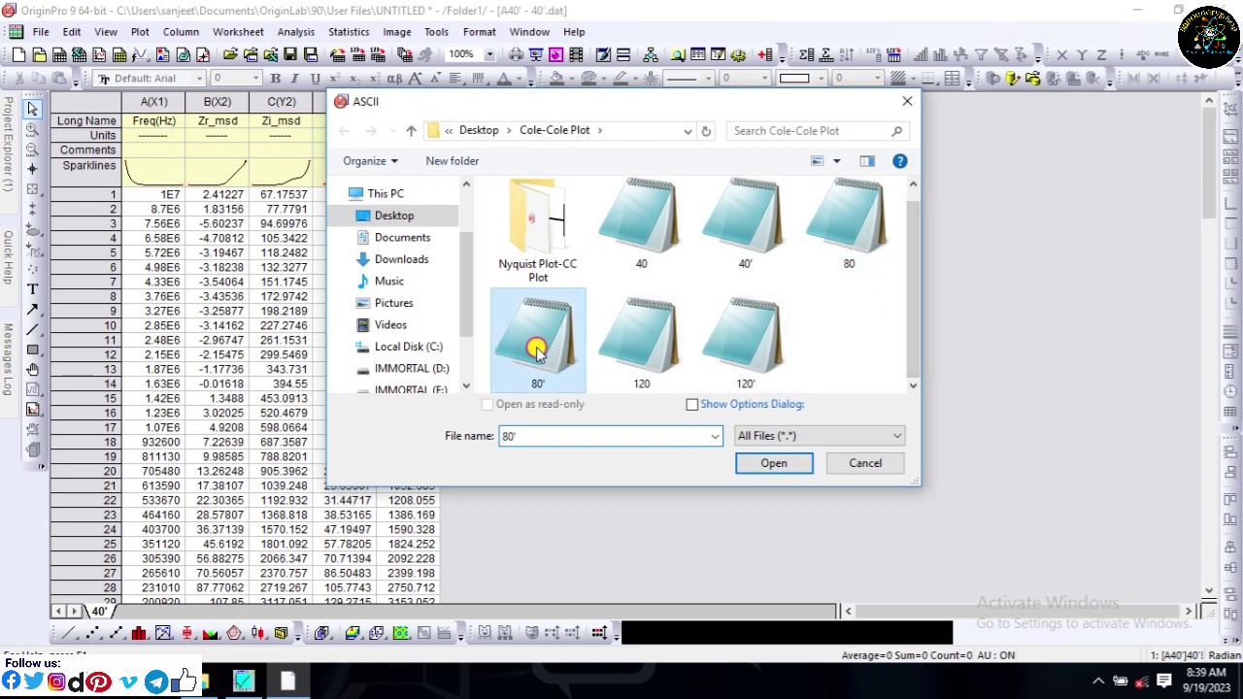
pyautogui.click(765, 466)
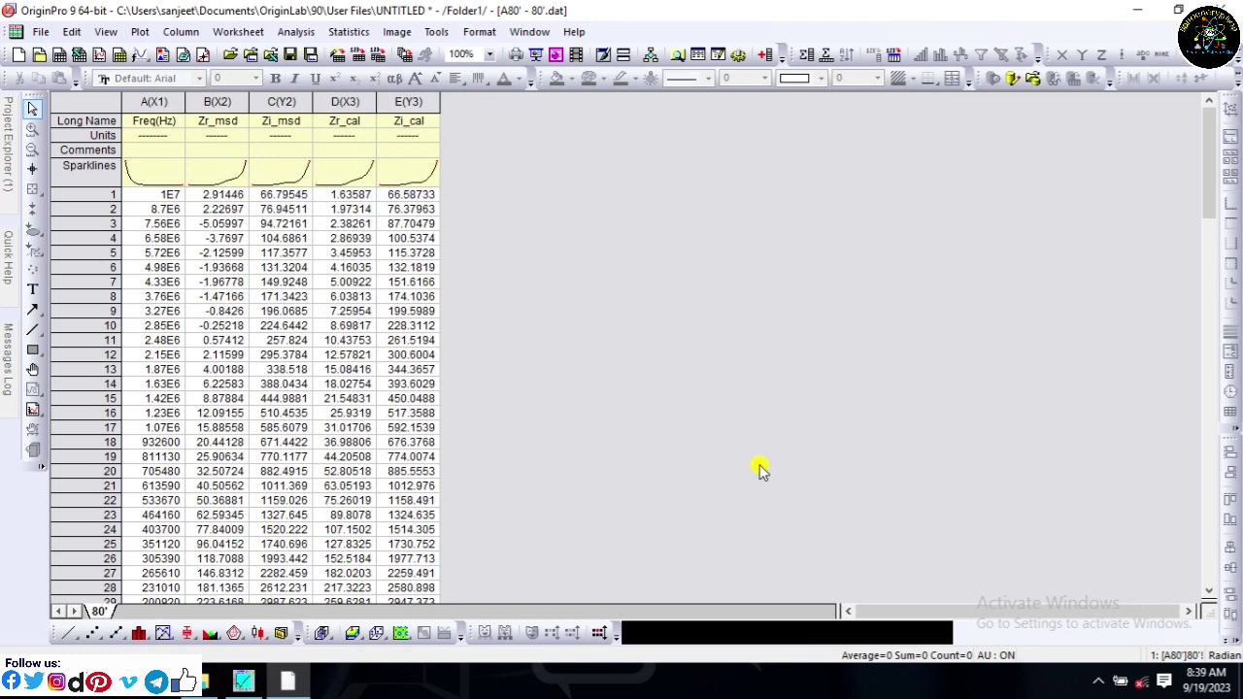
# - Plot the Zr_msd to Zi_cal columns of the 80' worksheet as a line and symbol graph
pyautogui.click(204, 101)
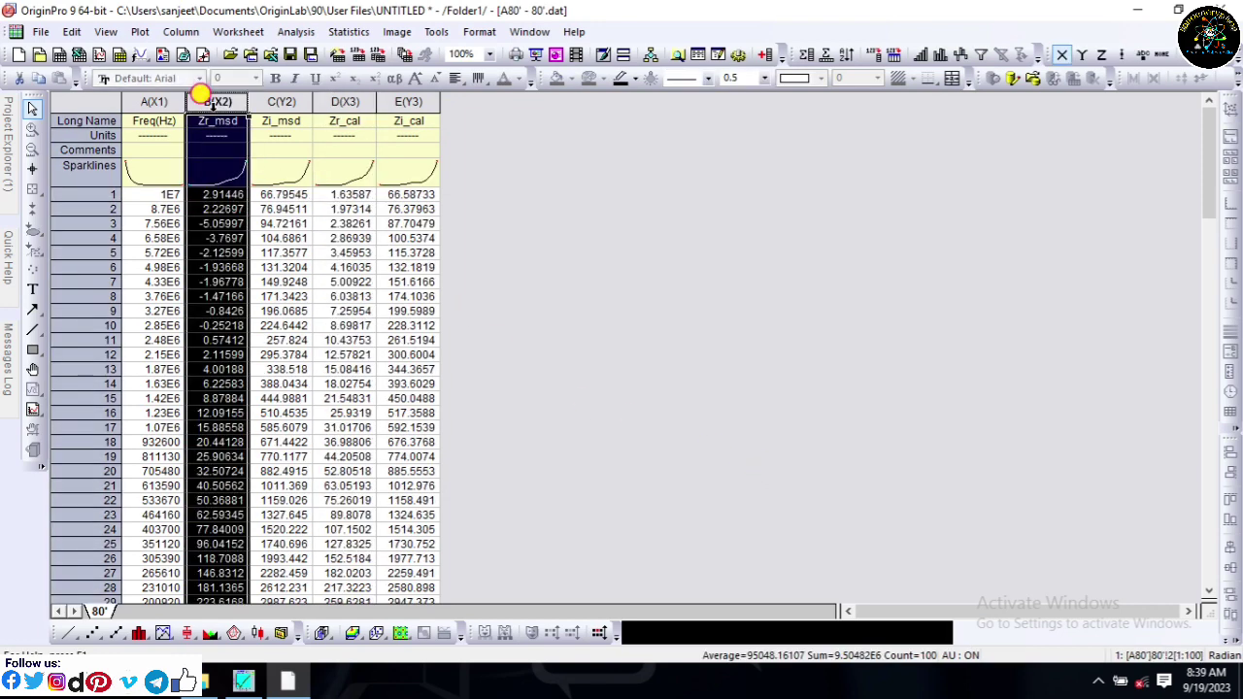
pyautogui.moveTo(206, 101); pyautogui.dragTo(408, 102)
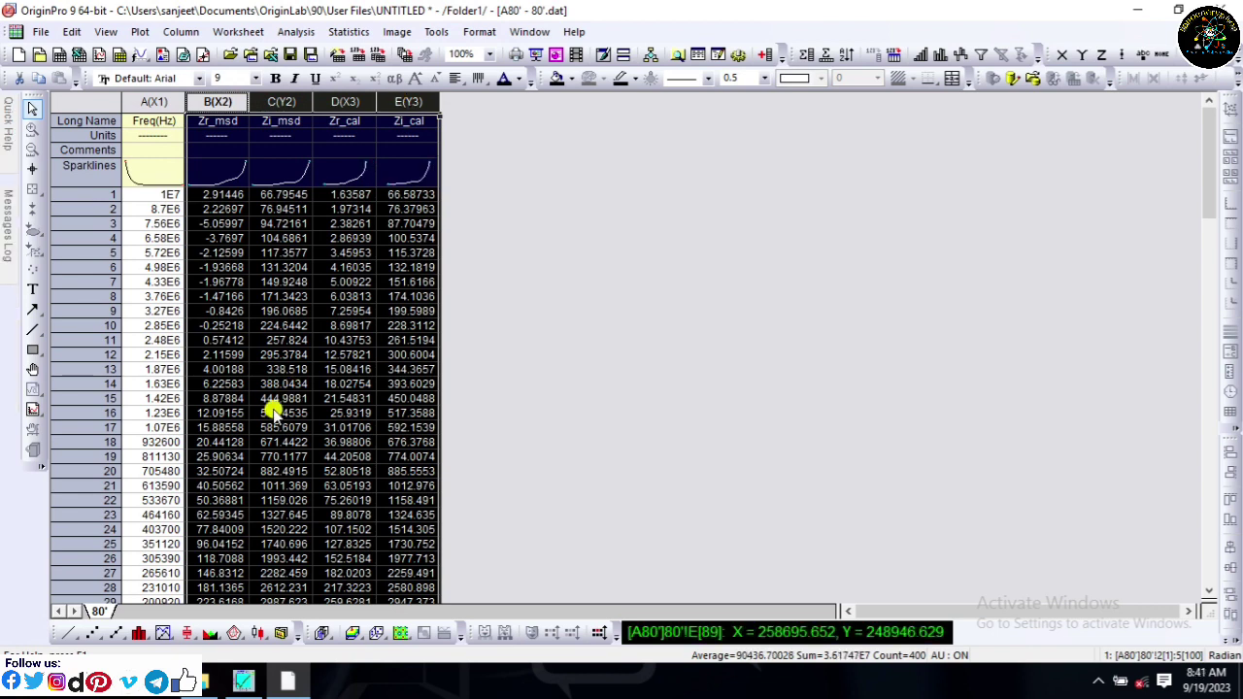
pyautogui.click(109, 636)
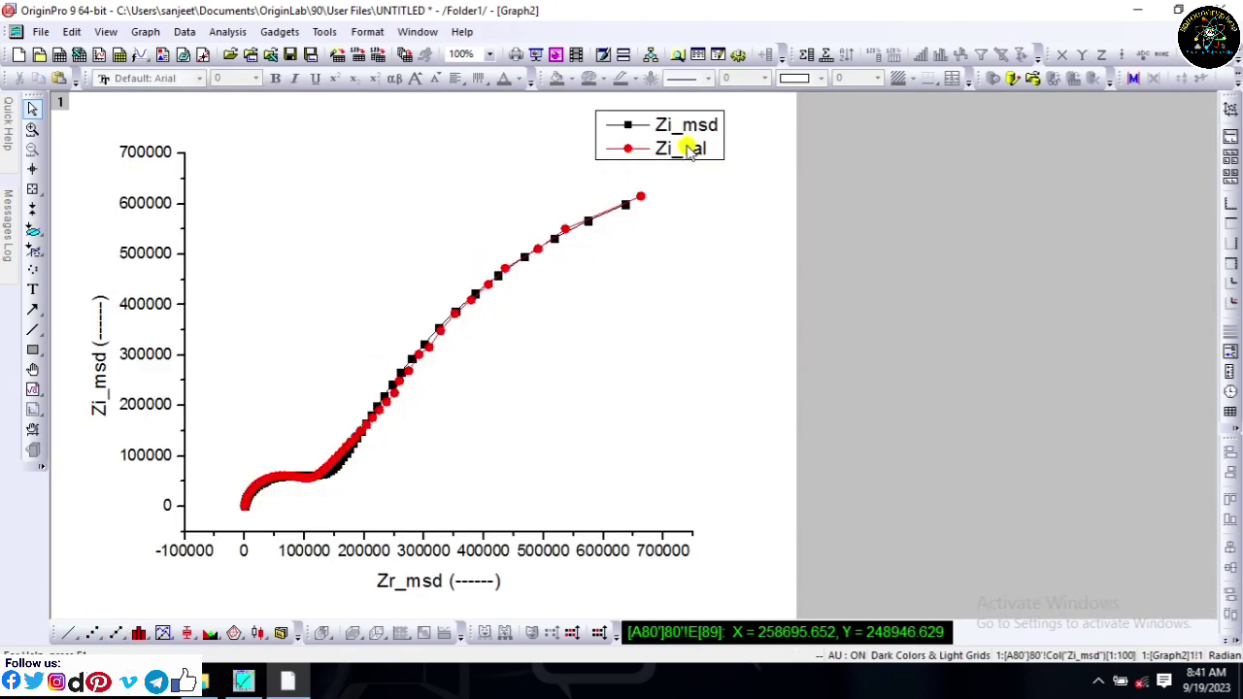
# - Save the project as 80' in the Desktop's Cole-Cole Plot folder
pyautogui.click(289, 54)
pyautogui.click(396, 216)
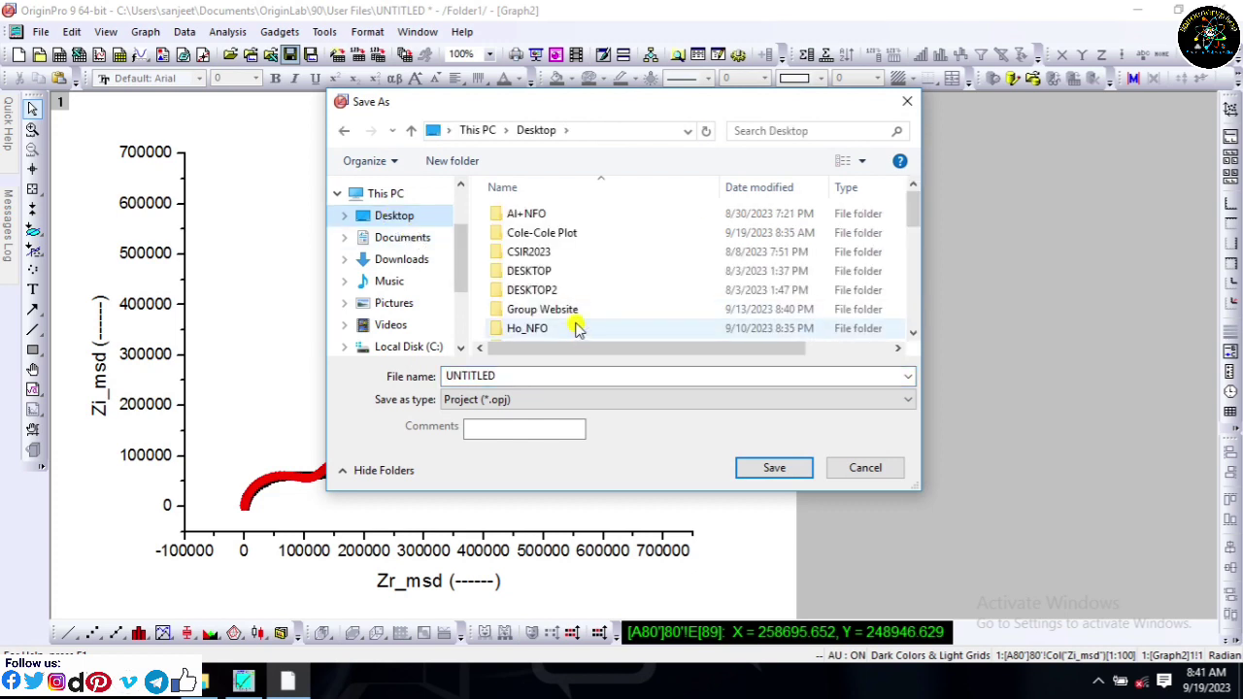
pyautogui.doubleClick(542, 236)
pyautogui.doubleClick(522, 375)
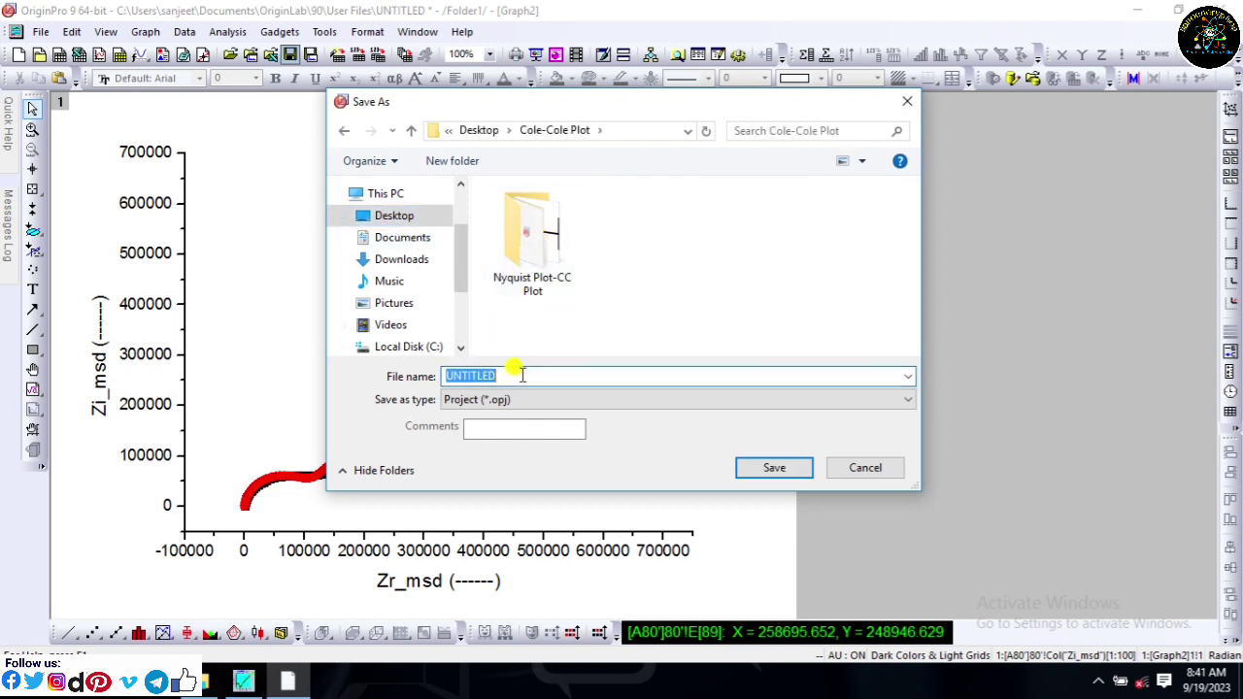
pyautogui.write('80')
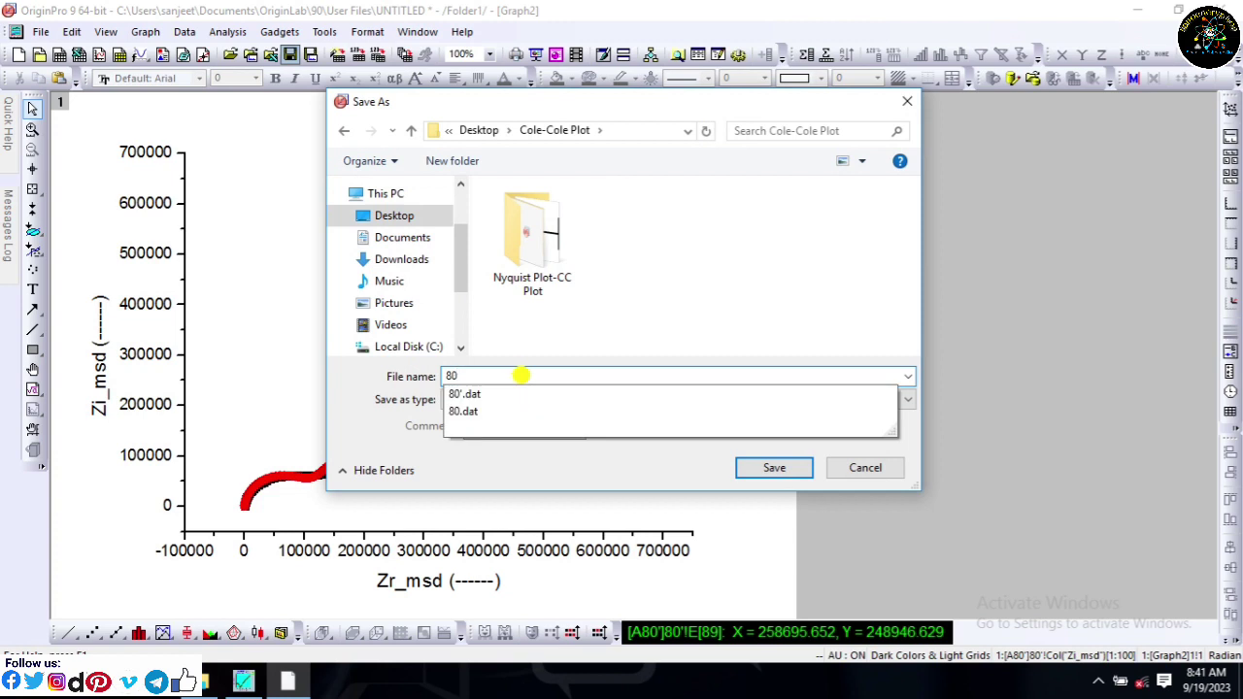
pyautogui.click(521, 393)
pyautogui.click(528, 373)
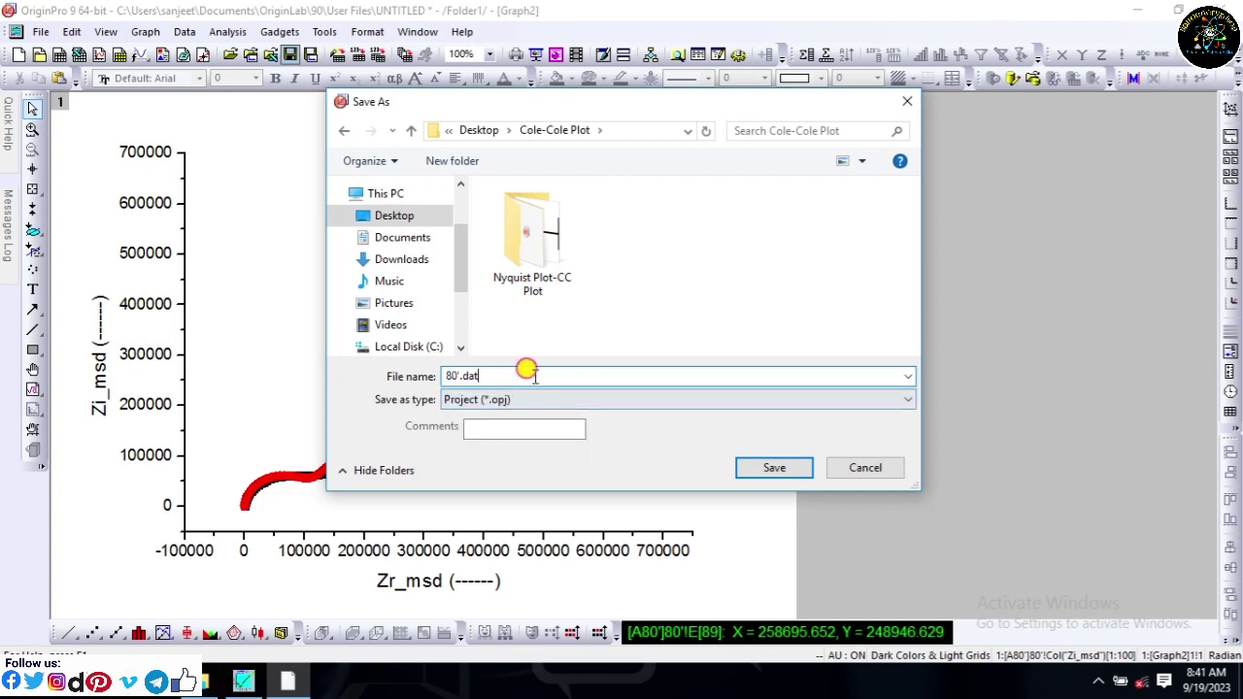
pyautogui.press('BackSpace')
pyautogui.press('BackSpace')
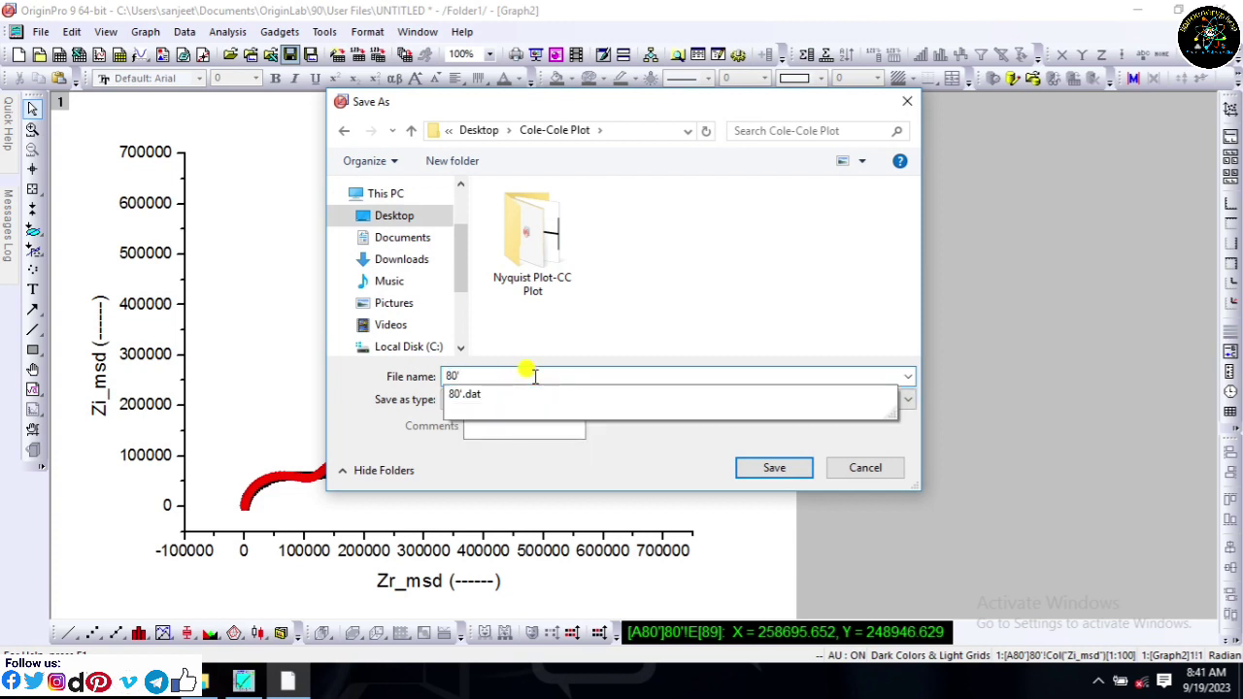
pyautogui.click(696, 281)
pyautogui.click(767, 465)
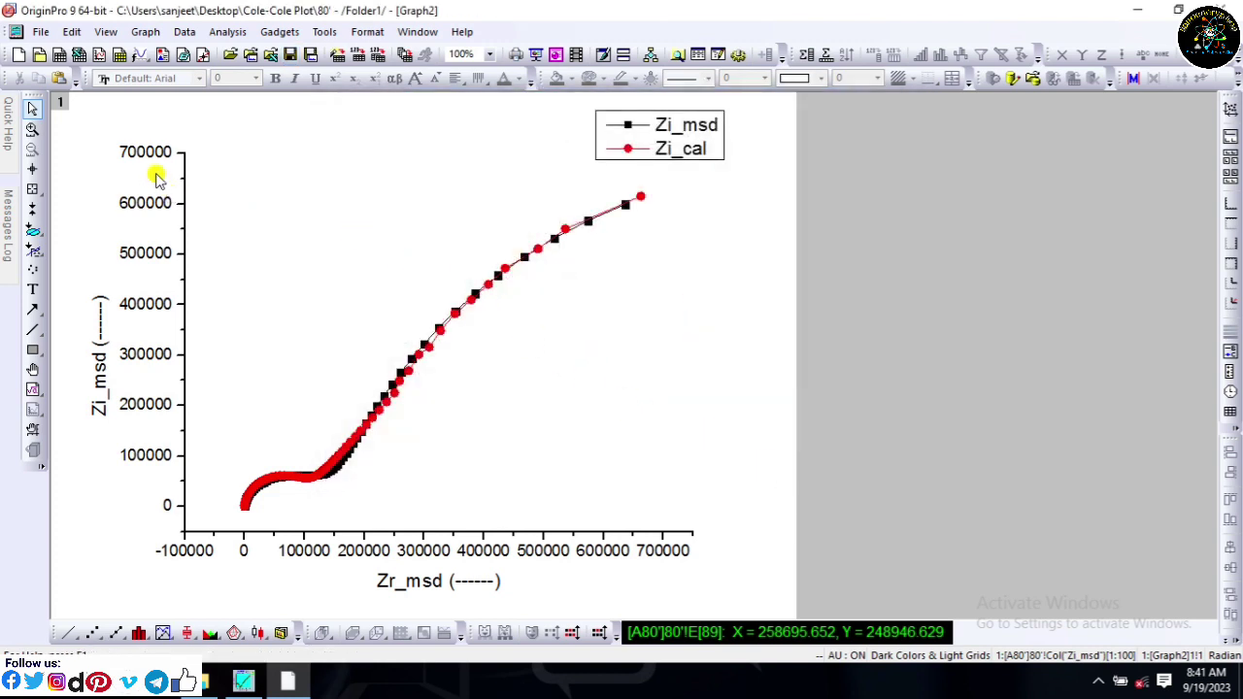
pyautogui.click(40, 31)
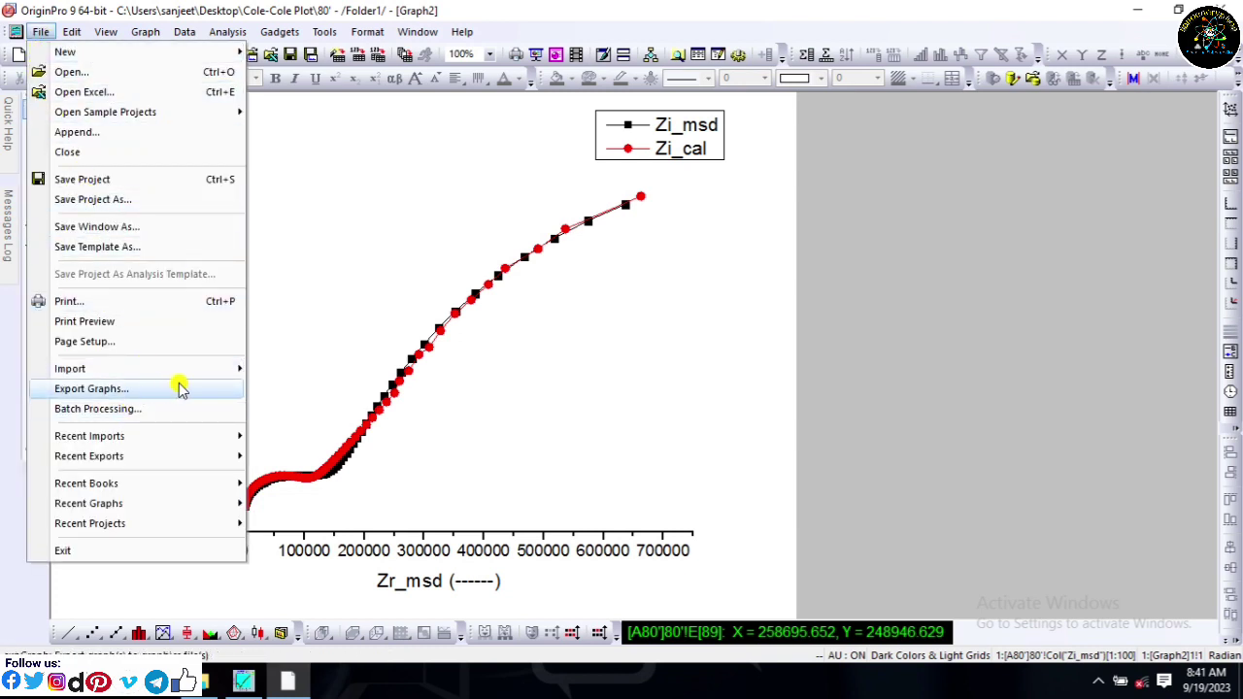
pyautogui.click(356, 283)
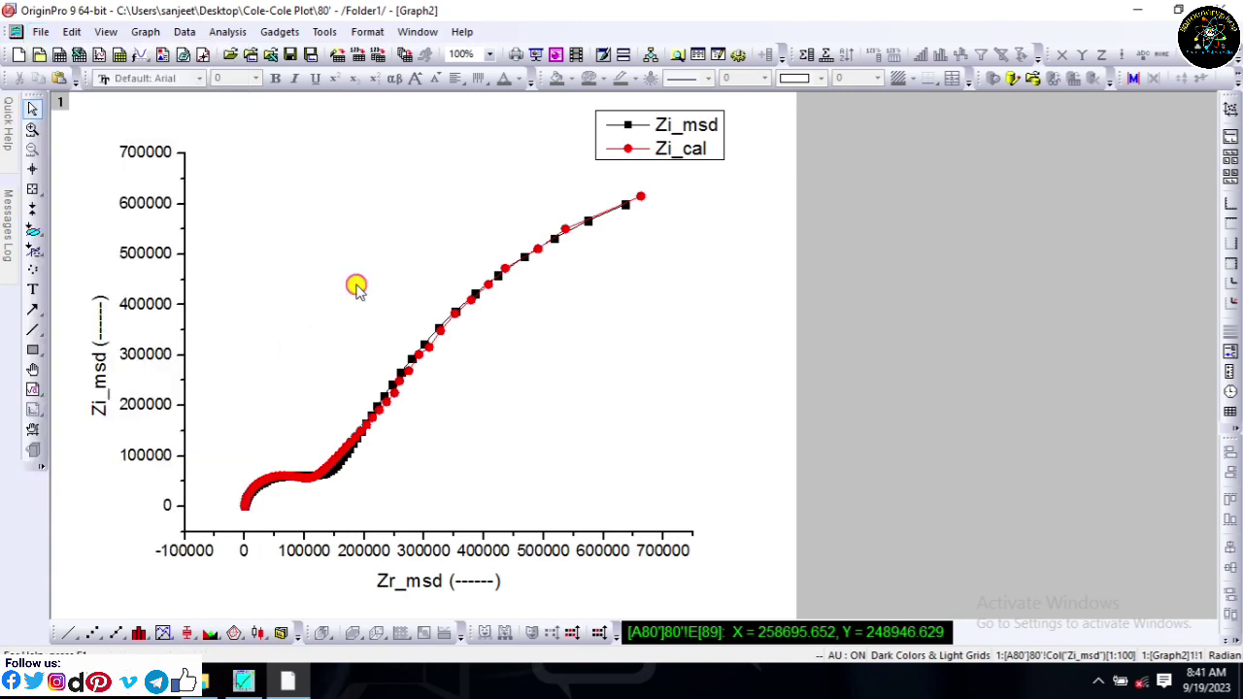
pyautogui.click(785, 233)
pyautogui.click(41, 31)
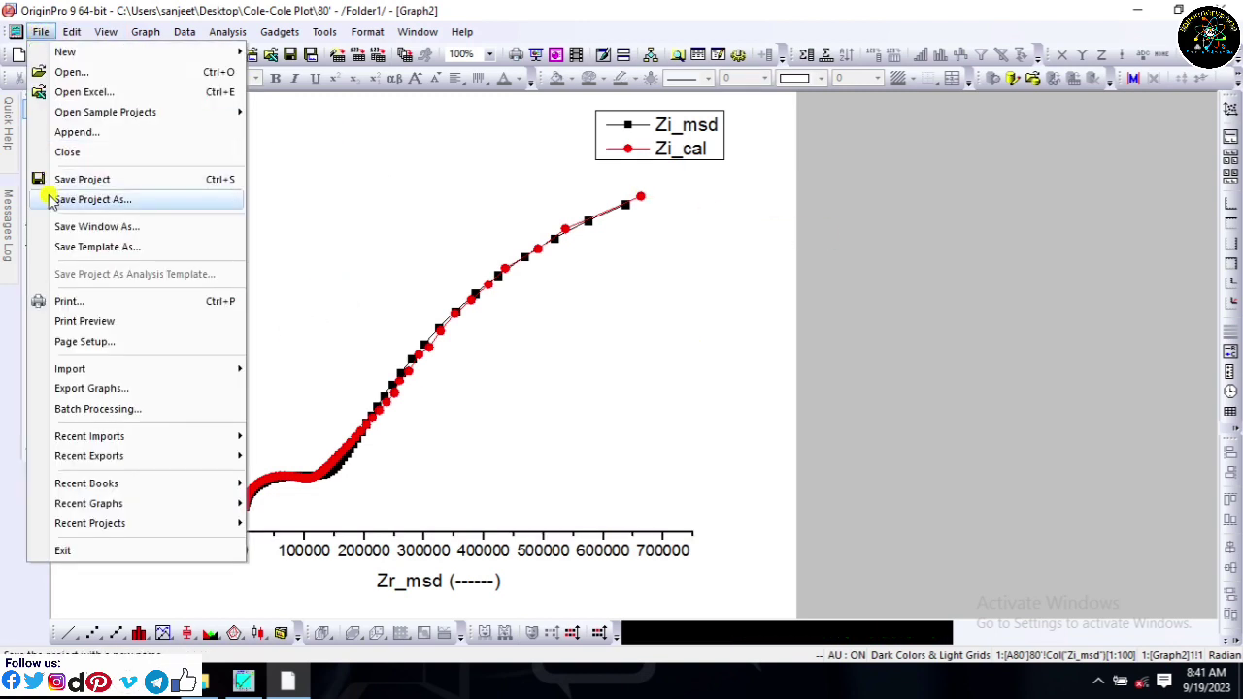
pyautogui.moveTo(82, 372)
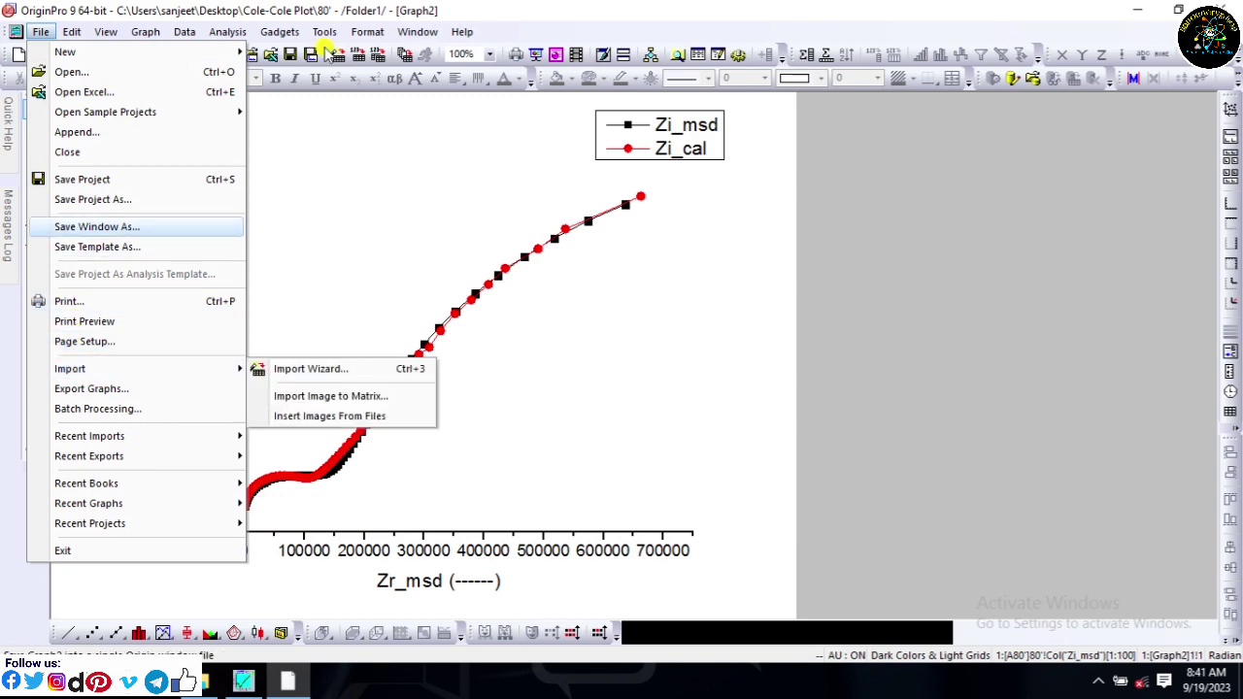
pyautogui.click(550, 375)
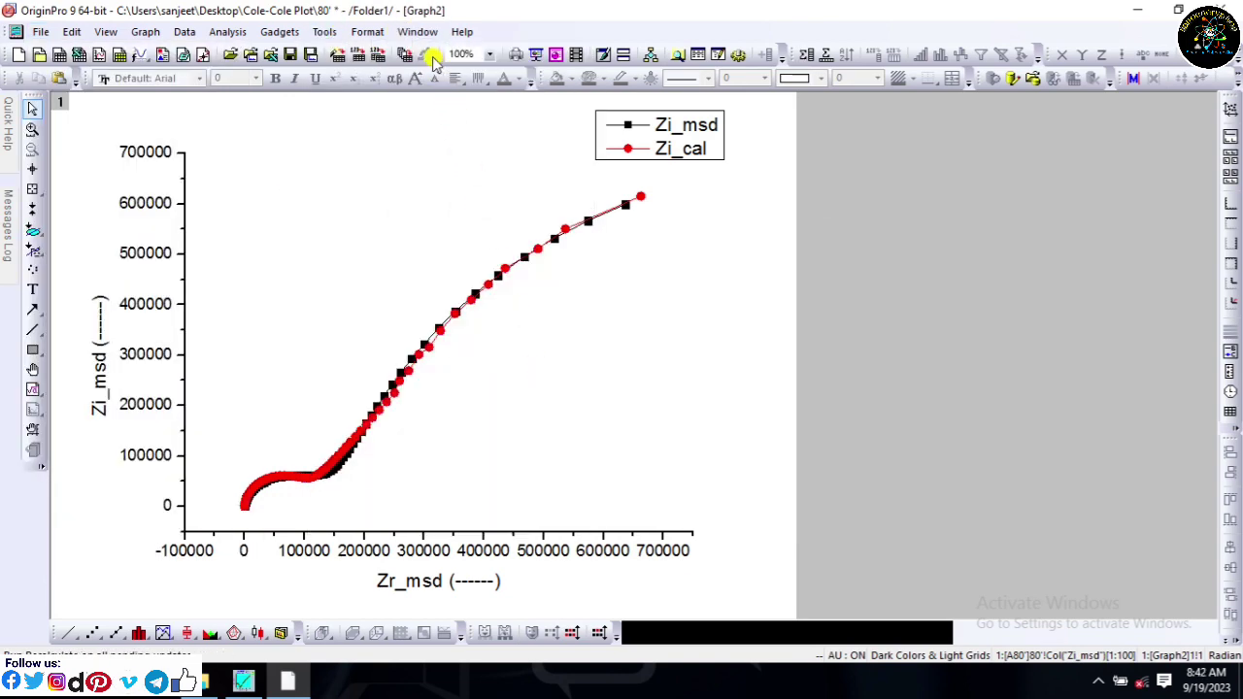
# - Return to the 80' workbook and import the 120' file from the Cole-Cole Plot folder into it as single ASCII
pyautogui.click(417, 31)
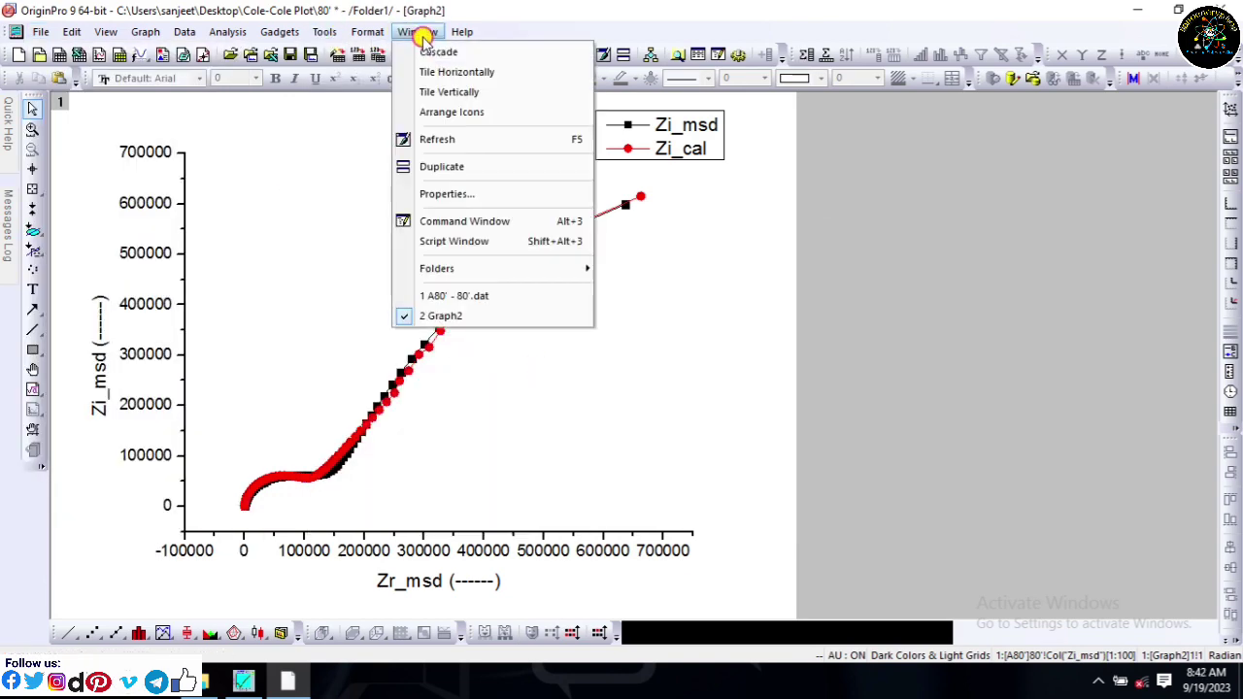
pyautogui.click(456, 297)
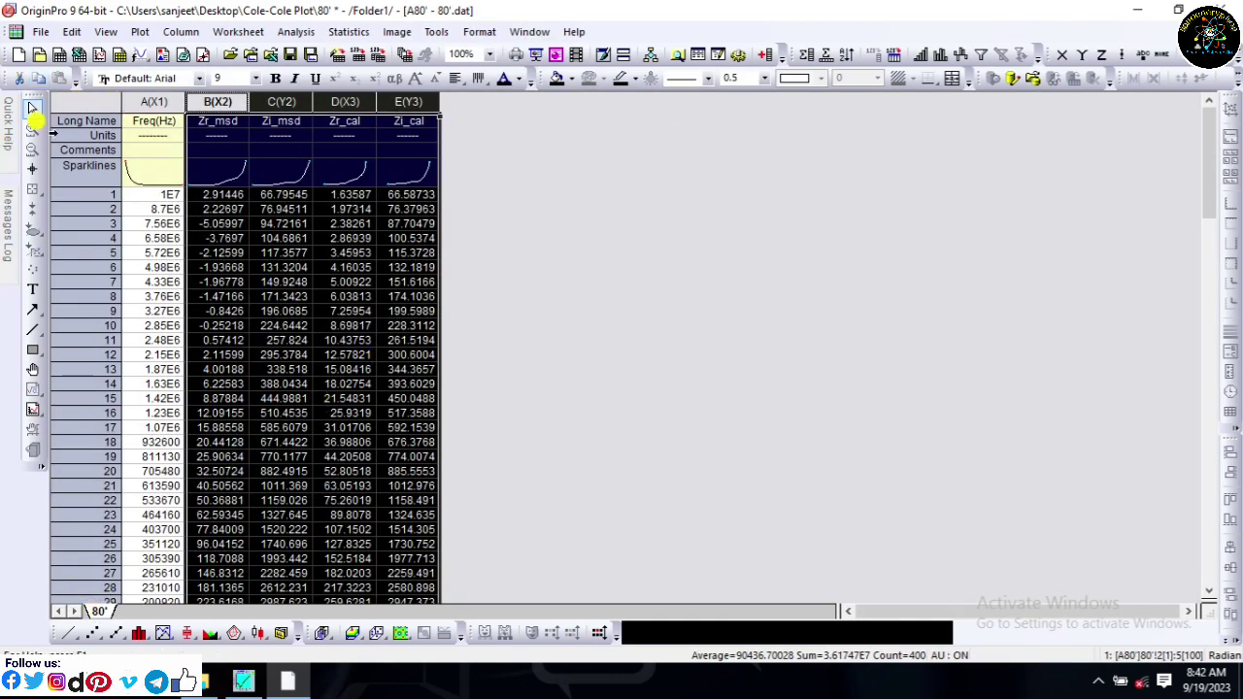
pyautogui.click(41, 31)
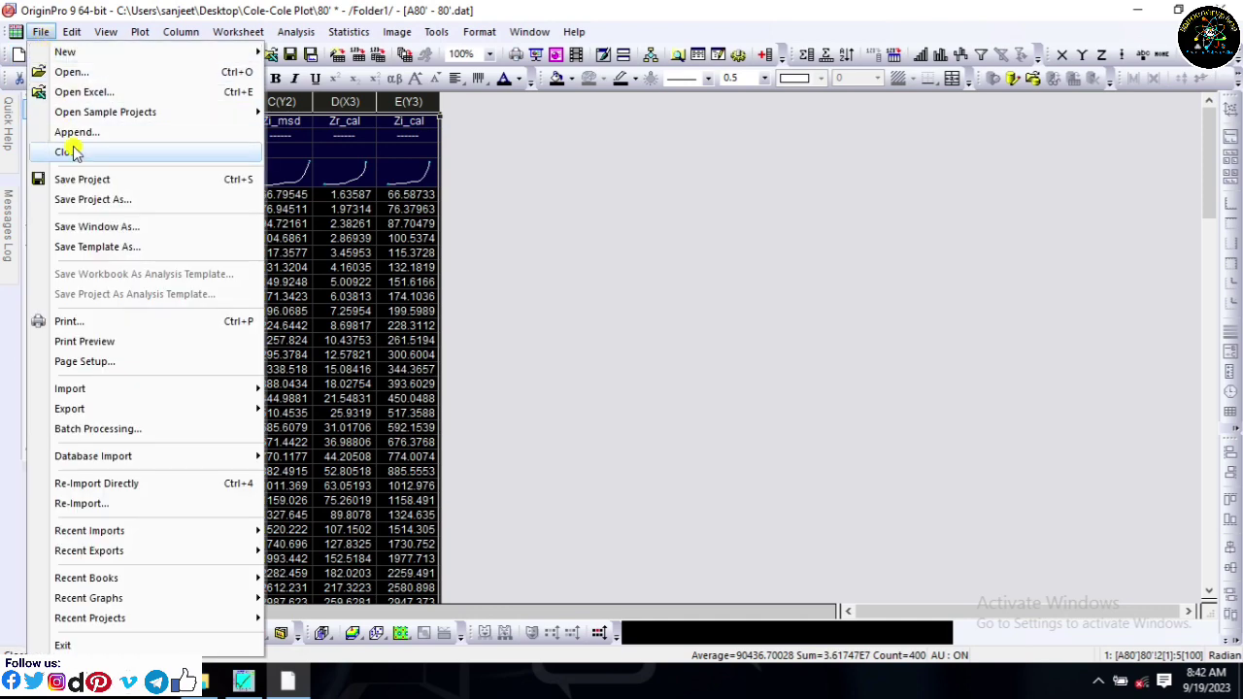
pyautogui.moveTo(103, 391)
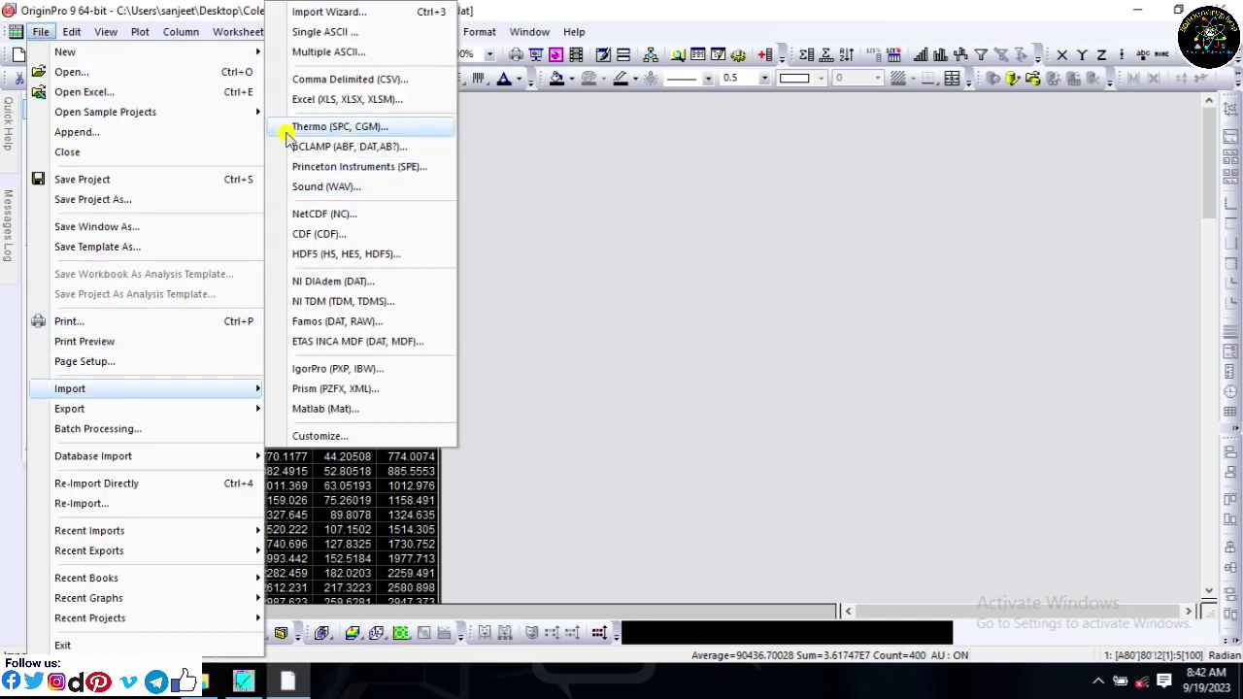
pyautogui.click(311, 32)
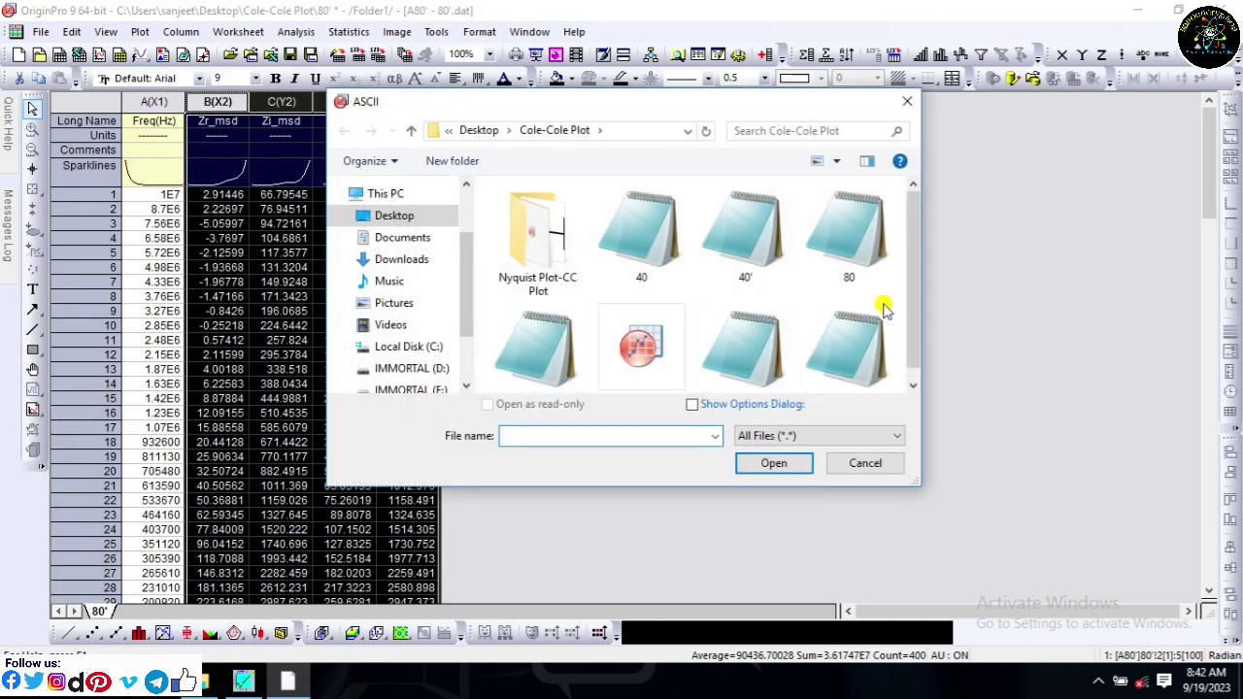
pyautogui.scroll(-2, 913, 257)
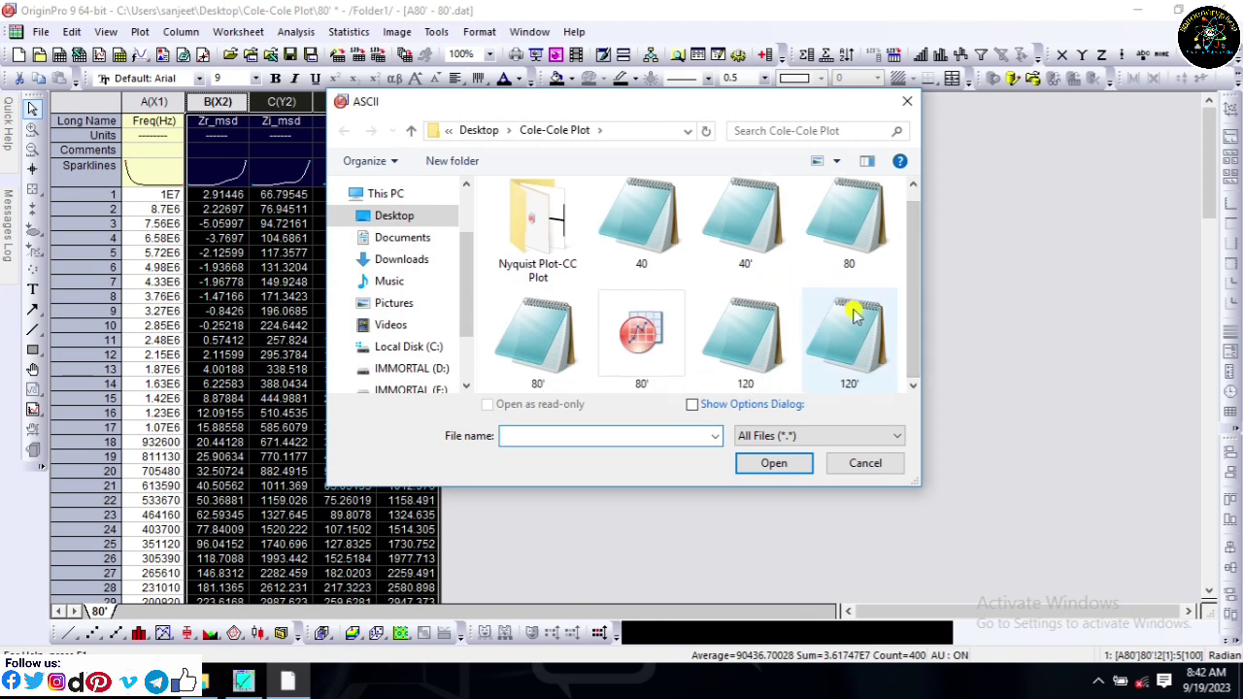
pyautogui.click(863, 347)
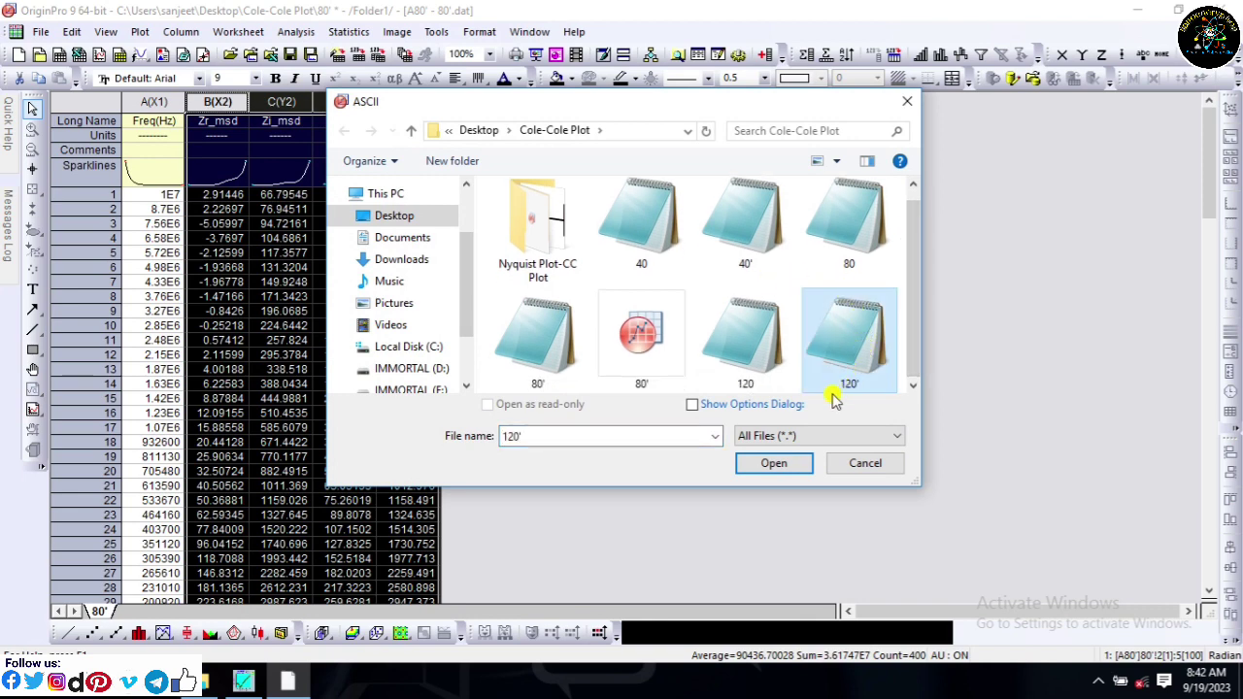
pyautogui.click(792, 463)
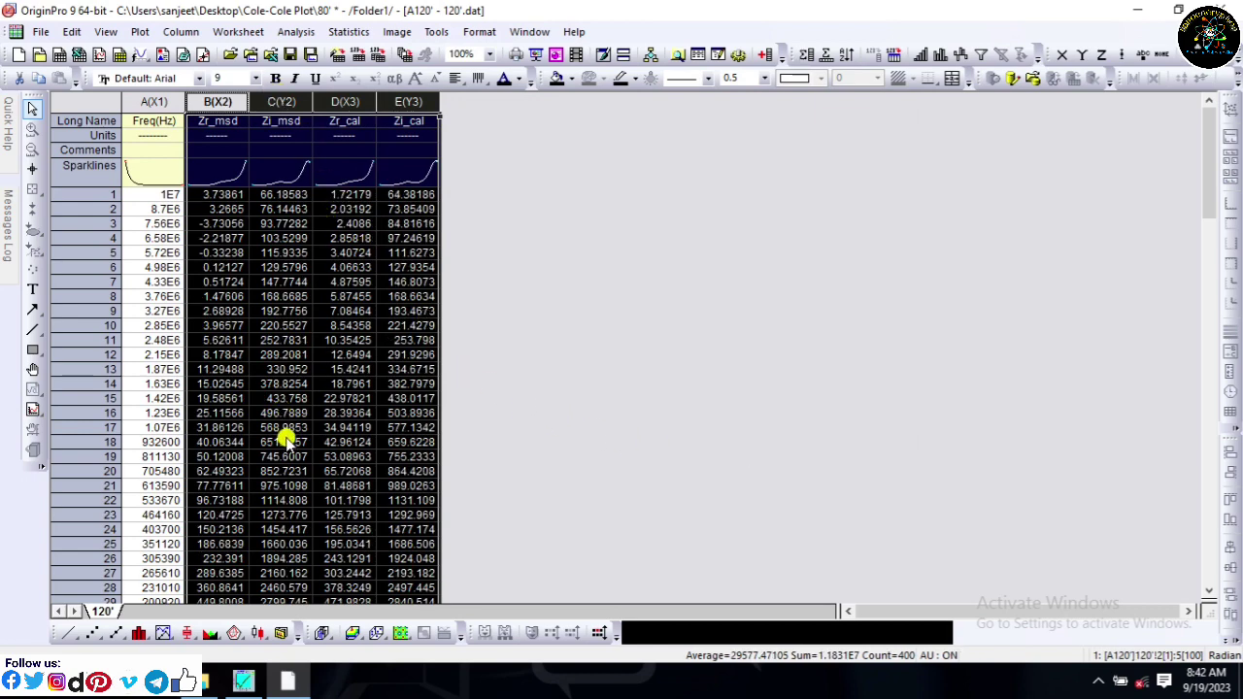
# - Plot the Zr_msd to Zi_cal columns of the 120' worksheet as a line and symbol graph, and move the legend off the page
pyautogui.click(112, 634)
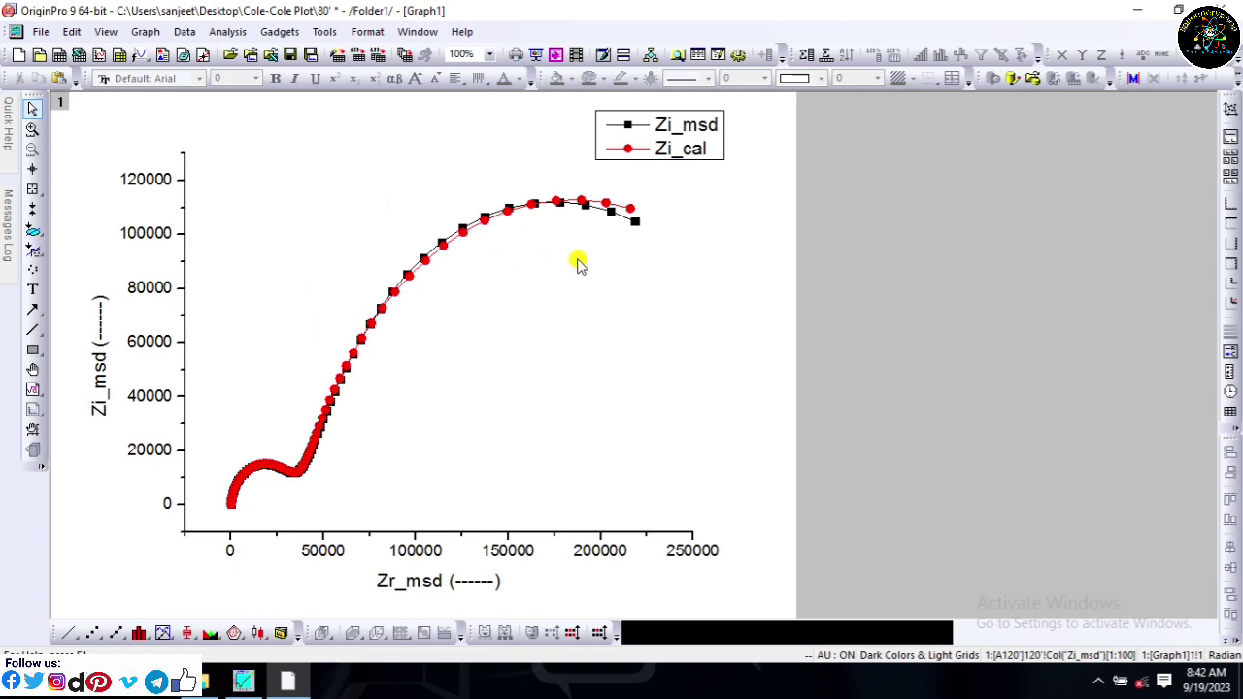
pyautogui.moveTo(699, 125); pyautogui.dragTo(923, 142)
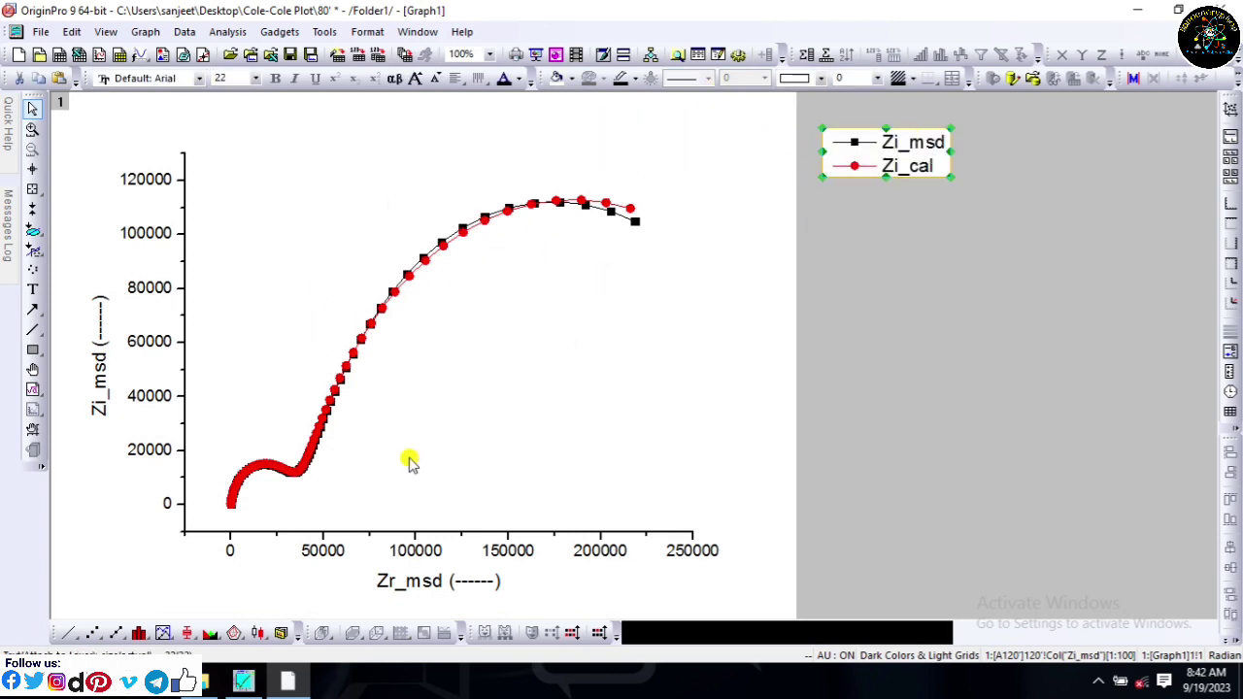
# - Save the project as 120' in the Desktop's Cole-Cole Plot folder
pyautogui.hotkey('ctrl', 's')
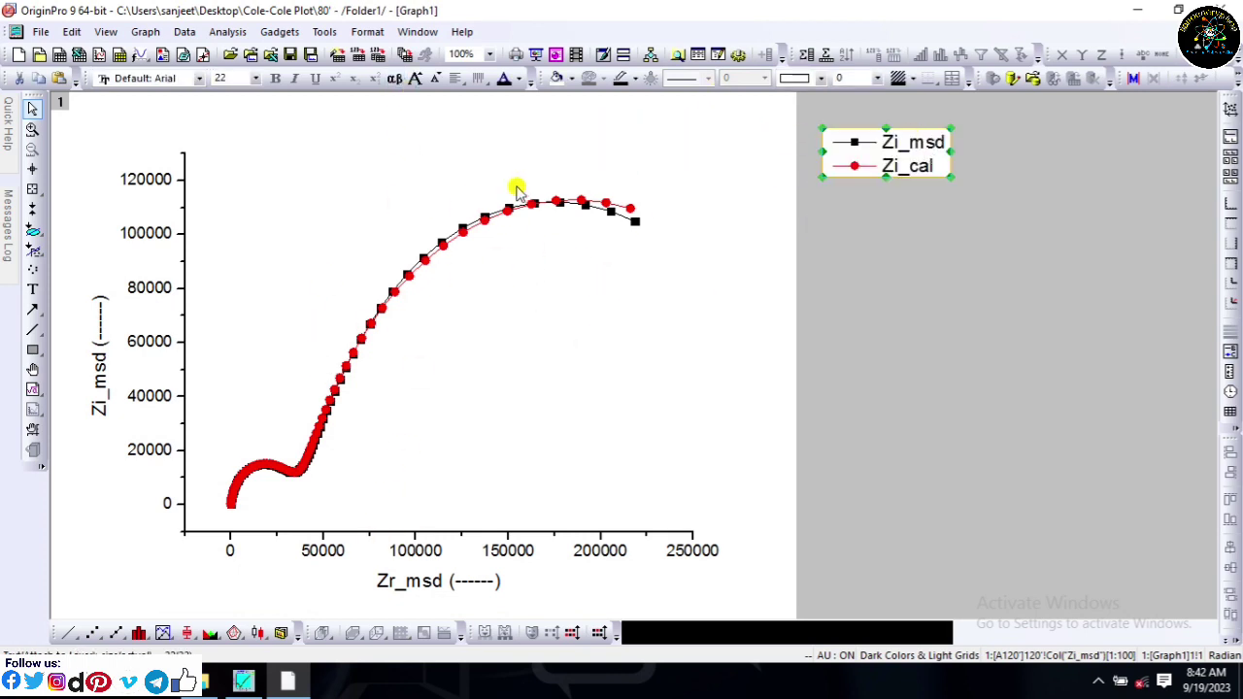
pyautogui.click(37, 32)
pyautogui.click(93, 199)
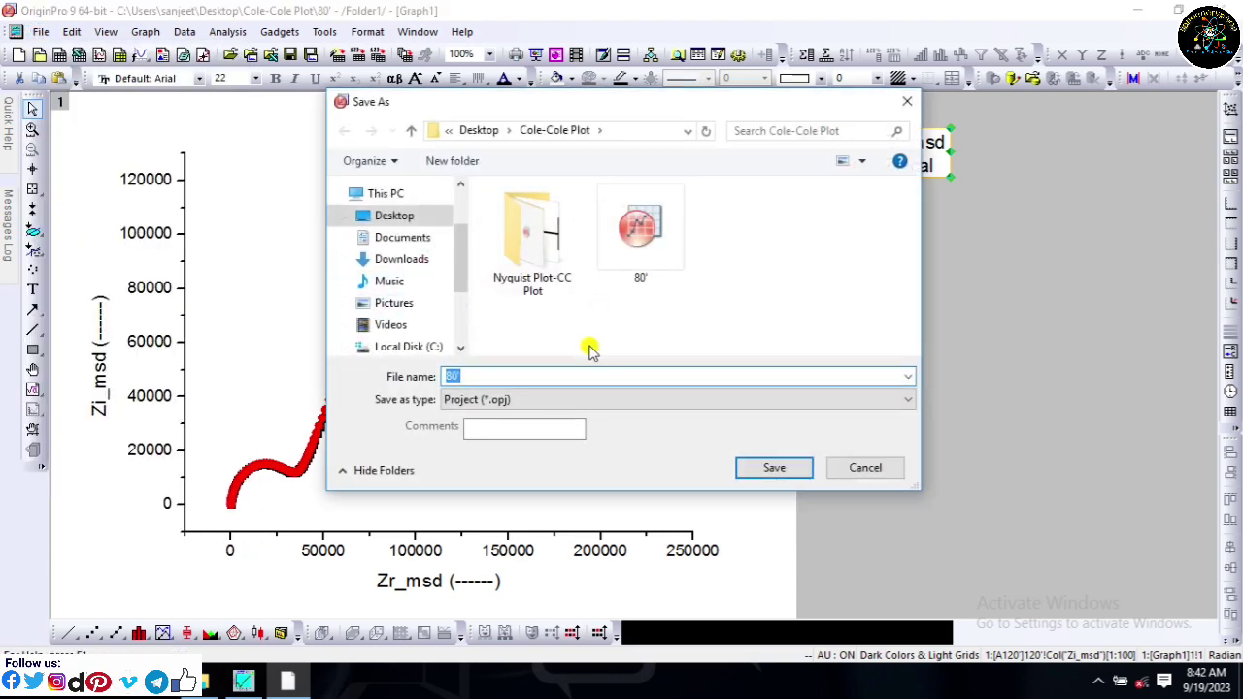
pyautogui.write('1')
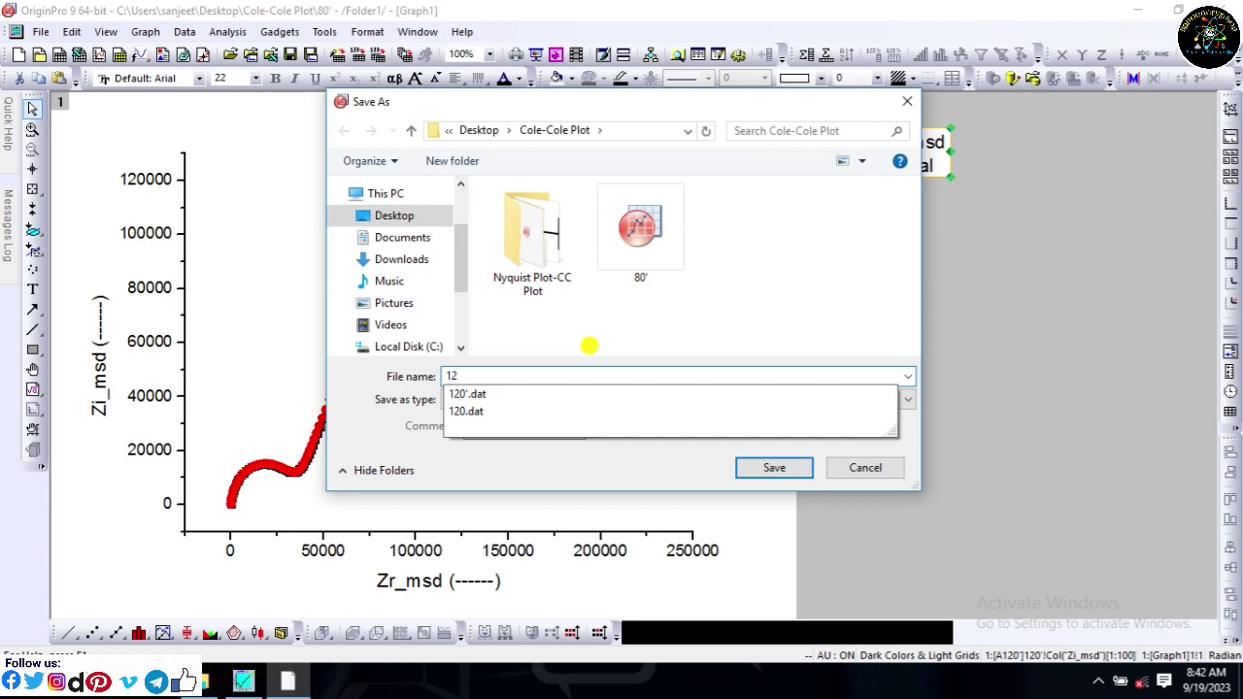
pyautogui.write('2')
pyautogui.click(555, 392)
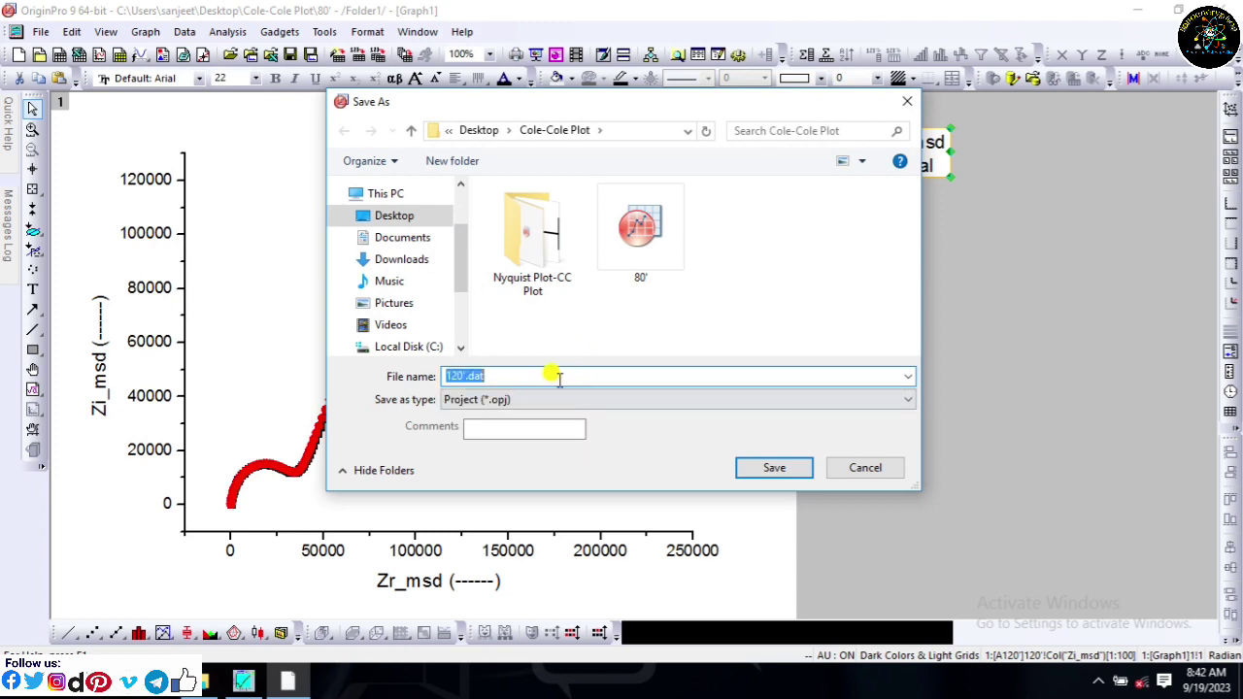
pyautogui.click(554, 375)
pyautogui.press('BackSpace')
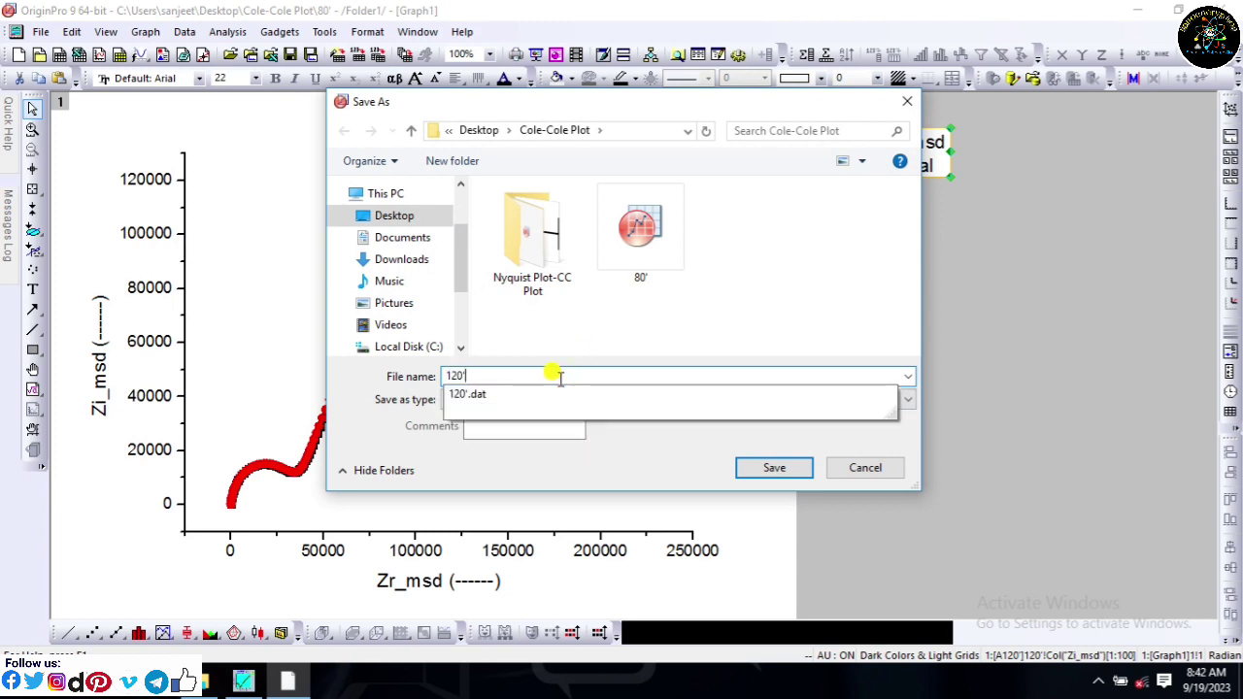
pyautogui.click(669, 342)
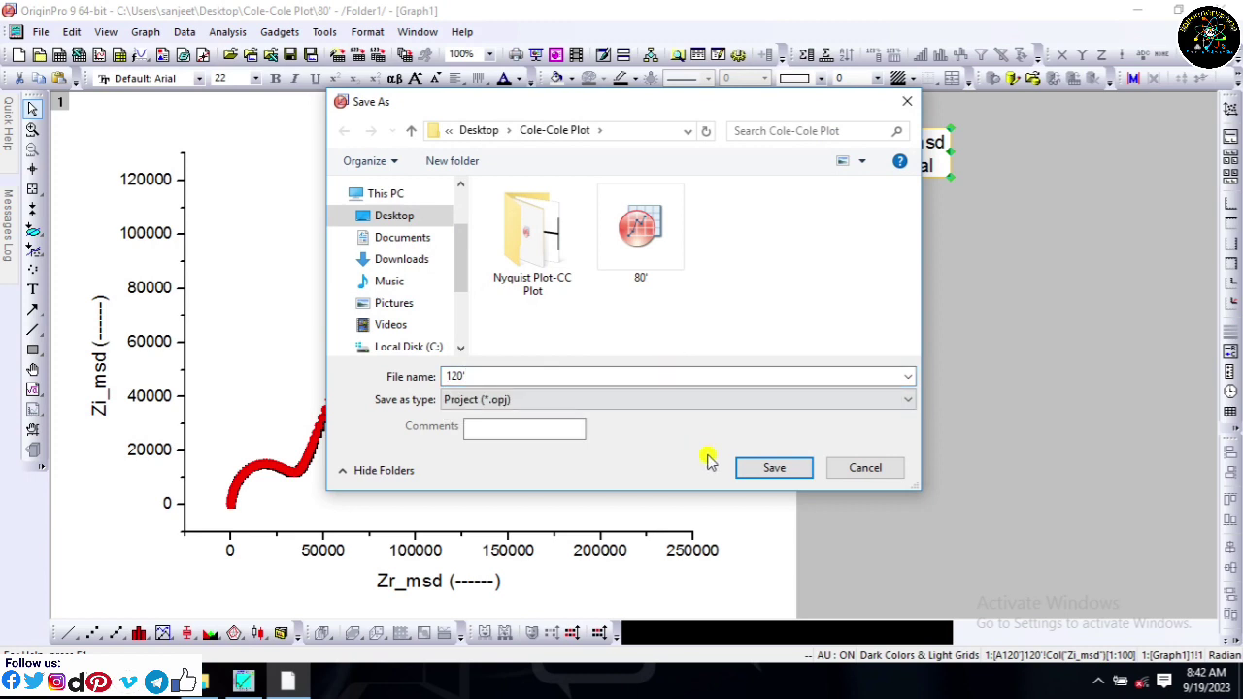
pyautogui.click(777, 468)
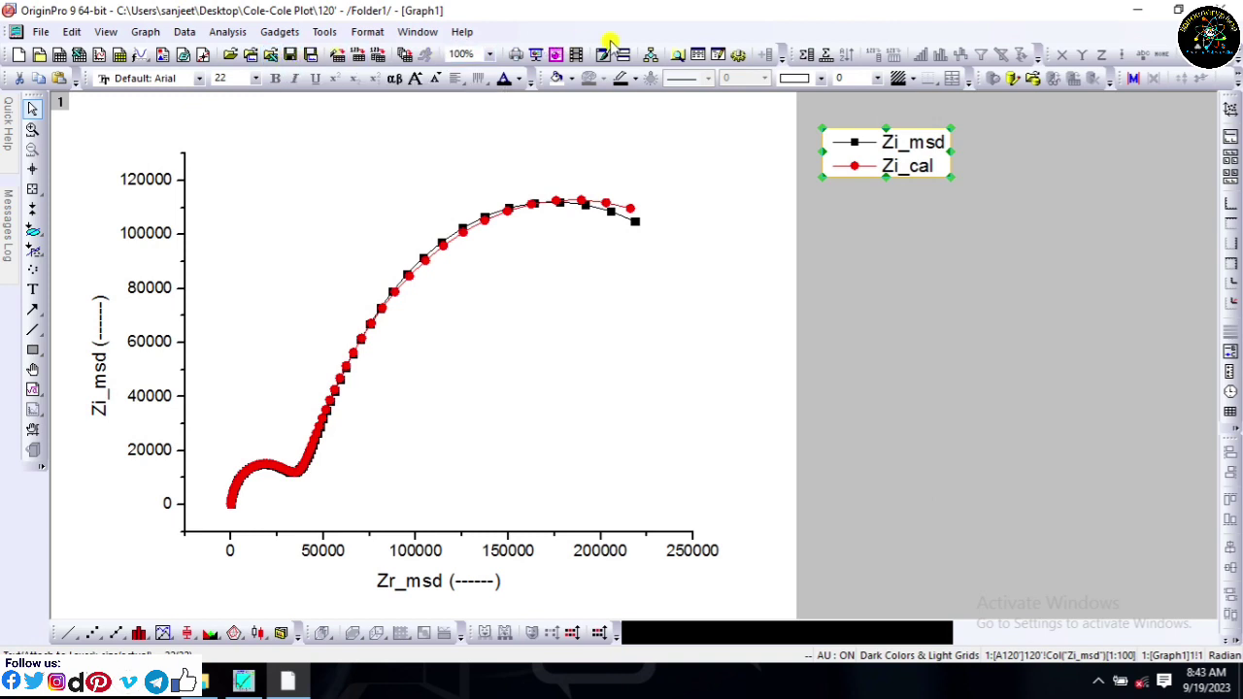
pyautogui.click(290, 56)
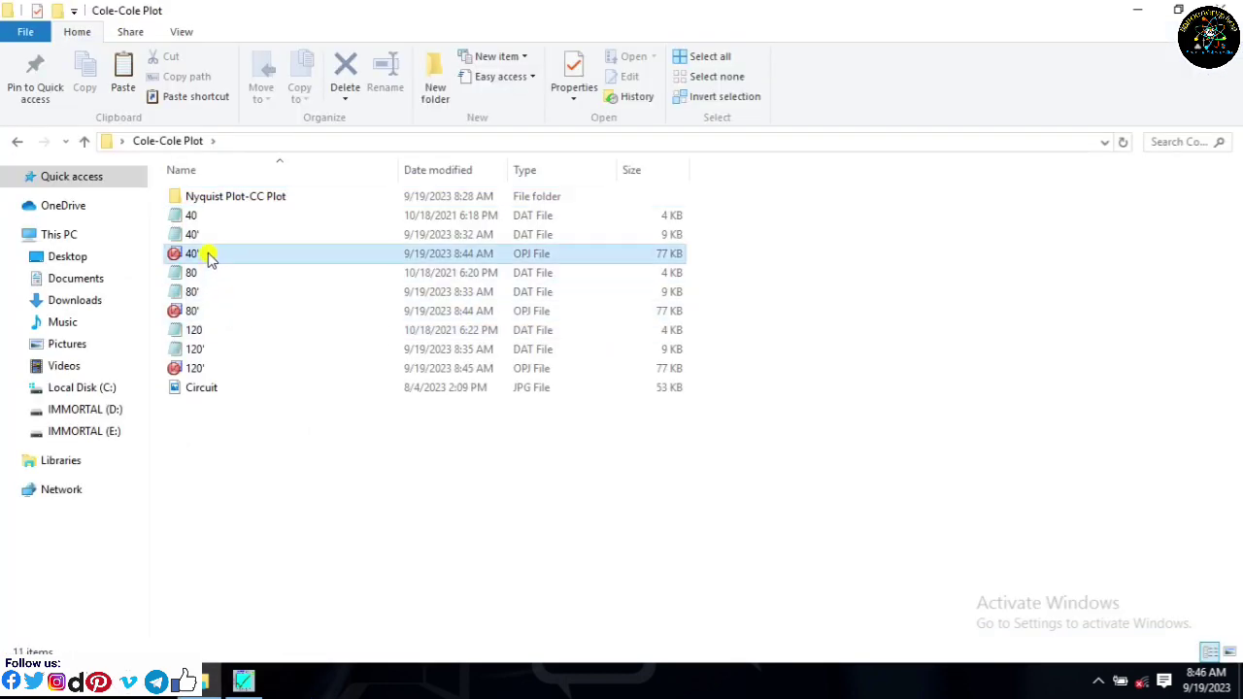
# - Open the 40' project from the Cole-Cole Plot folder, dismiss the startup dialogs and show its 40.dat workbook
pyautogui.doubleClick(209, 254)
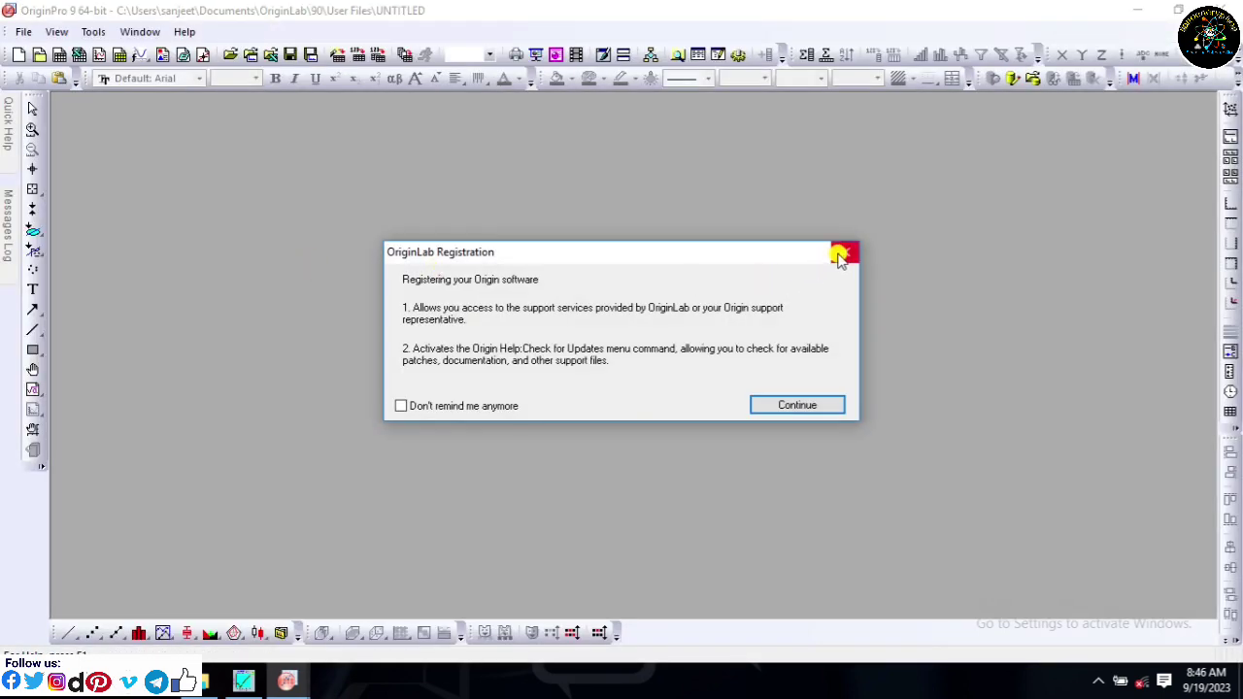
pyautogui.click(843, 252)
pyautogui.click(828, 258)
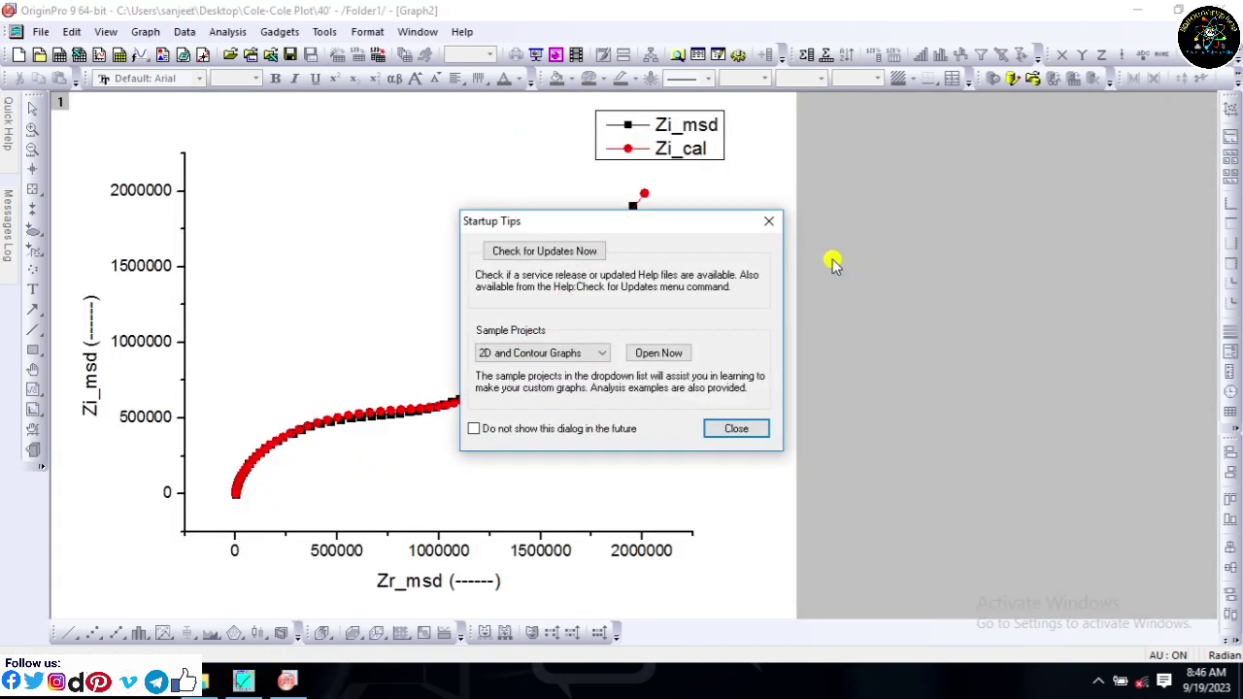
pyautogui.click(769, 222)
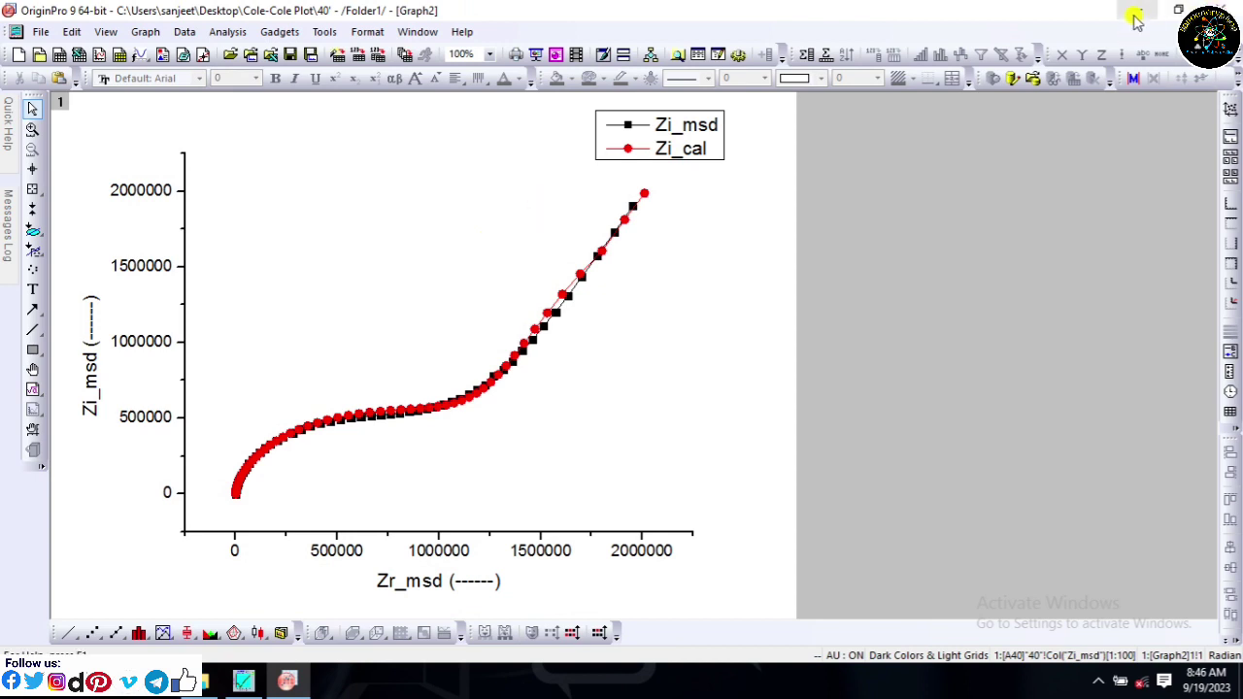
pyautogui.click(415, 31)
pyautogui.click(454, 297)
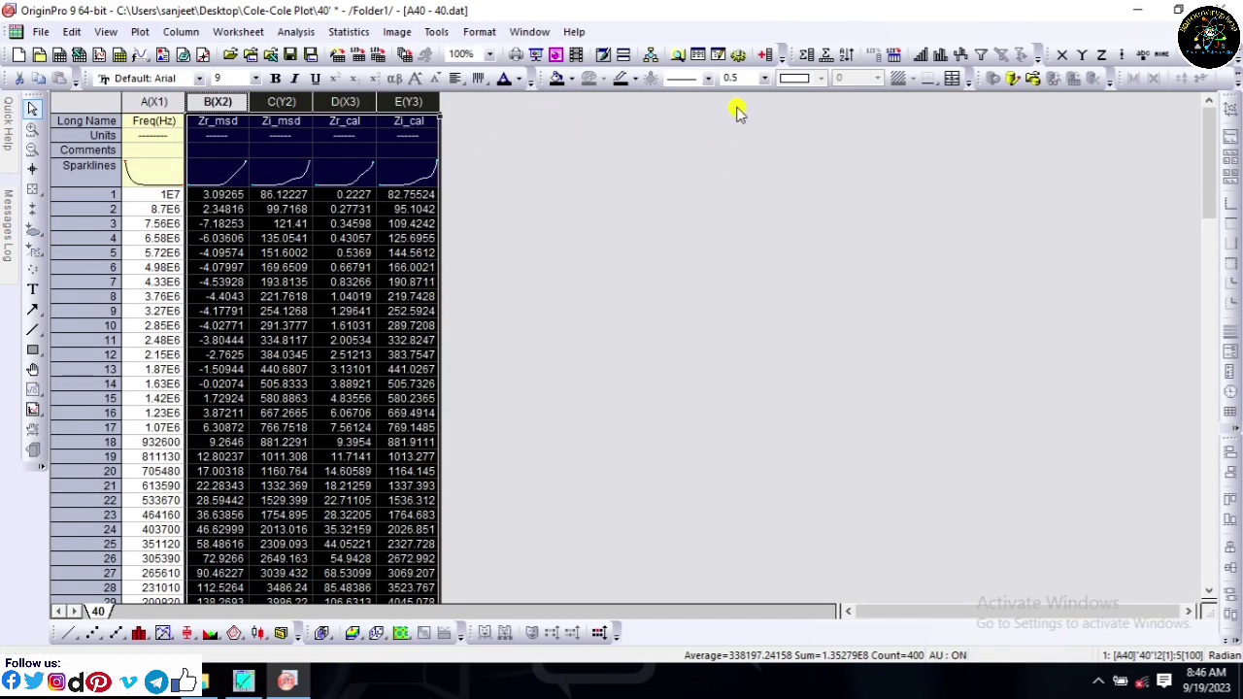
# - Clear the column selection and add four empty columns, F to I, to the end of the 40 worksheet
pyautogui.click(733, 158)
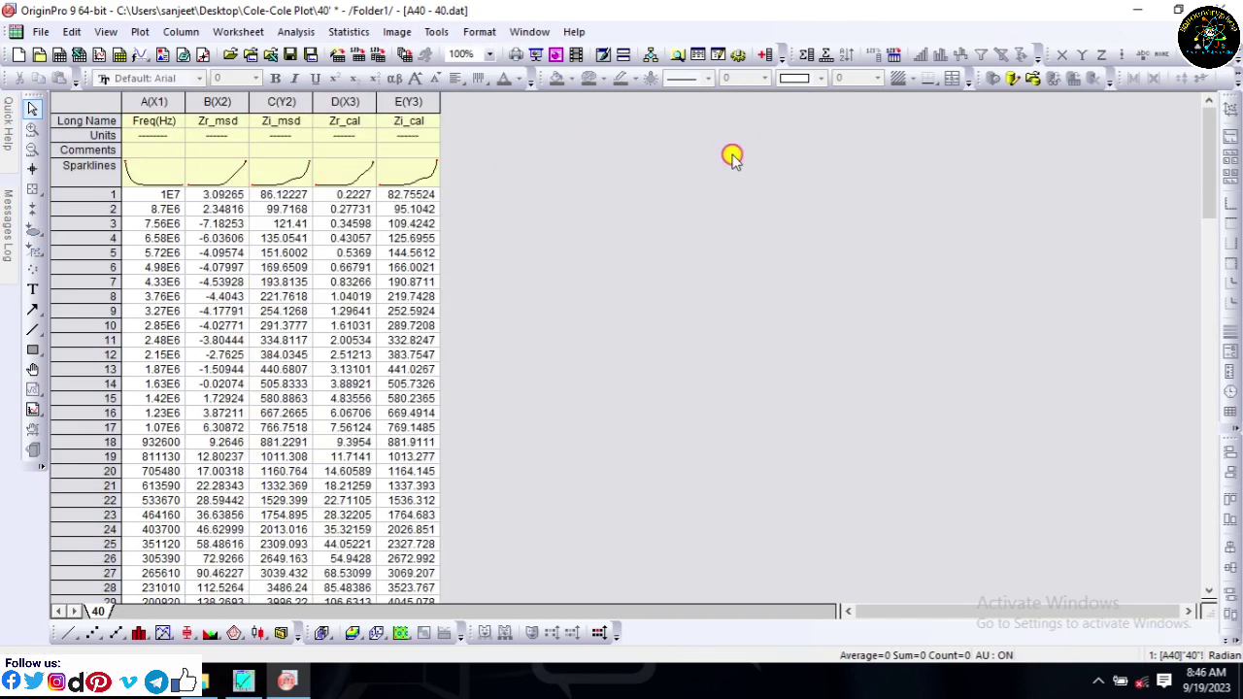
pyautogui.click(767, 56)
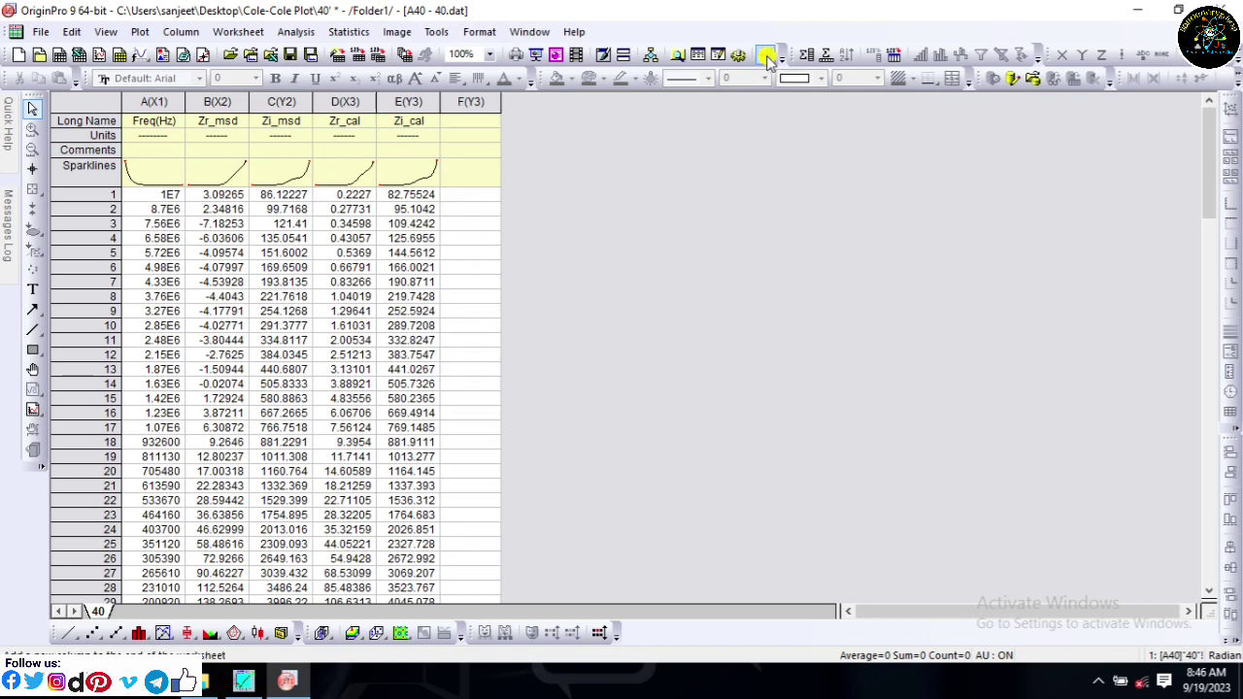
pyautogui.click(766, 56)
pyautogui.click(766, 56)
pyautogui.click(767, 57)
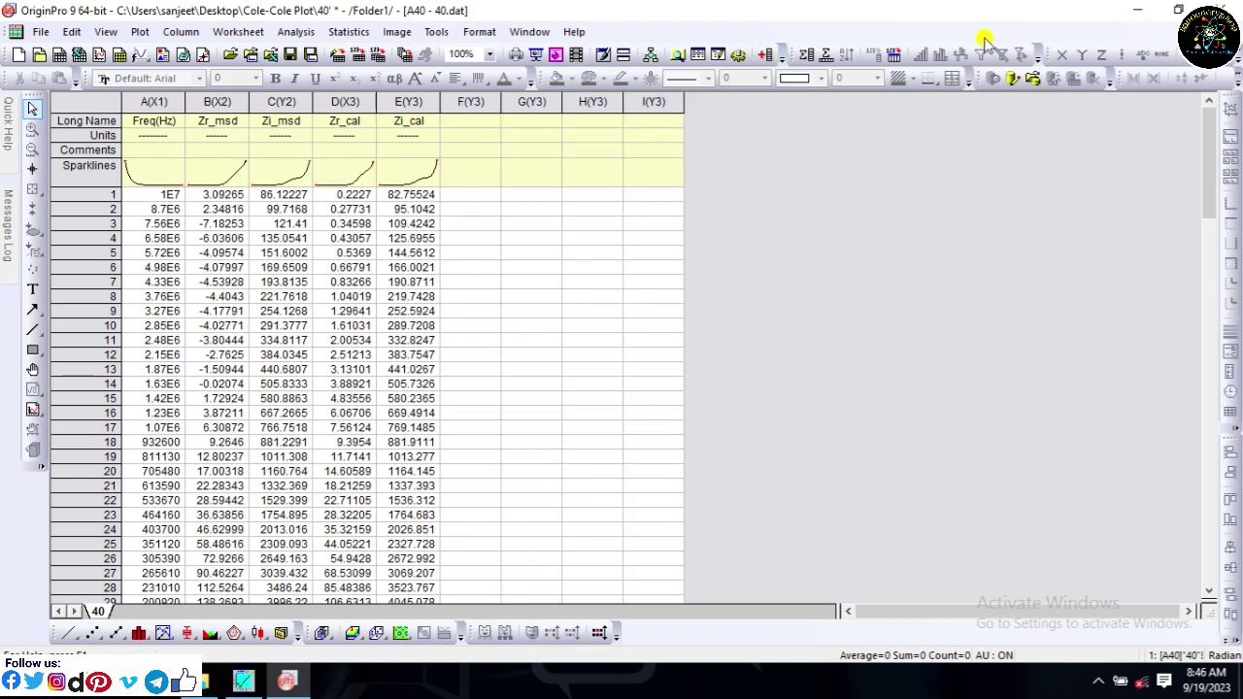
# - Open the 80' project from the Cole-Cole Plot folder, dismiss the startup dialogs and show its 80.dat workbook
pyautogui.click(1136, 9)
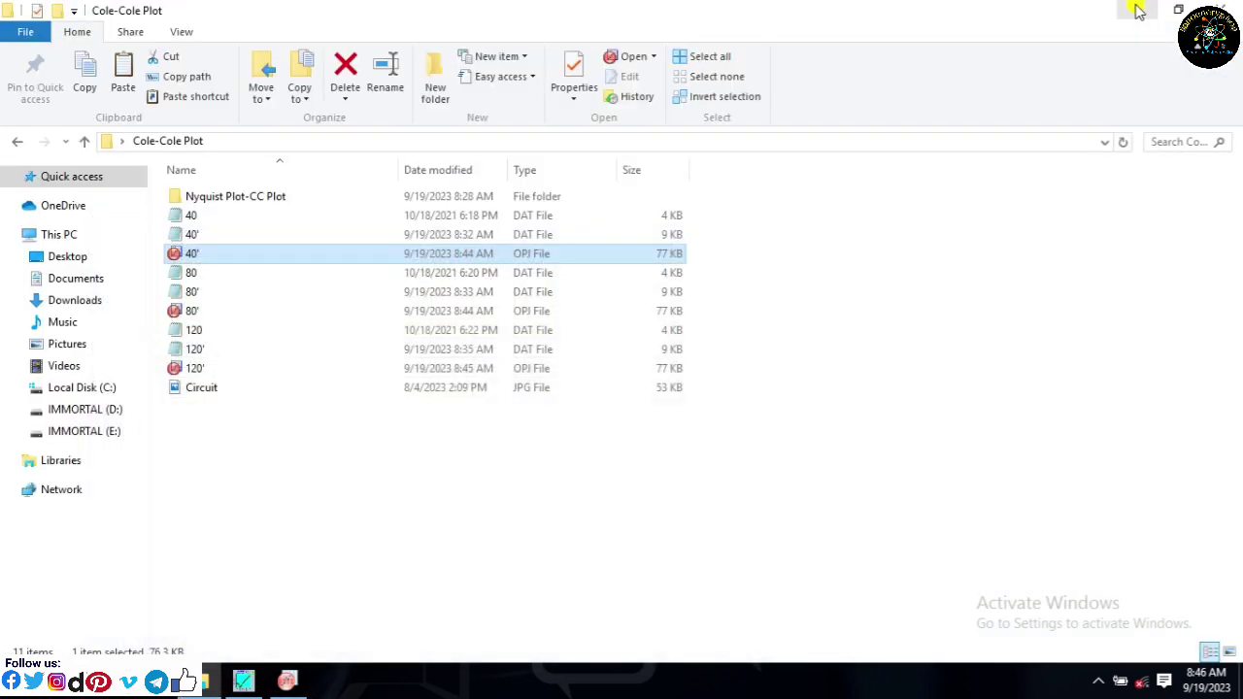
pyautogui.doubleClick(214, 319)
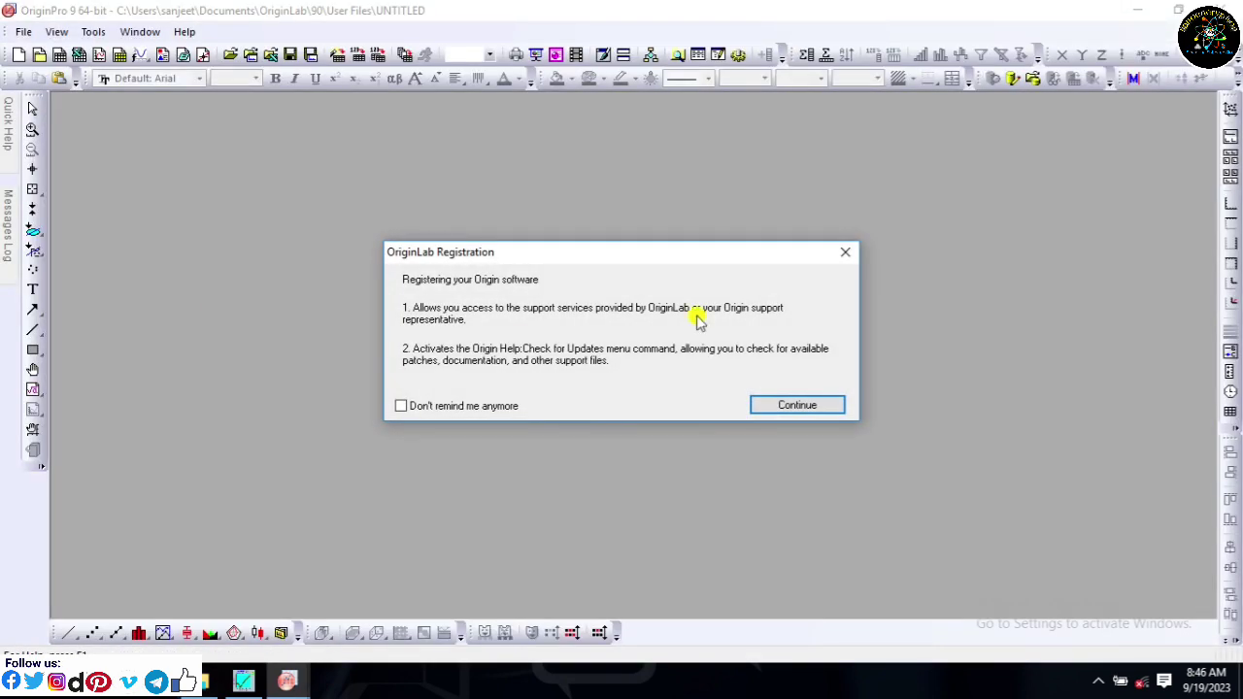
pyautogui.click(845, 252)
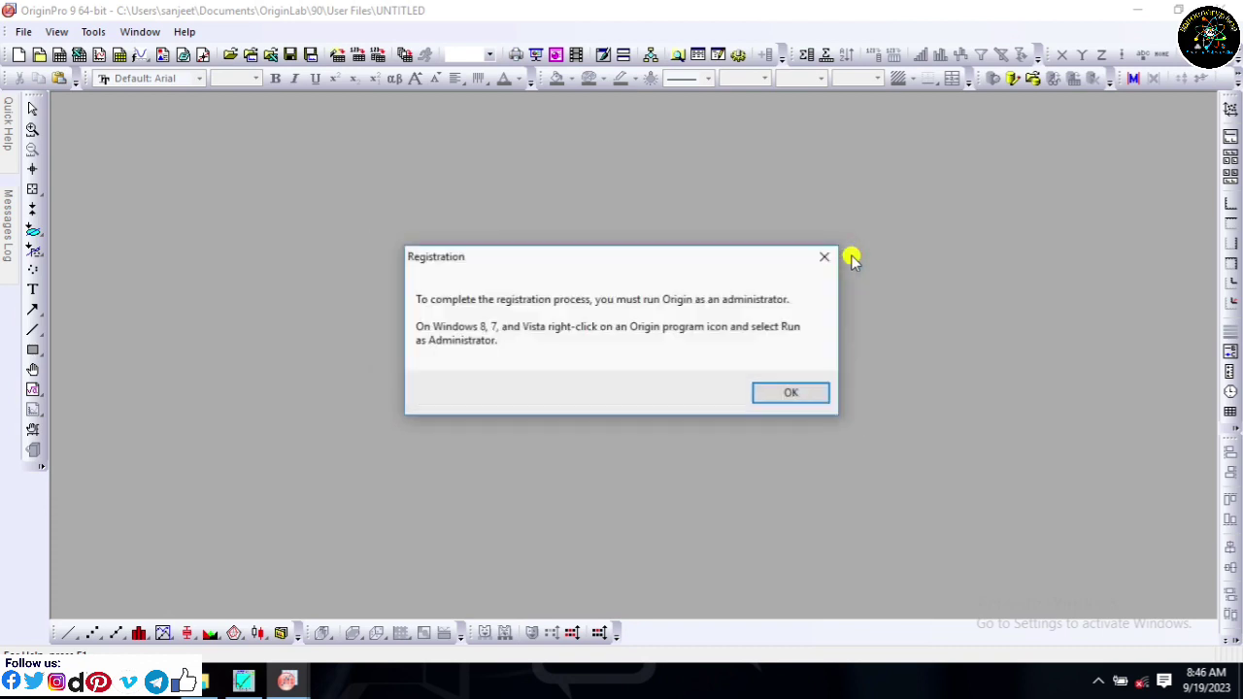
pyautogui.click(826, 256)
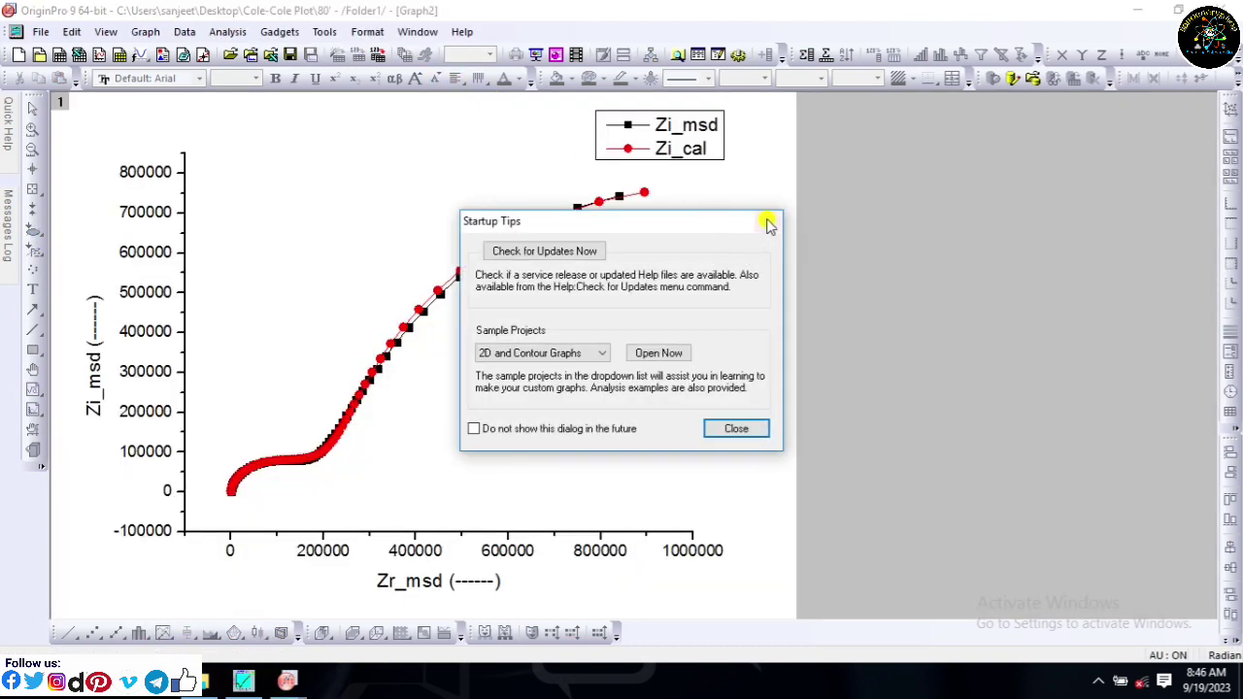
pyautogui.click(766, 223)
pyautogui.click(412, 32)
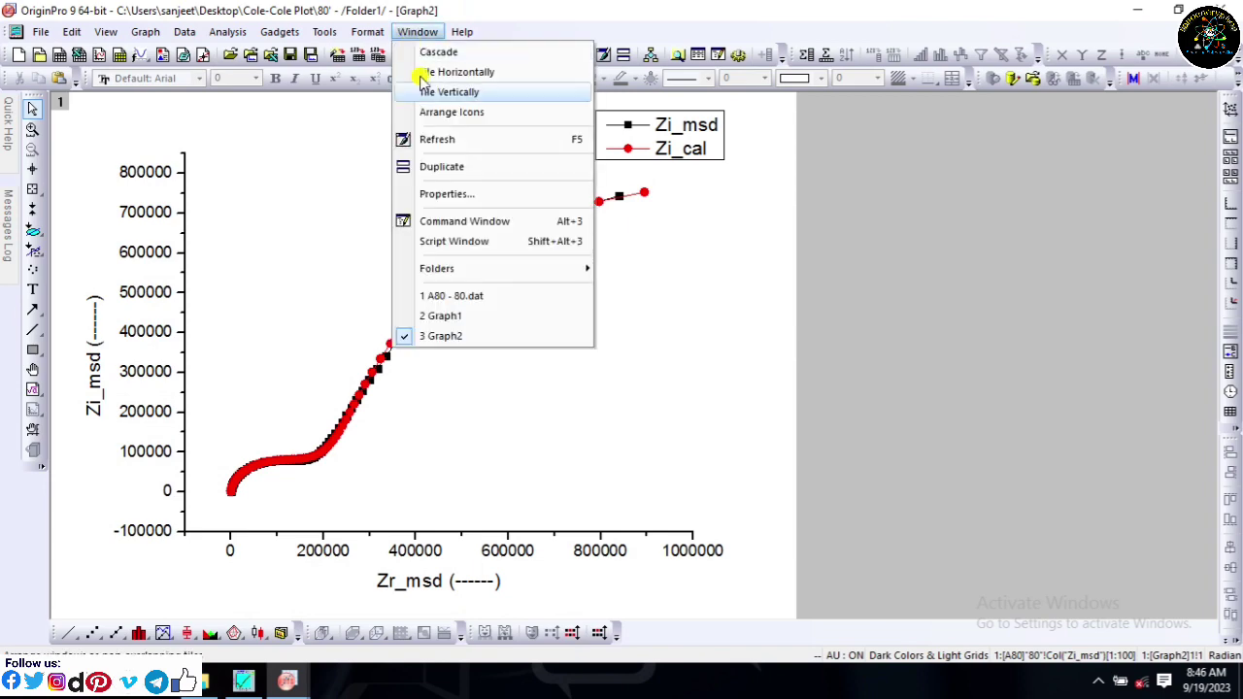
pyautogui.click(470, 296)
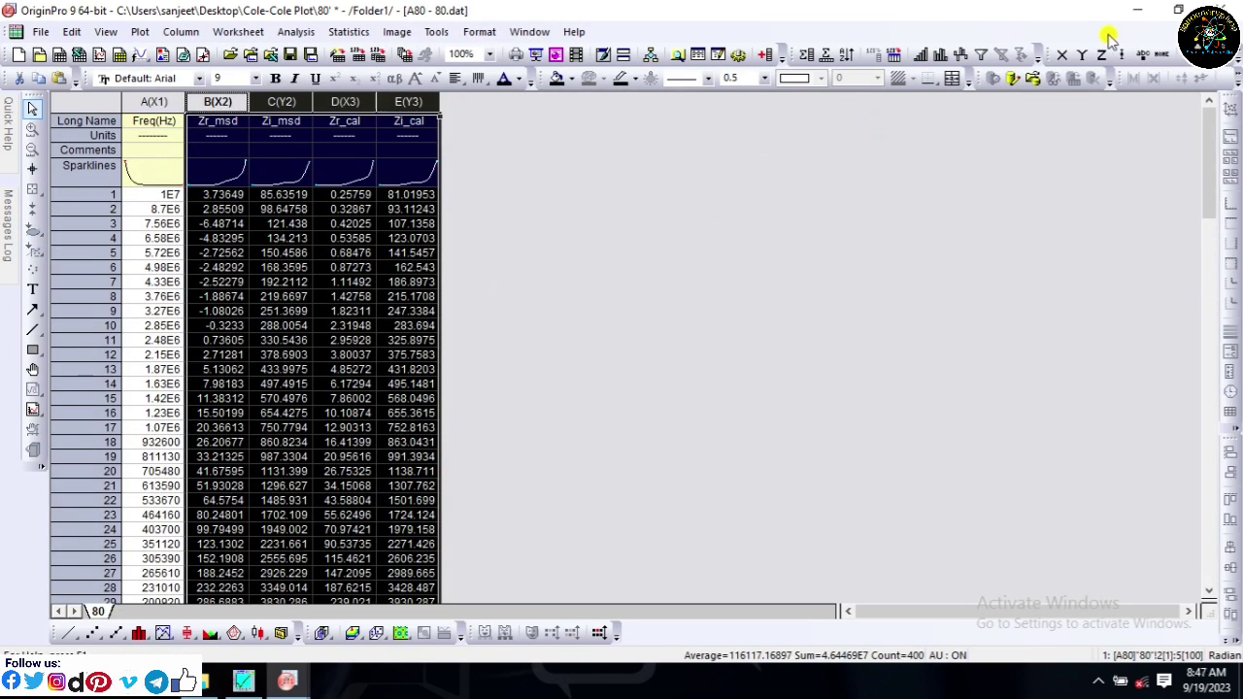
# - Copy columns B to E of the 80 worksheet at full precision and paste them into the 40 worksheet from column F, row 1
pyautogui.rightClick(404, 101)
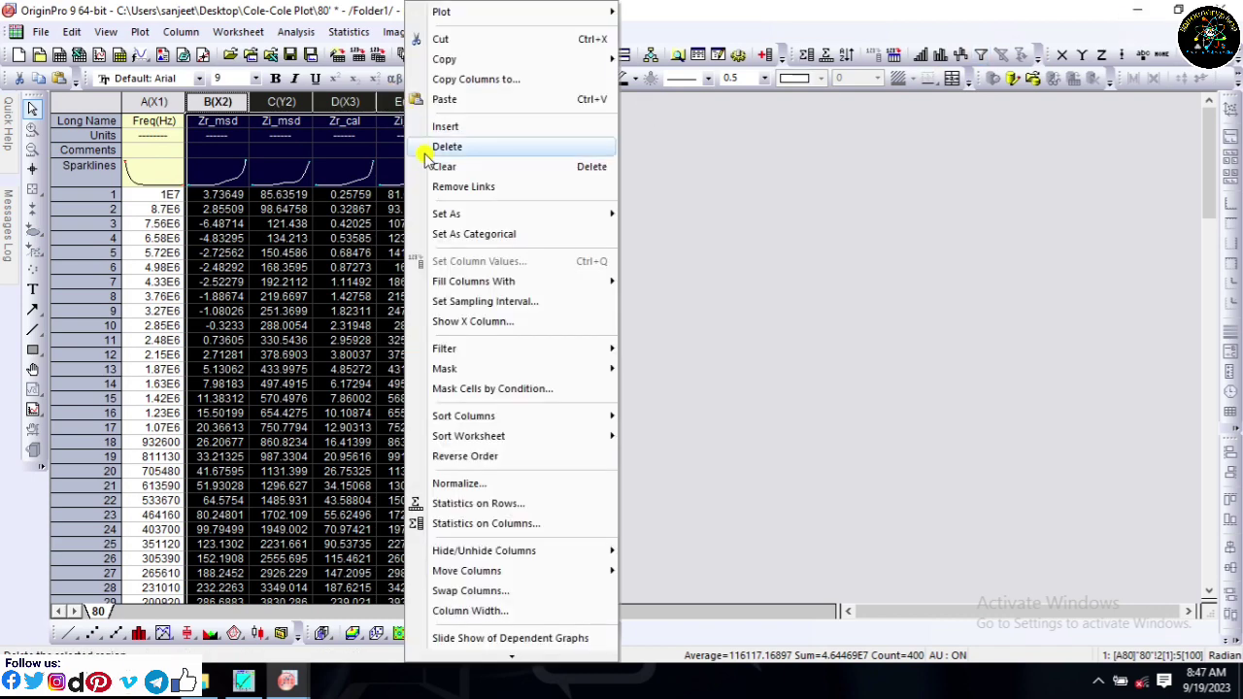
pyautogui.moveTo(449, 60)
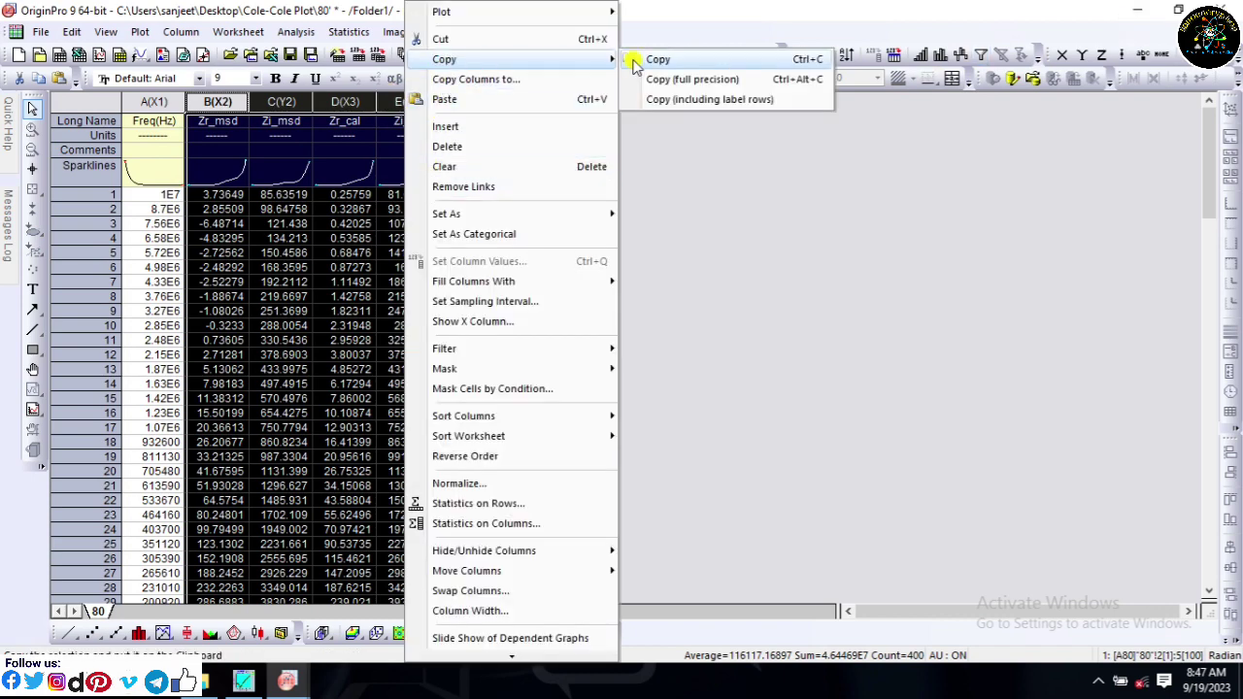
pyautogui.click(699, 79)
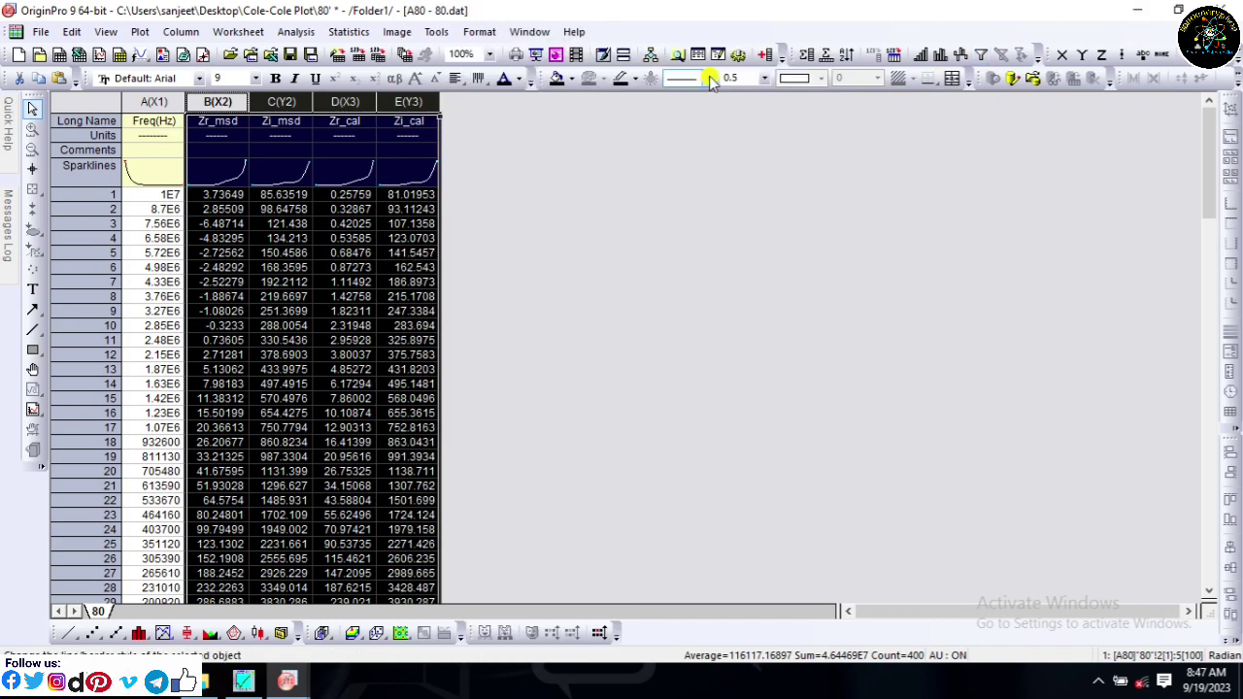
pyautogui.click(1130, 8)
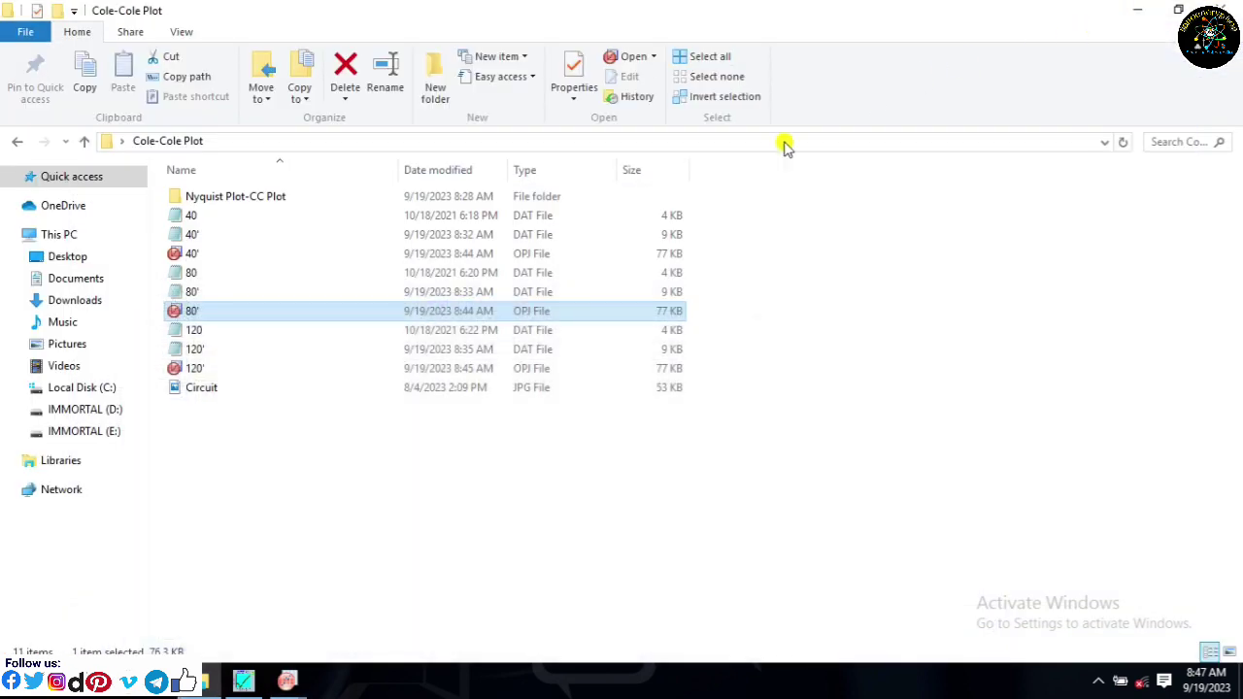
pyautogui.click(287, 680)
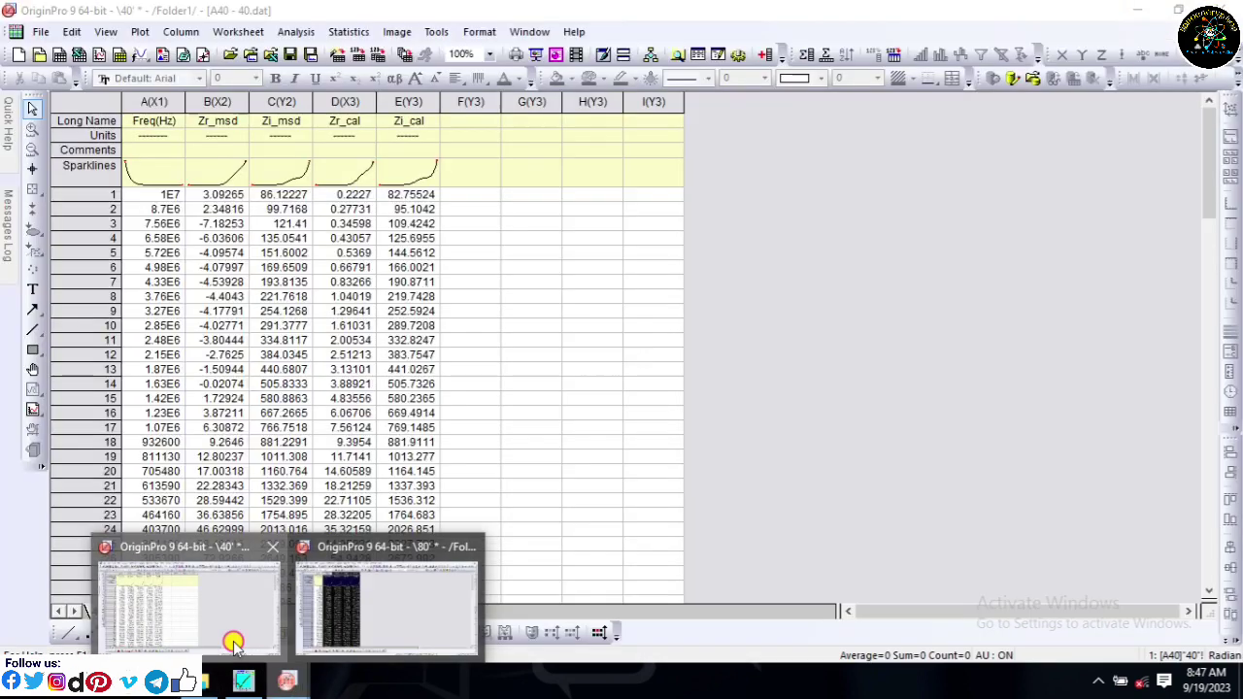
pyautogui.click(233, 643)
pyautogui.click(466, 197)
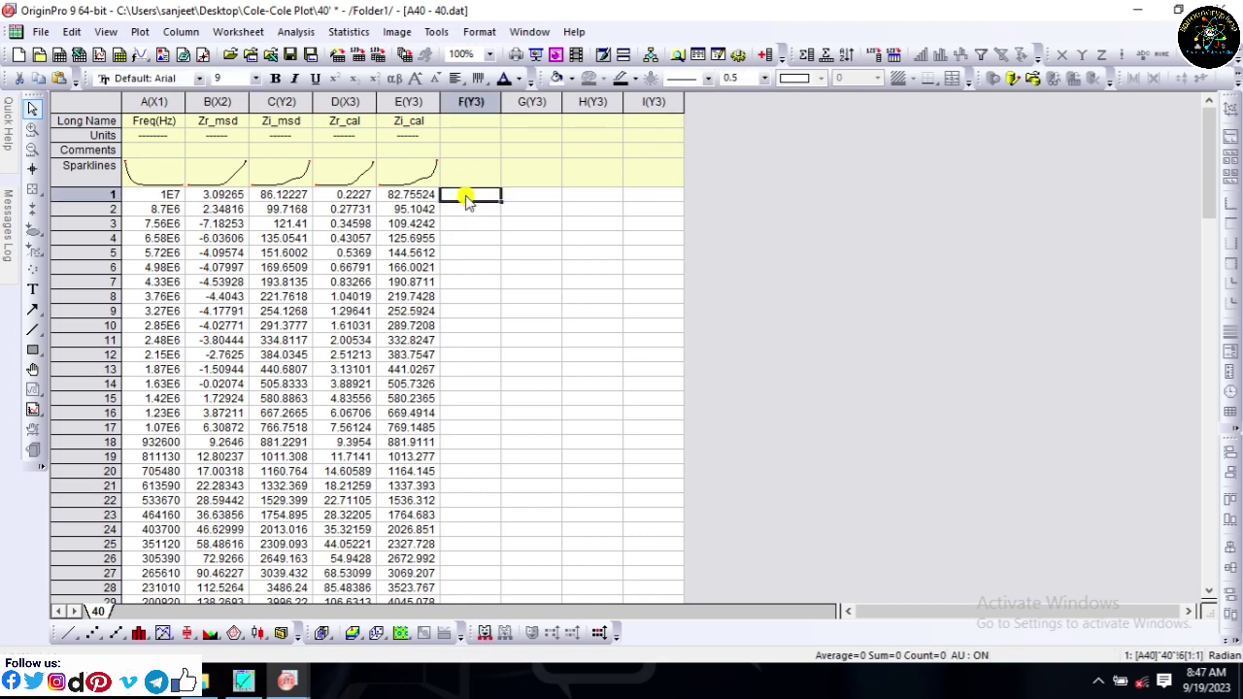
pyautogui.hotkey('ctrl', 'v')
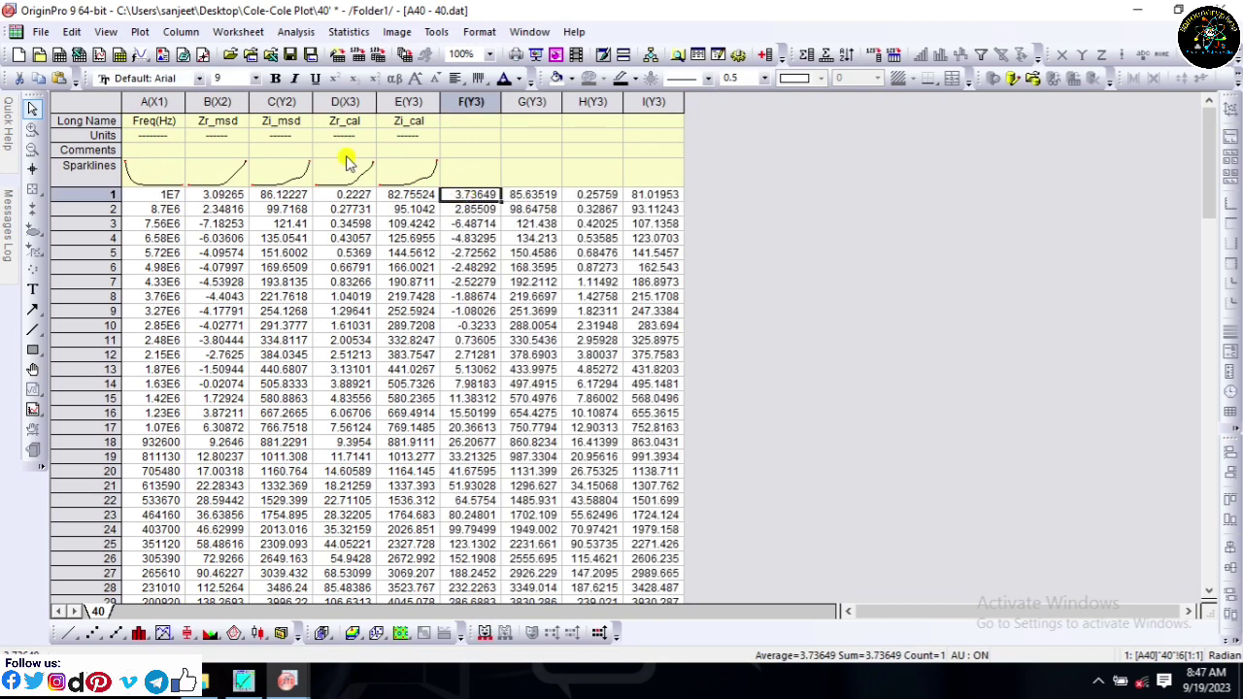
# - Copy the long names of columns B to E onto columns F to I in the 40 worksheet
pyautogui.moveTo(204, 125); pyautogui.dragTo(408, 119)
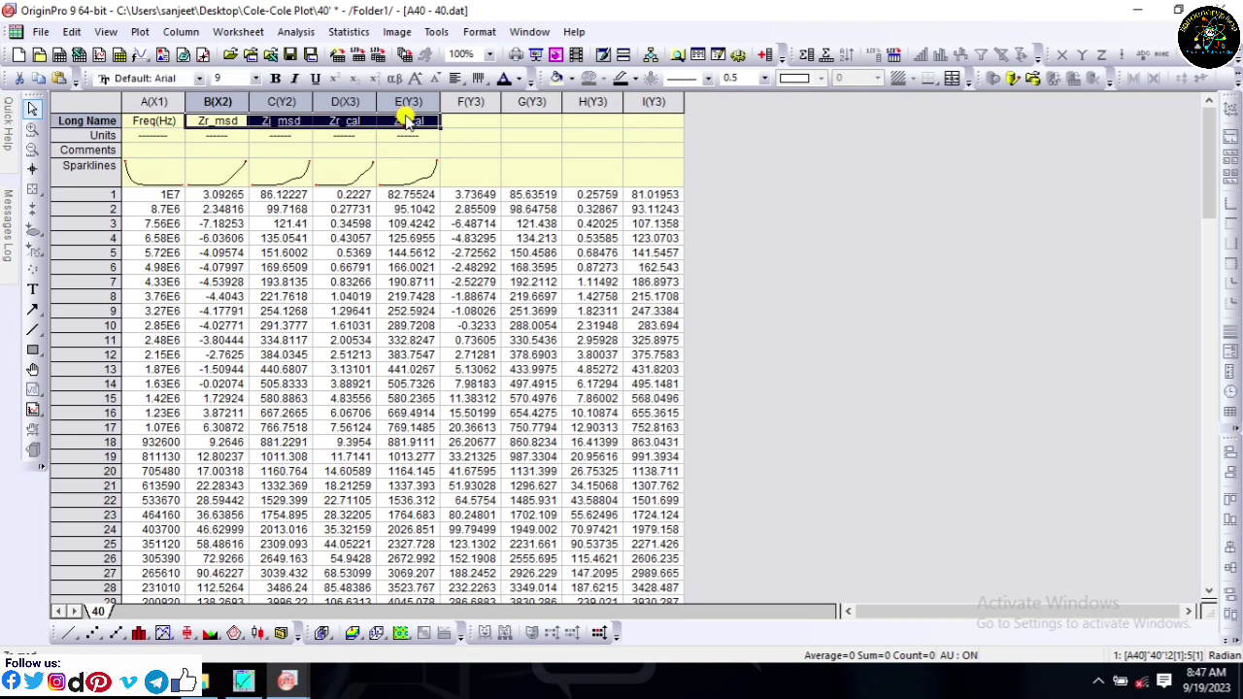
pyautogui.click(483, 127)
pyautogui.hotkey('ctrl', 'v')
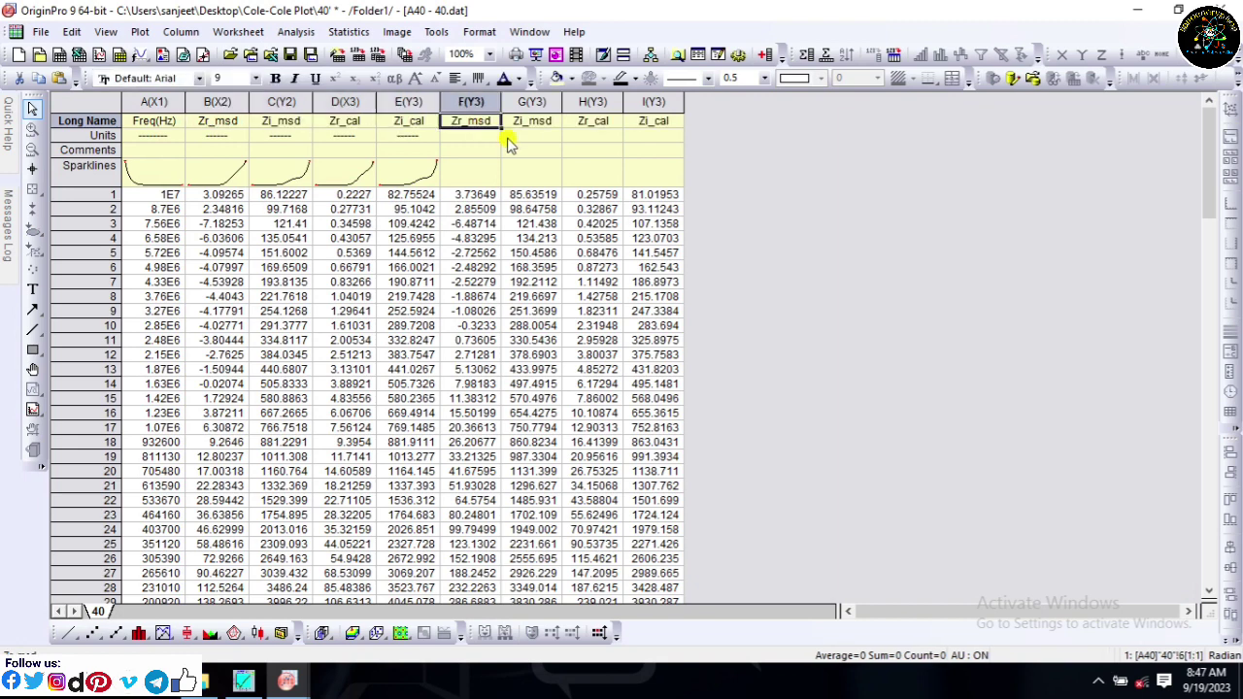
# - Enter the comment 80 for column I and the comment 40 for column E
pyautogui.click(651, 174)
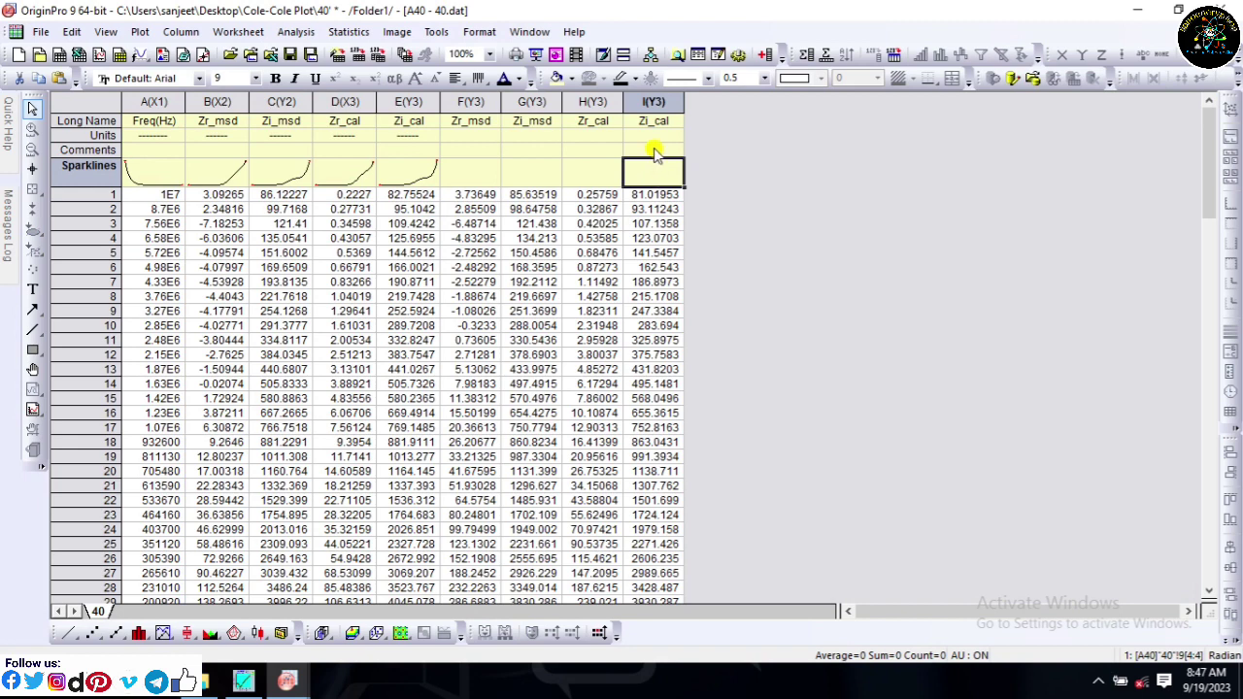
pyautogui.click(653, 150)
pyautogui.doubleClick(654, 149)
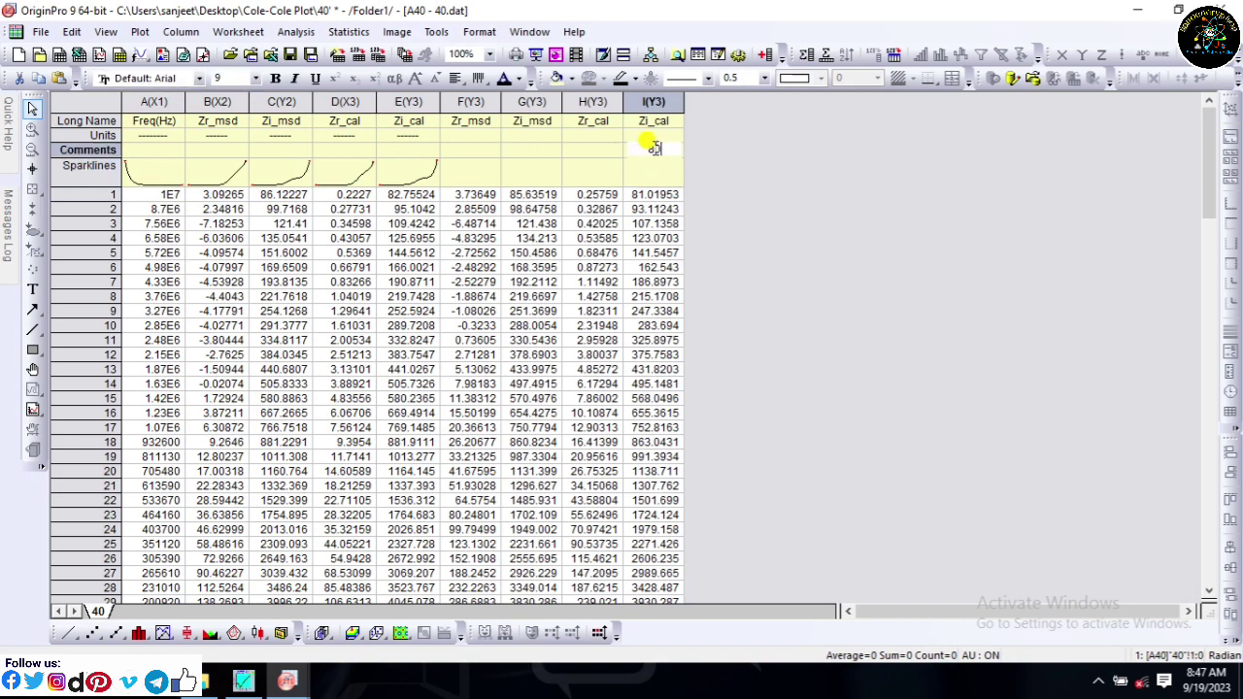
pyautogui.click(431, 154)
pyautogui.write('40')
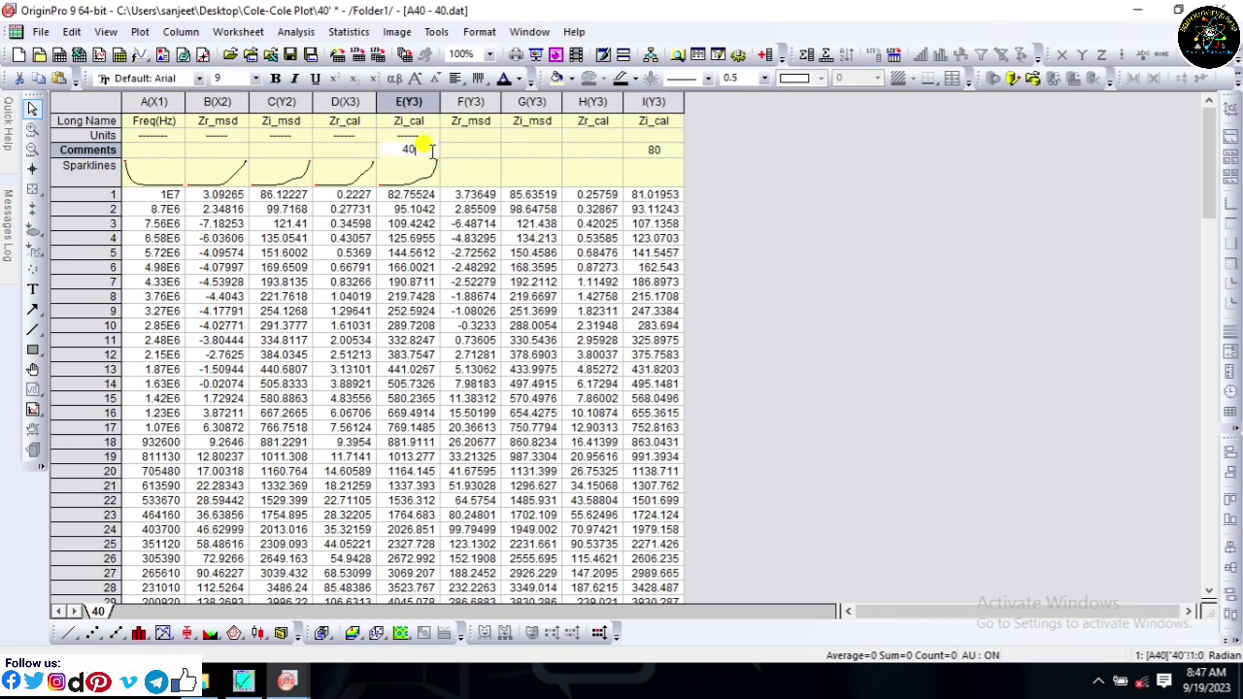
pyautogui.click(843, 208)
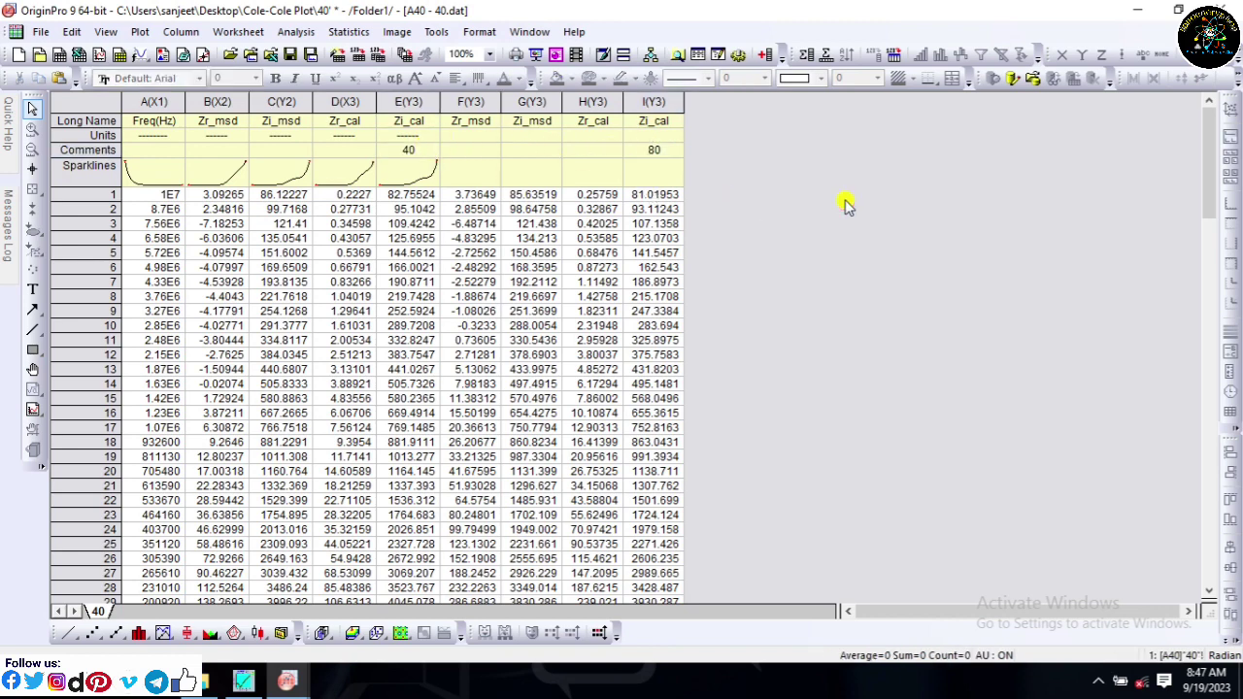
# - Add one empty column J to the 40 worksheet and close the 80' project without saving
pyautogui.click(765, 55)
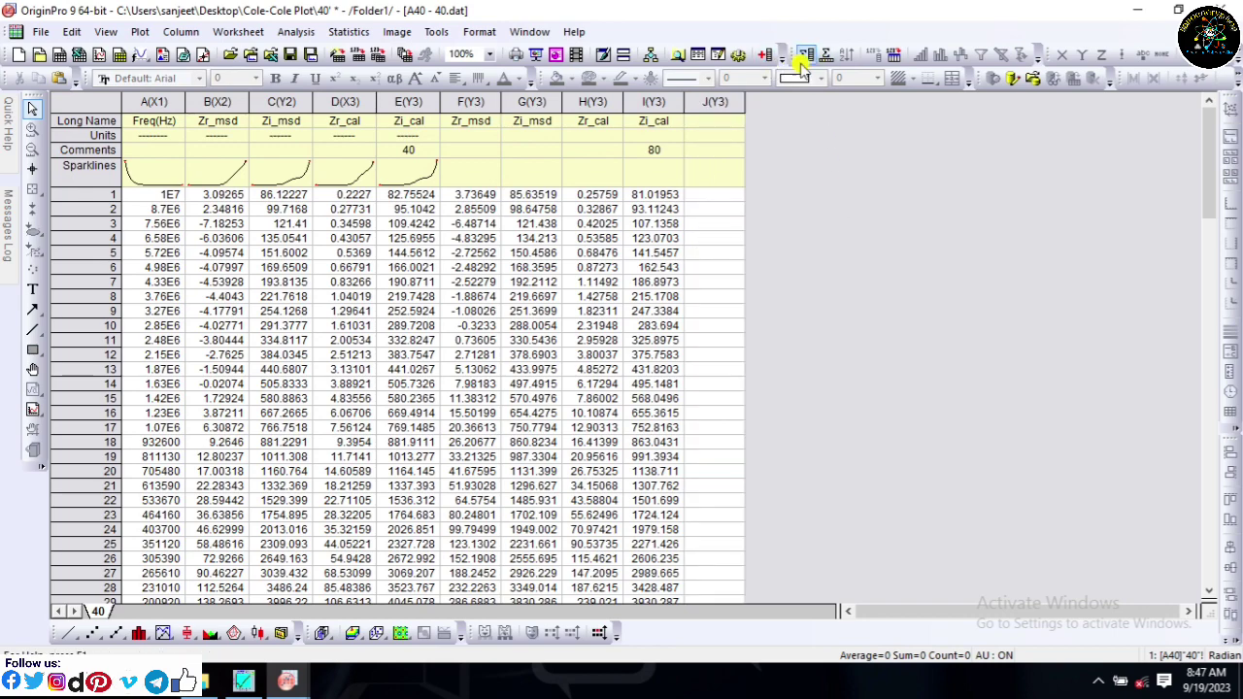
pyautogui.moveTo(288, 682)
pyautogui.click(379, 649)
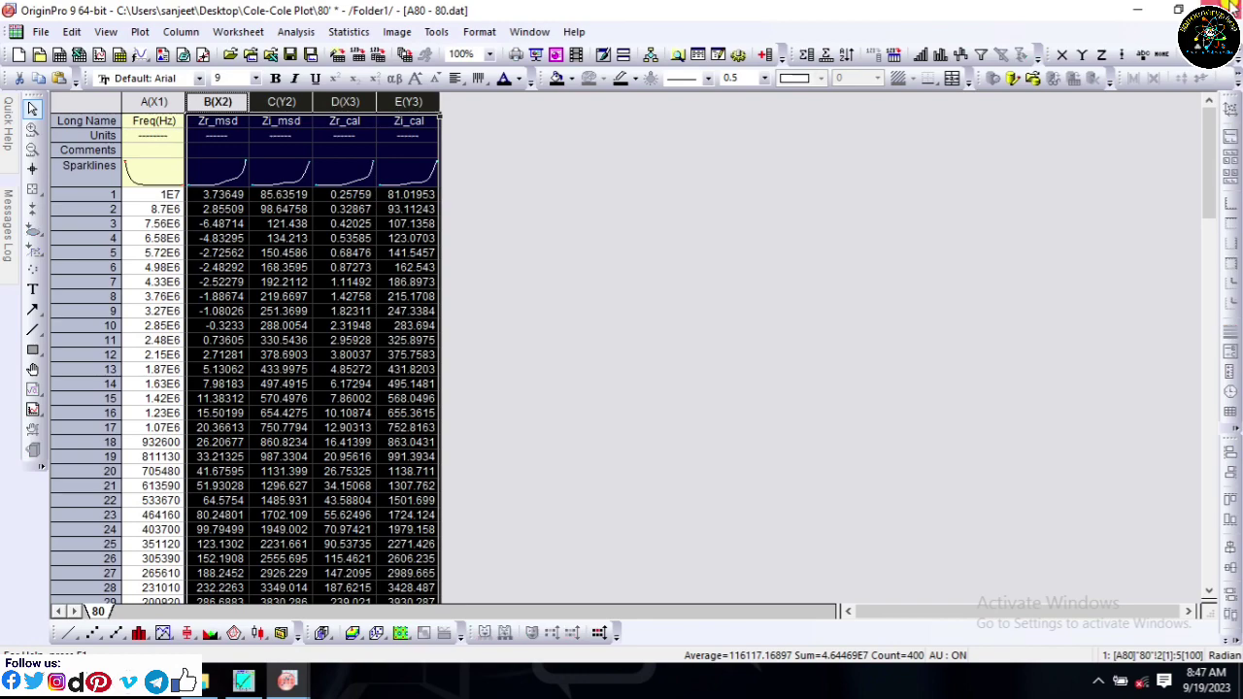
pyautogui.click(1231, 7)
pyautogui.click(643, 376)
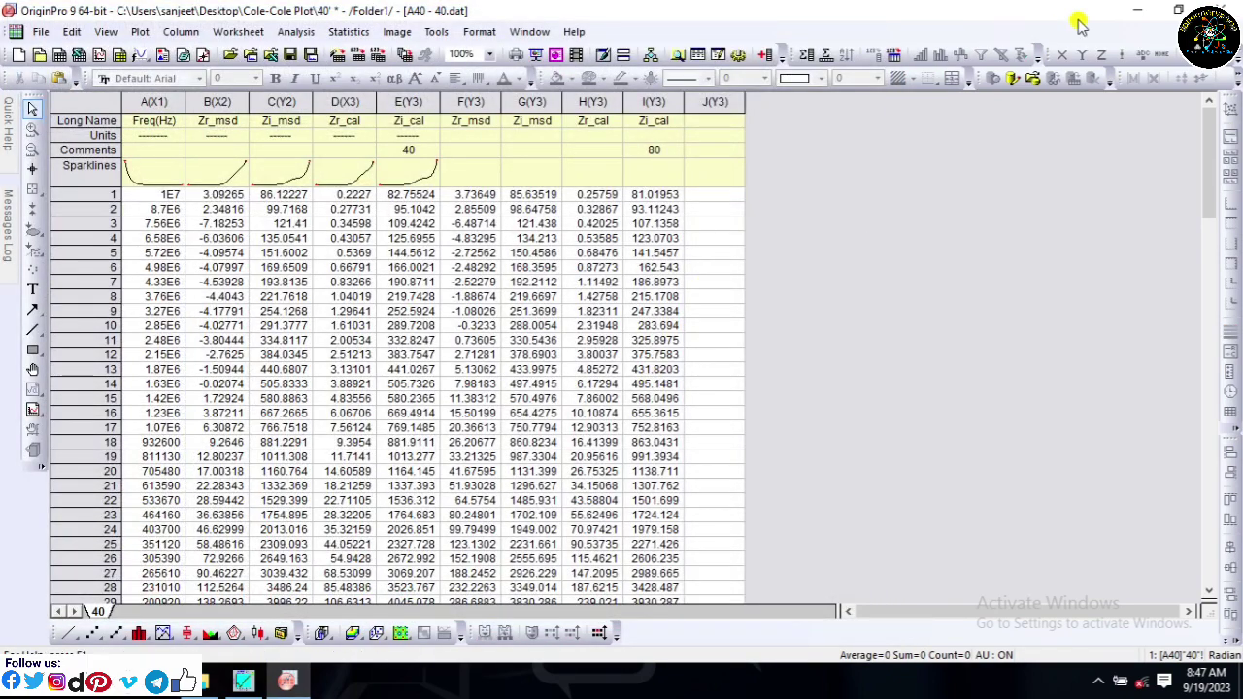
# - Open the 120' project from the Cole-Cole Plot folder, dismiss the startup dialogs and show its 120.dat workbook
pyautogui.click(1138, 10)
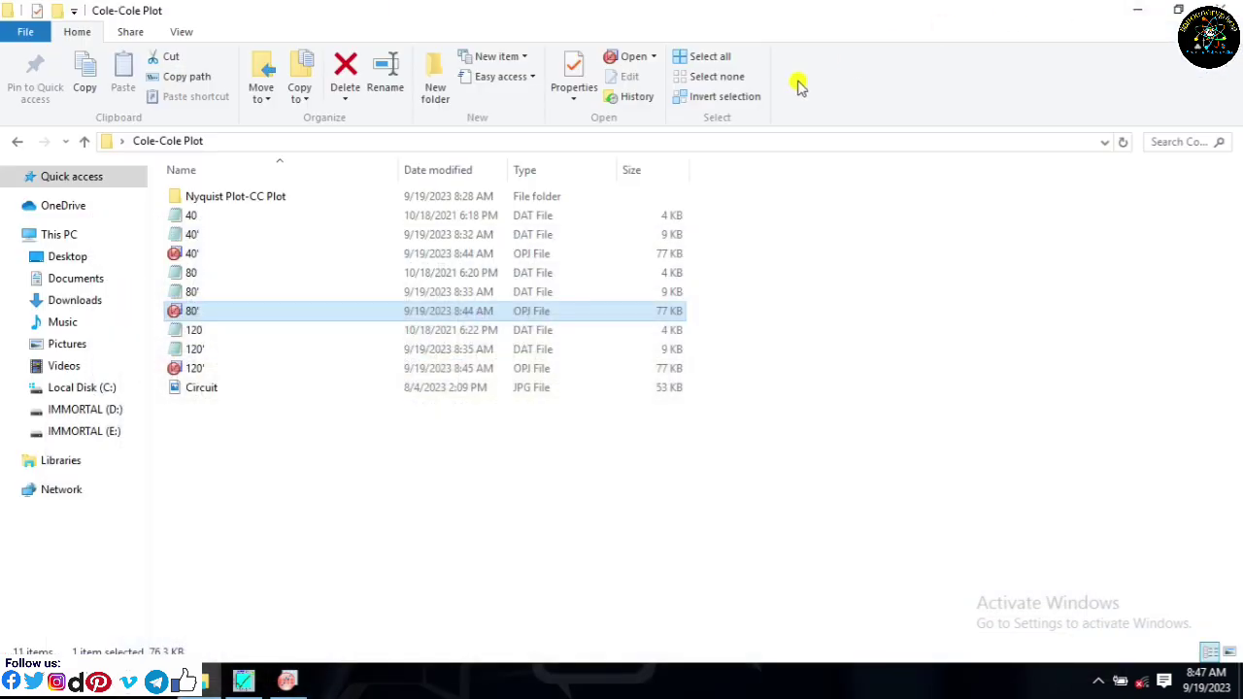
pyautogui.doubleClick(207, 367)
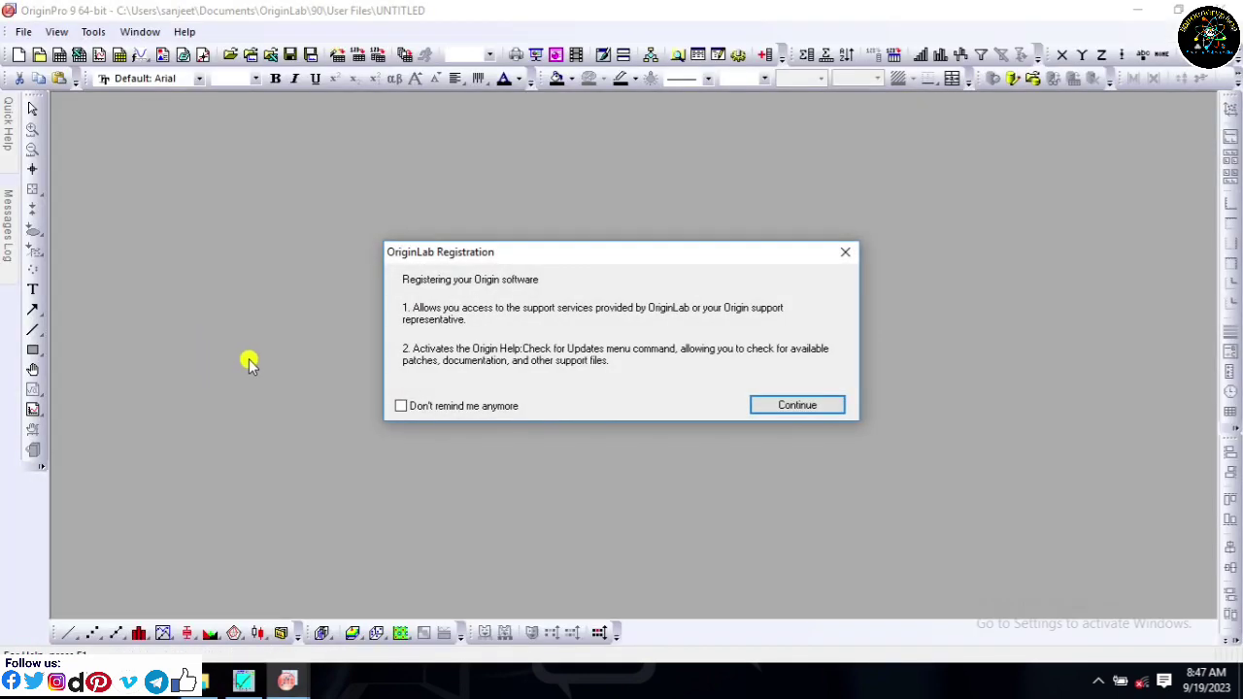
pyautogui.click(845, 255)
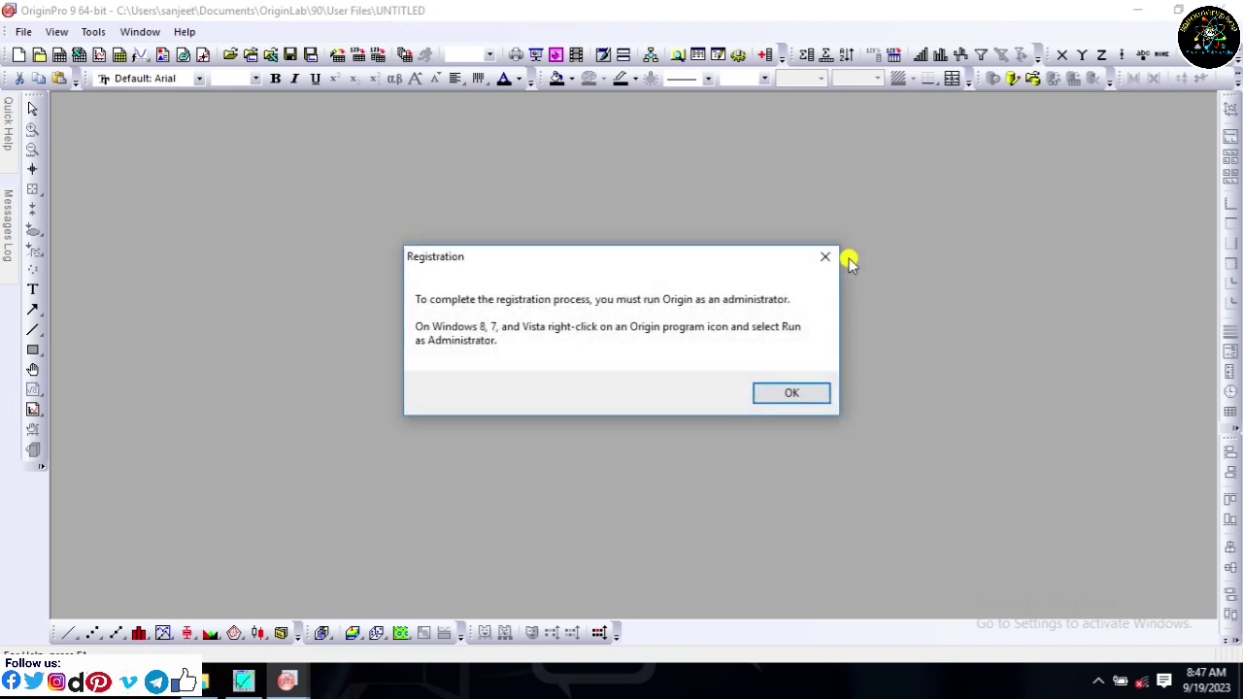
pyautogui.click(824, 262)
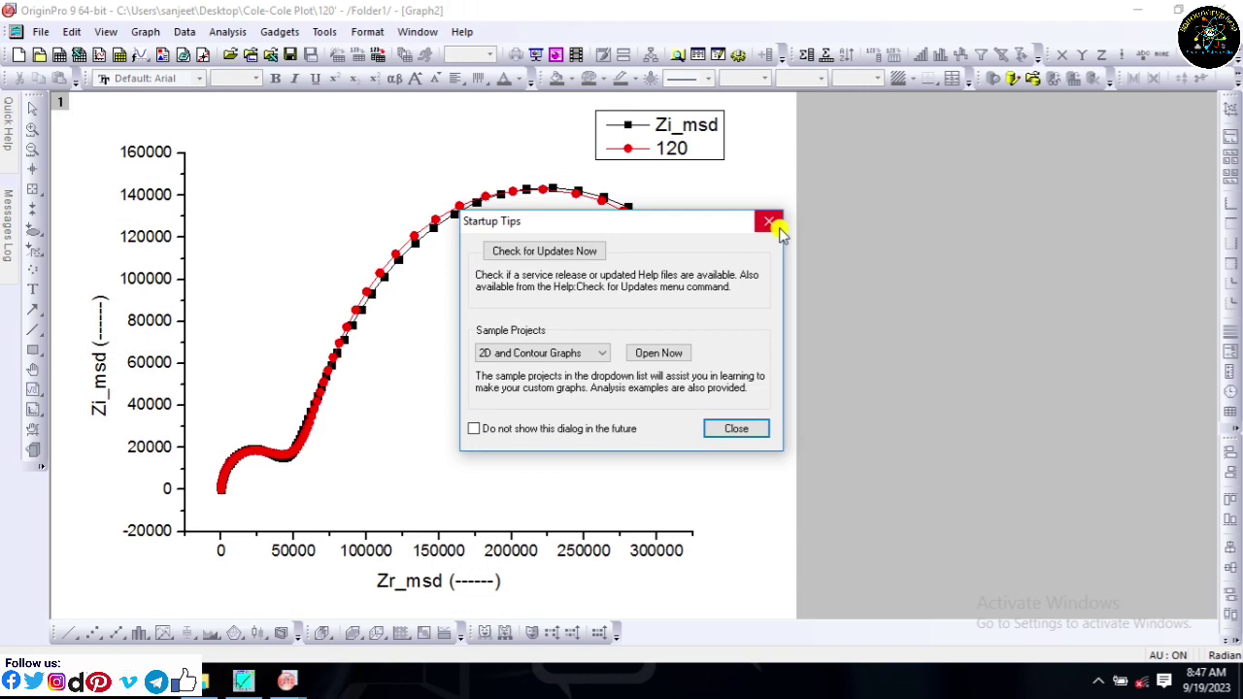
pyautogui.click(785, 228)
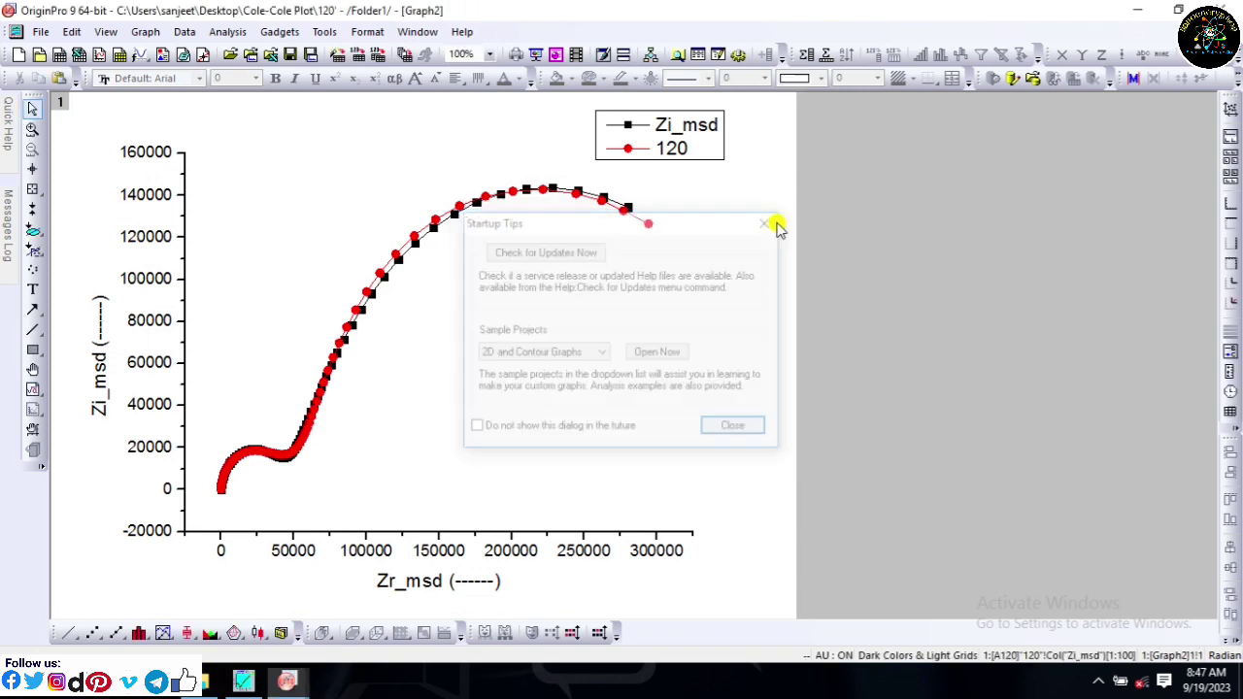
pyautogui.click(417, 31)
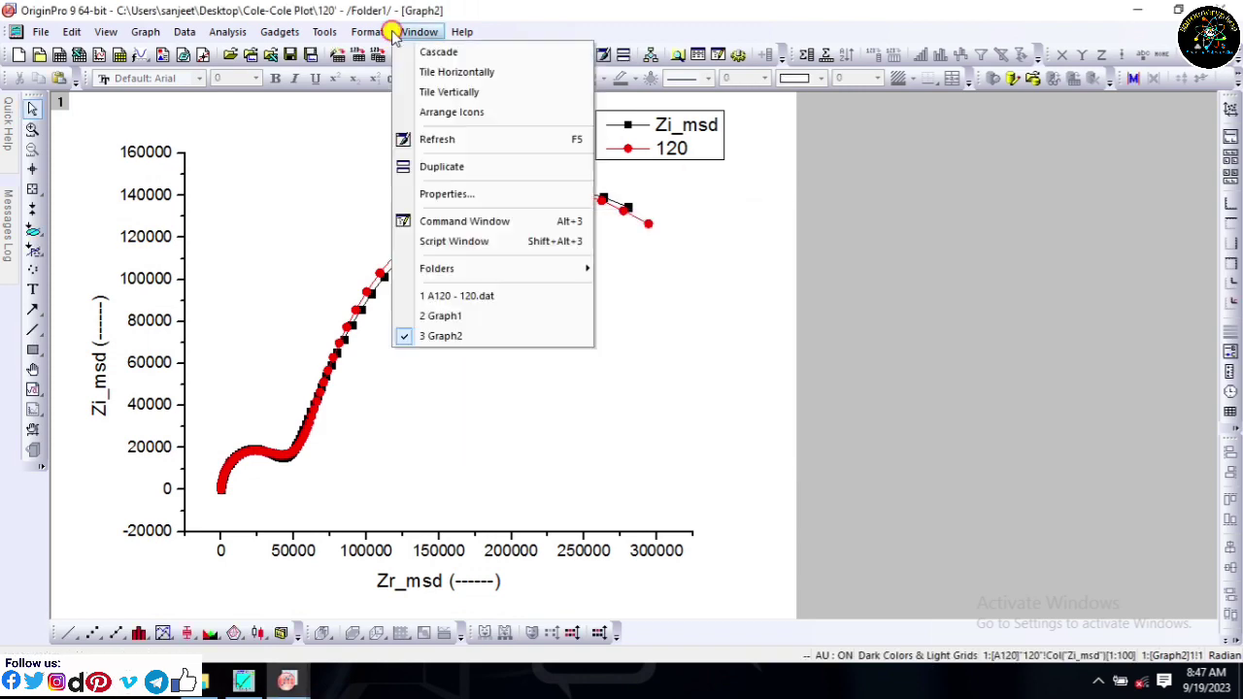
pyautogui.click(466, 293)
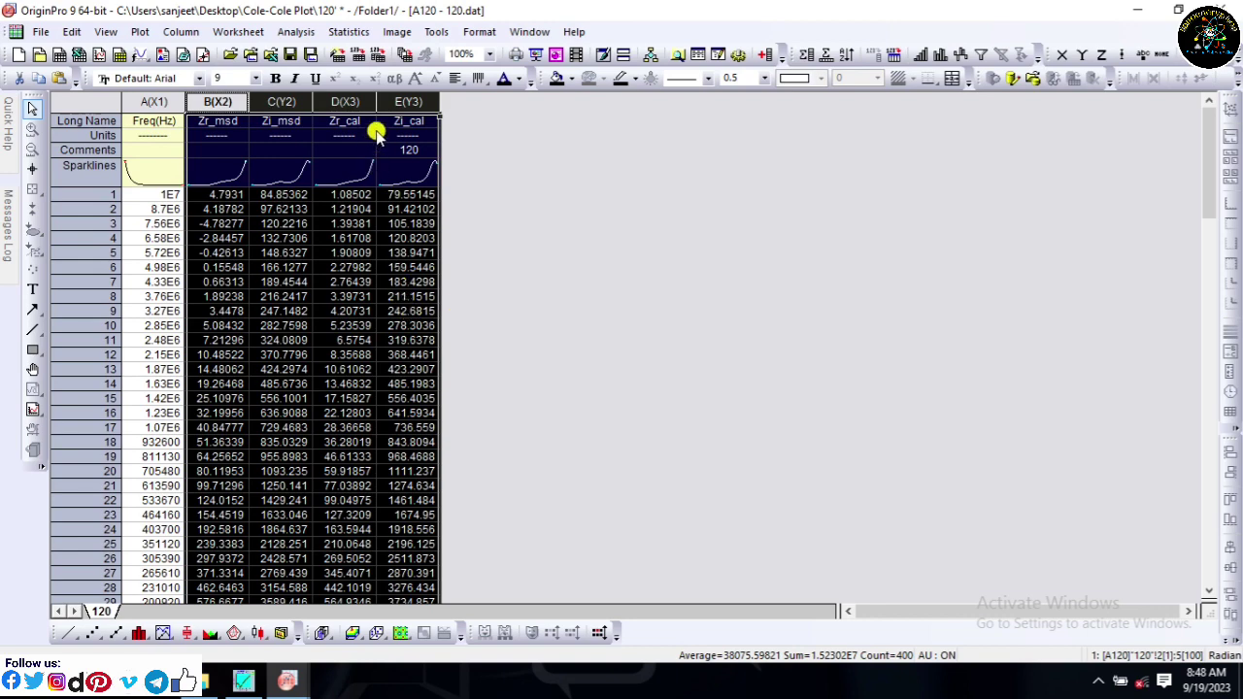
# - Copy columns B to E of the 120 worksheet at full precision and paste them into the 40 worksheet from column J, row 1
pyautogui.rightClick(413, 114)
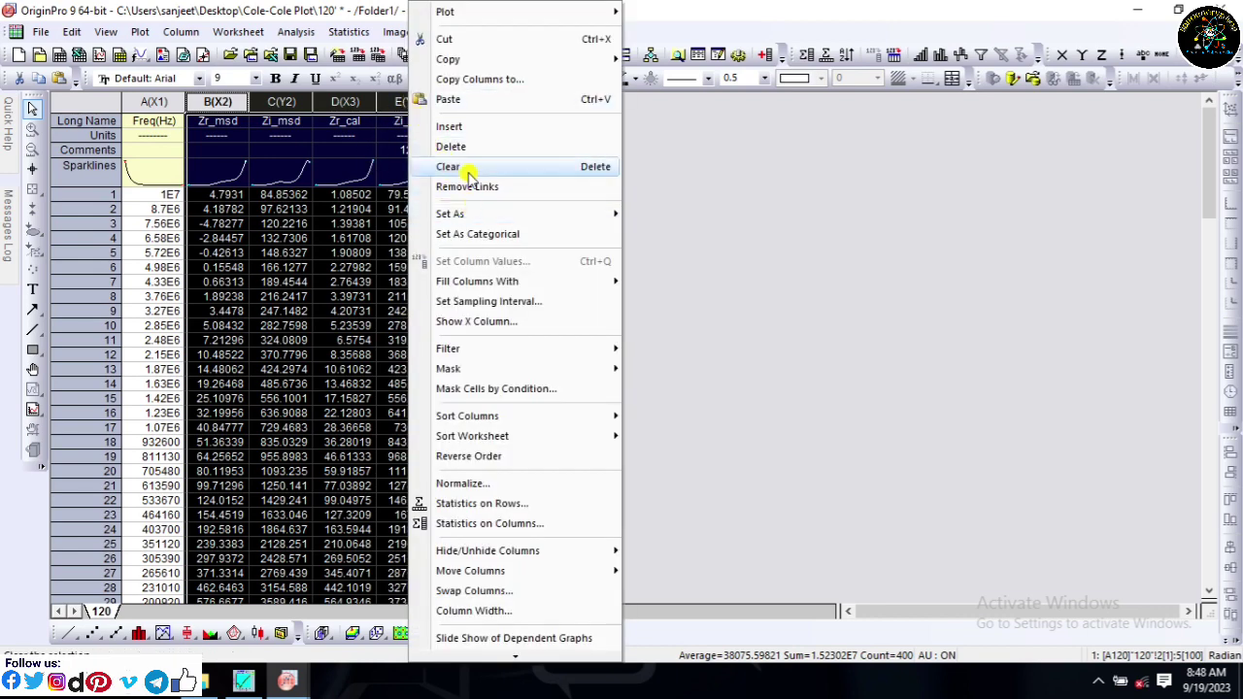
pyautogui.moveTo(466, 61)
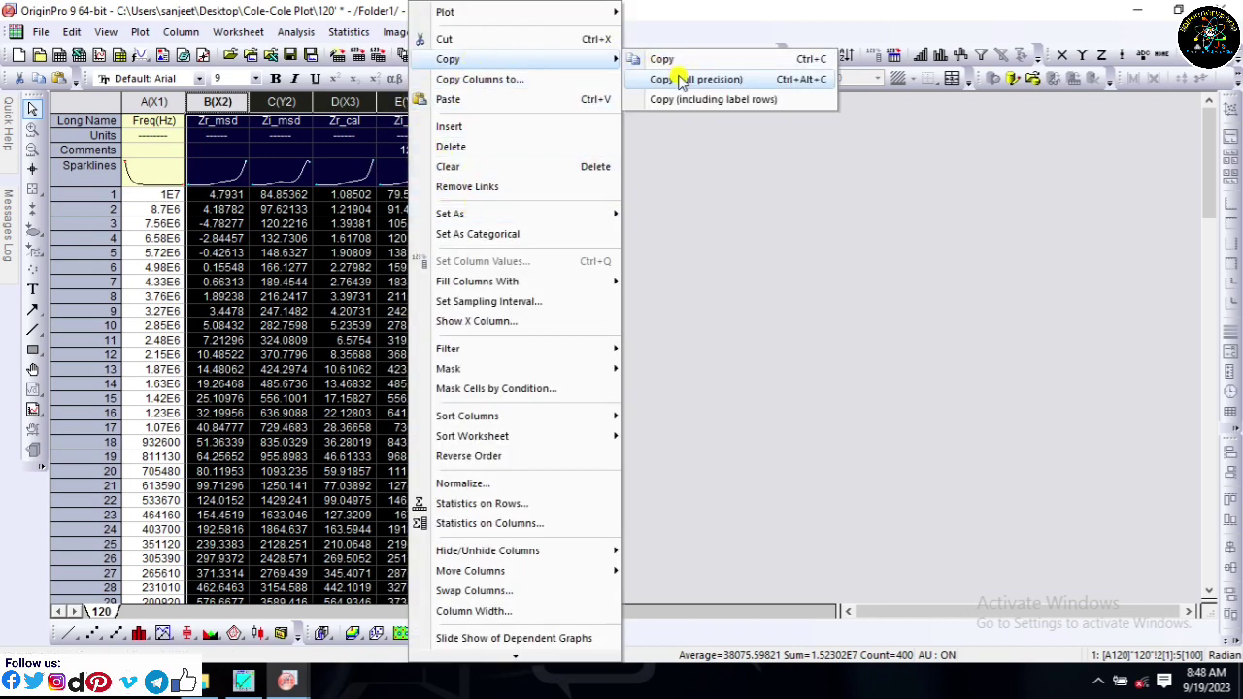
pyautogui.click(678, 79)
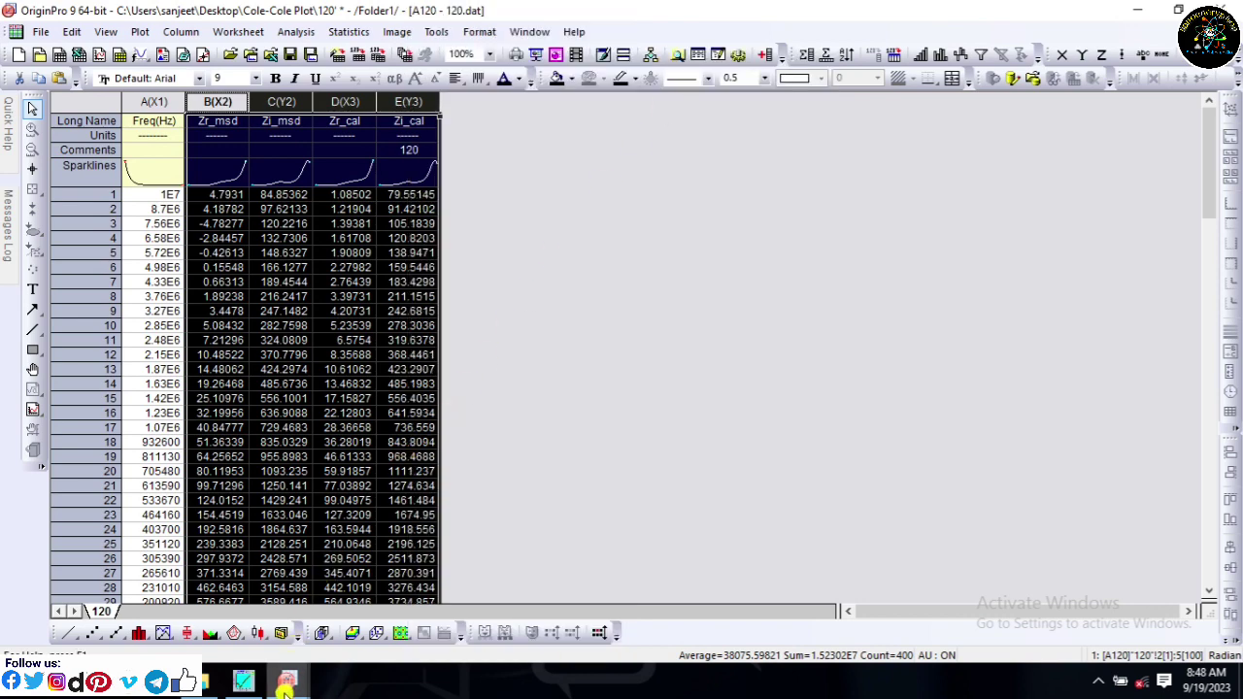
pyautogui.moveTo(286, 681)
pyautogui.click(269, 597)
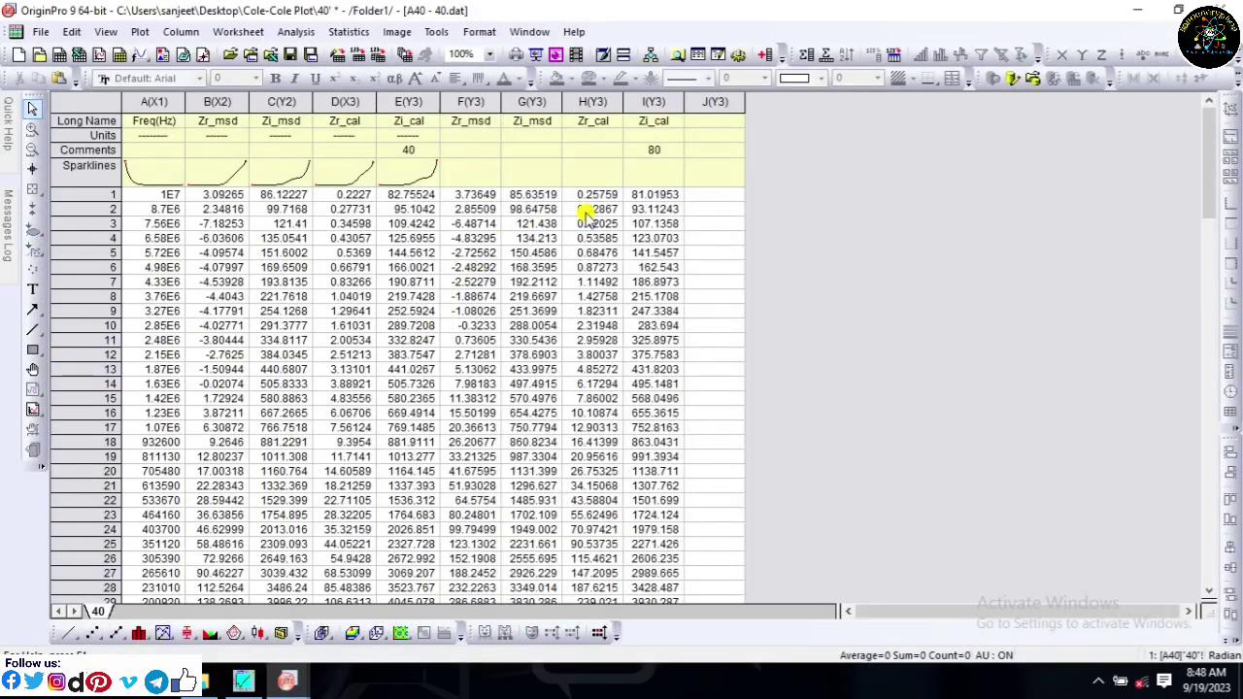
pyautogui.click(709, 199)
pyautogui.hotkey('ctrl', 'v')
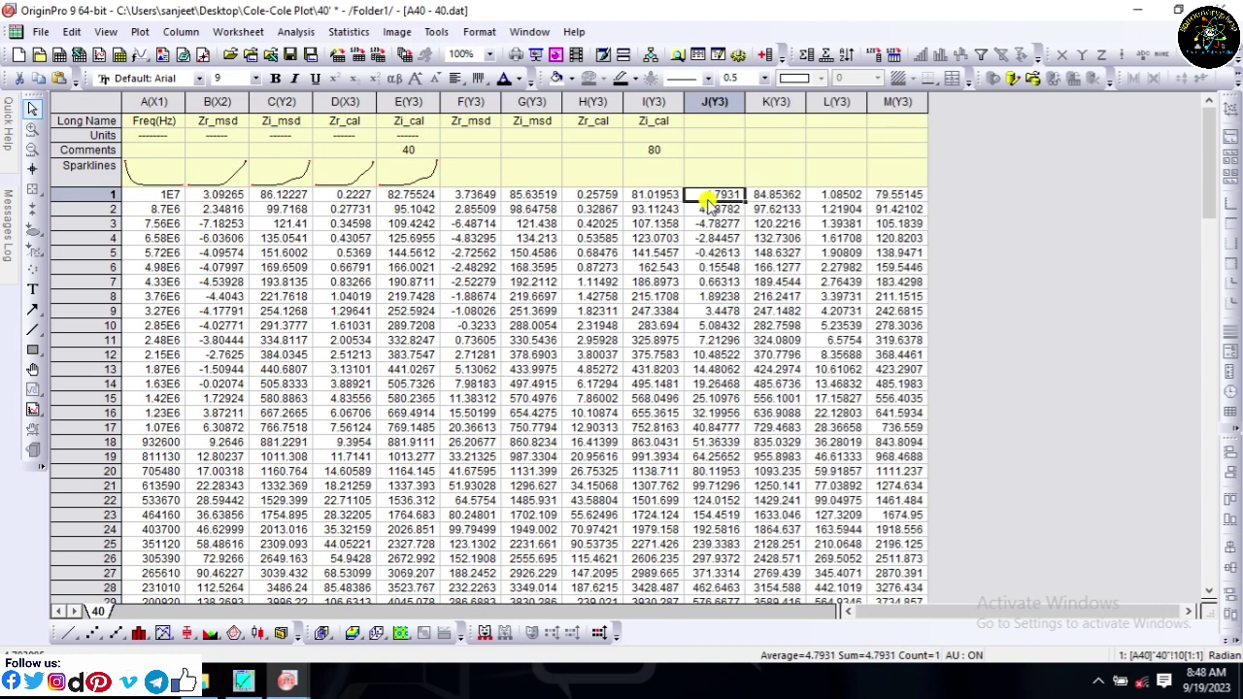
# - Enter the comment 120 for column M and copy the long names of columns F to I onto columns J to M
pyautogui.click(901, 152)
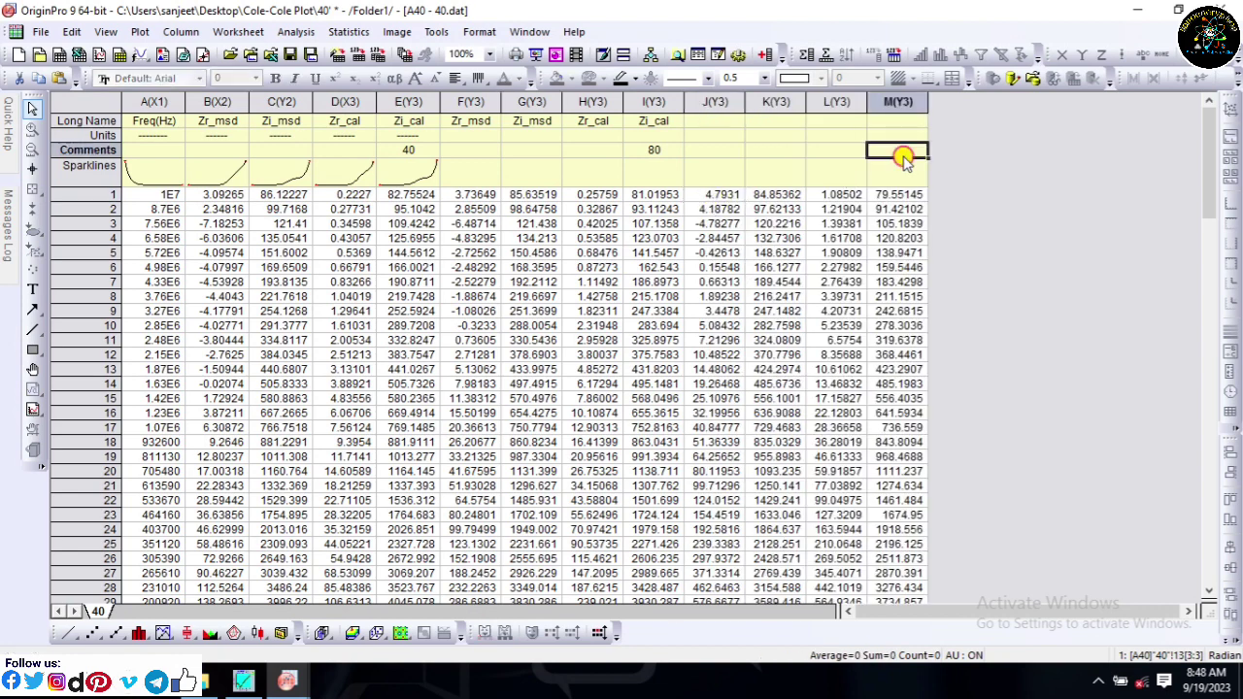
pyautogui.doubleClick(903, 151)
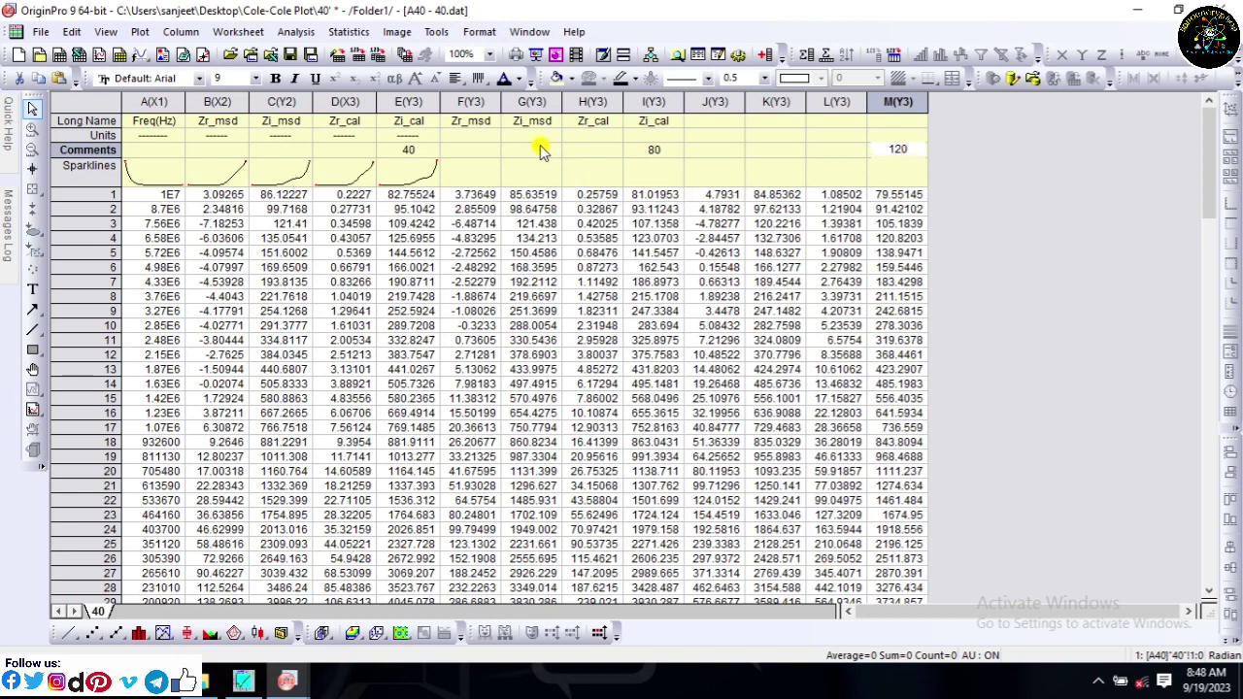
pyautogui.moveTo(458, 120); pyautogui.dragTo(654, 117)
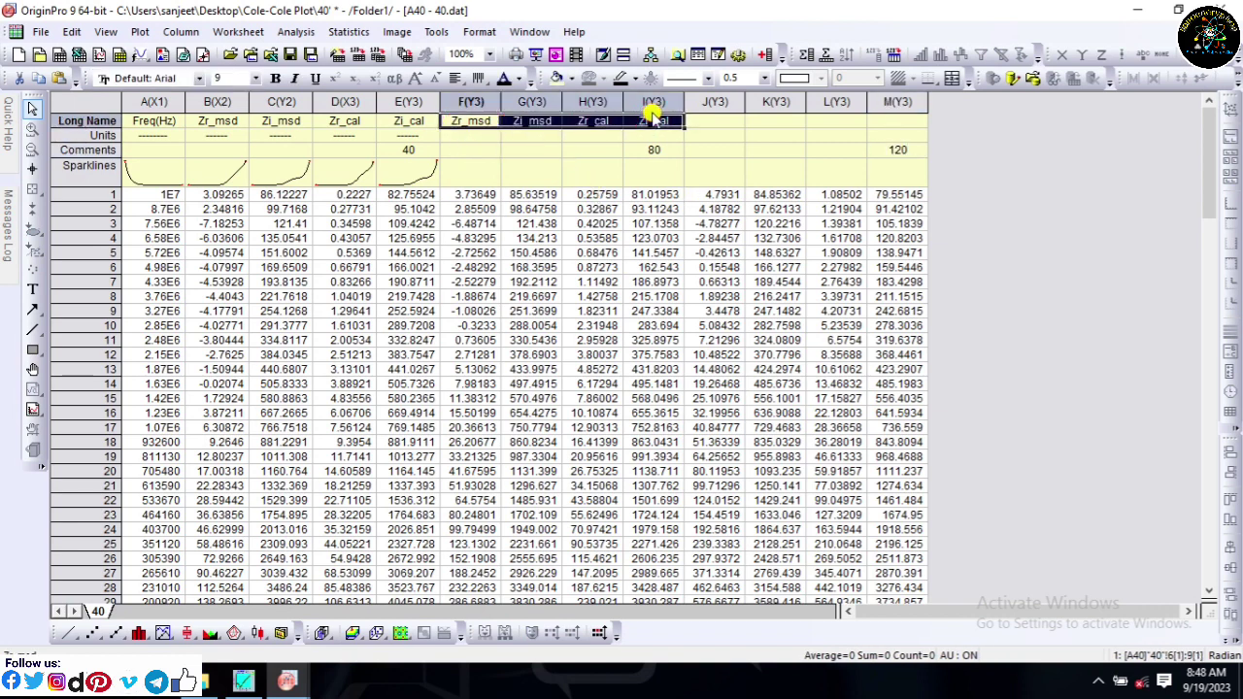
pyautogui.click(710, 121)
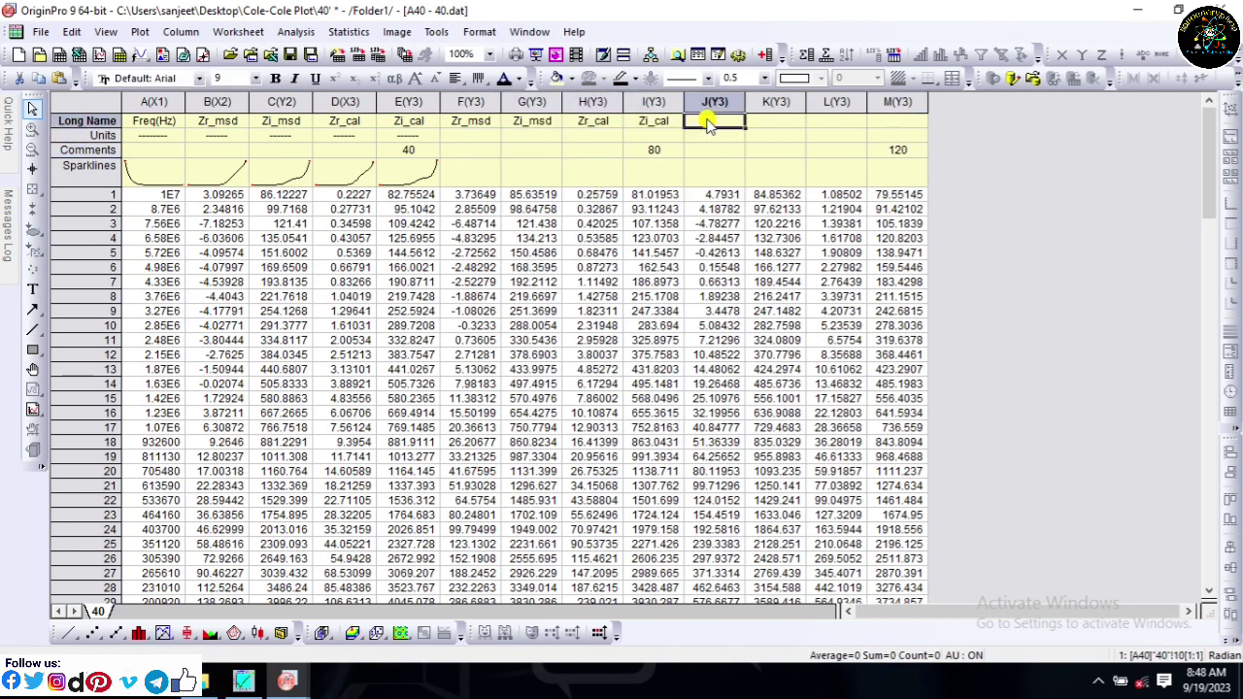
pyautogui.hotkey('ctrl', 'v')
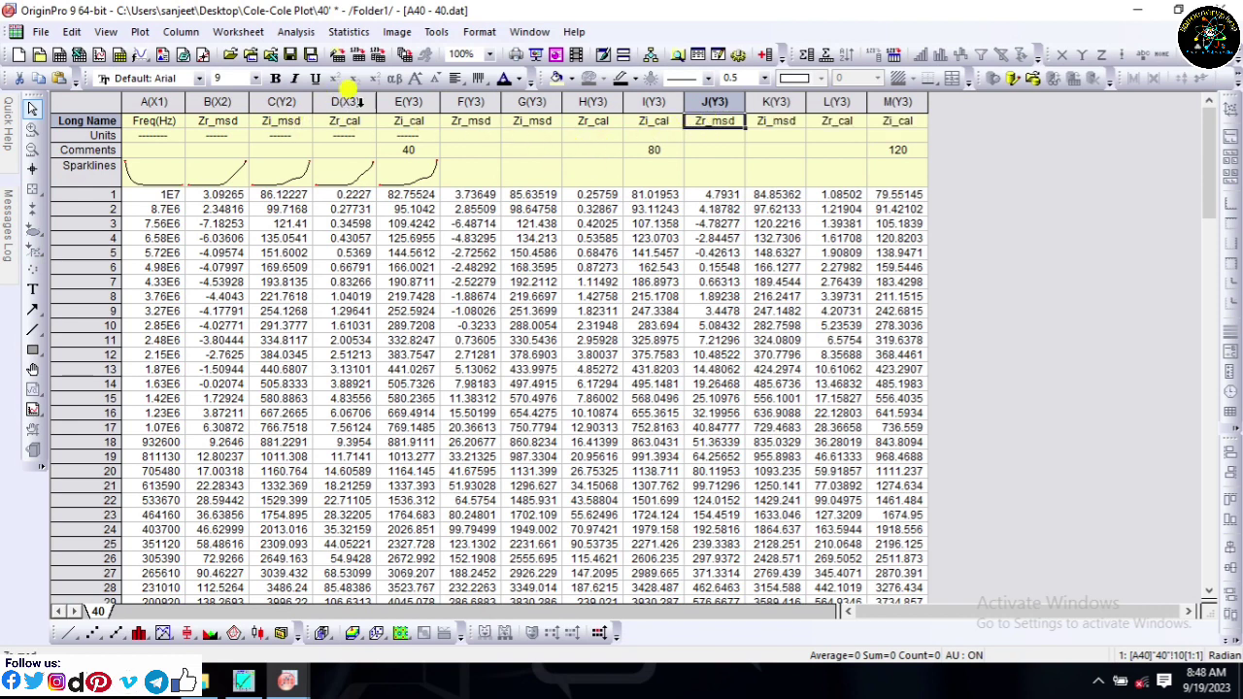
# - Set the Zr_msd column F and the Zr_cal column H as X columns
pyautogui.click(456, 102)
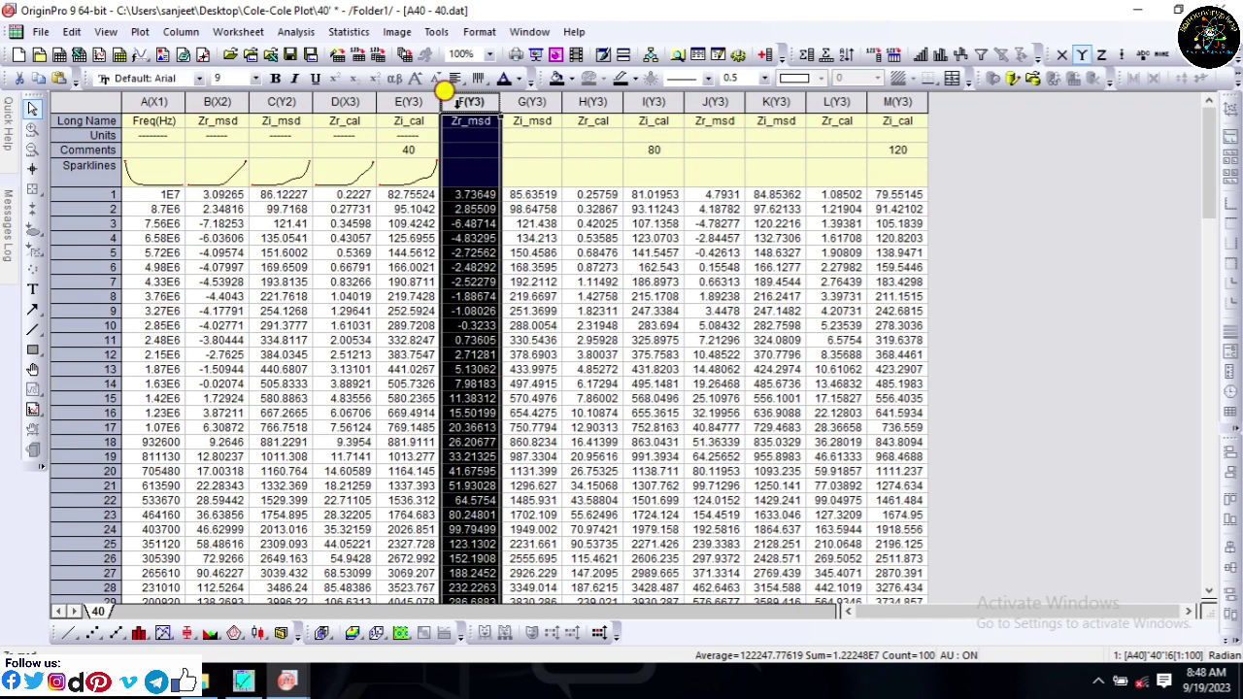
pyautogui.rightClick(458, 105)
pyautogui.moveTo(497, 215)
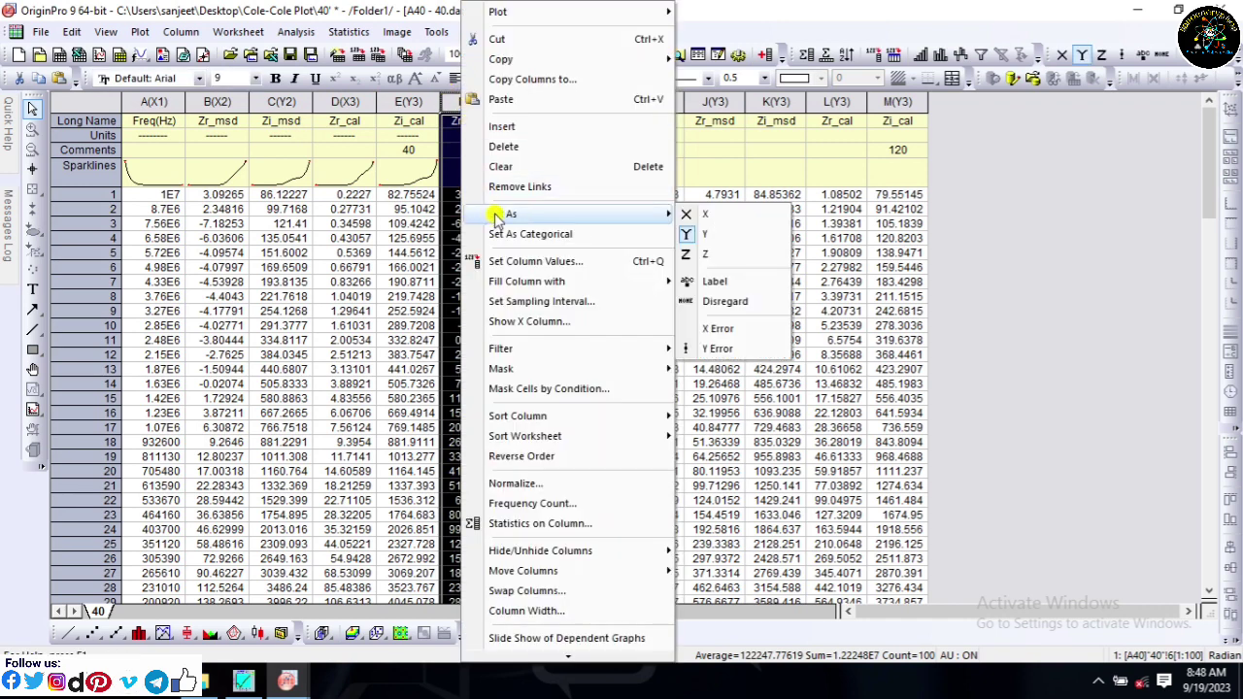
pyautogui.click(709, 231)
pyautogui.click(592, 102)
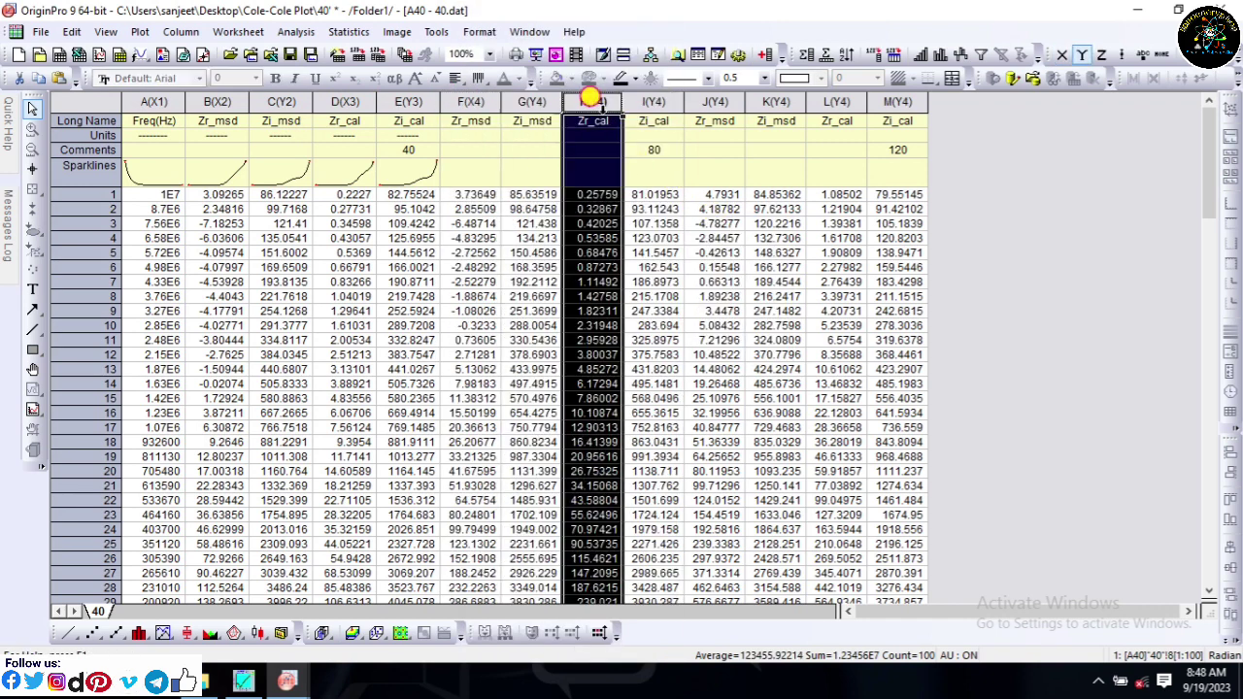
pyautogui.rightClick(604, 107)
pyautogui.moveTo(654, 216)
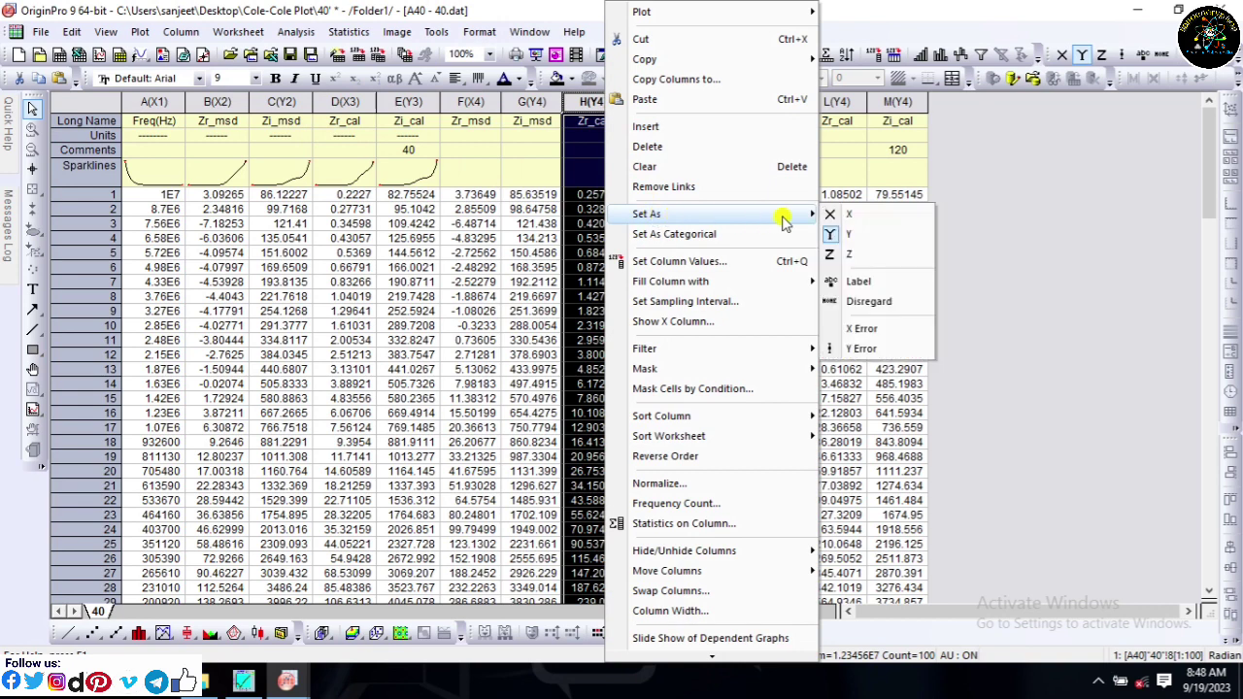
pyautogui.click(872, 216)
# - Set the Zr_msd column J and the Zr_cal column L as X columns
pyautogui.click(716, 102)
pyautogui.rightClick(723, 107)
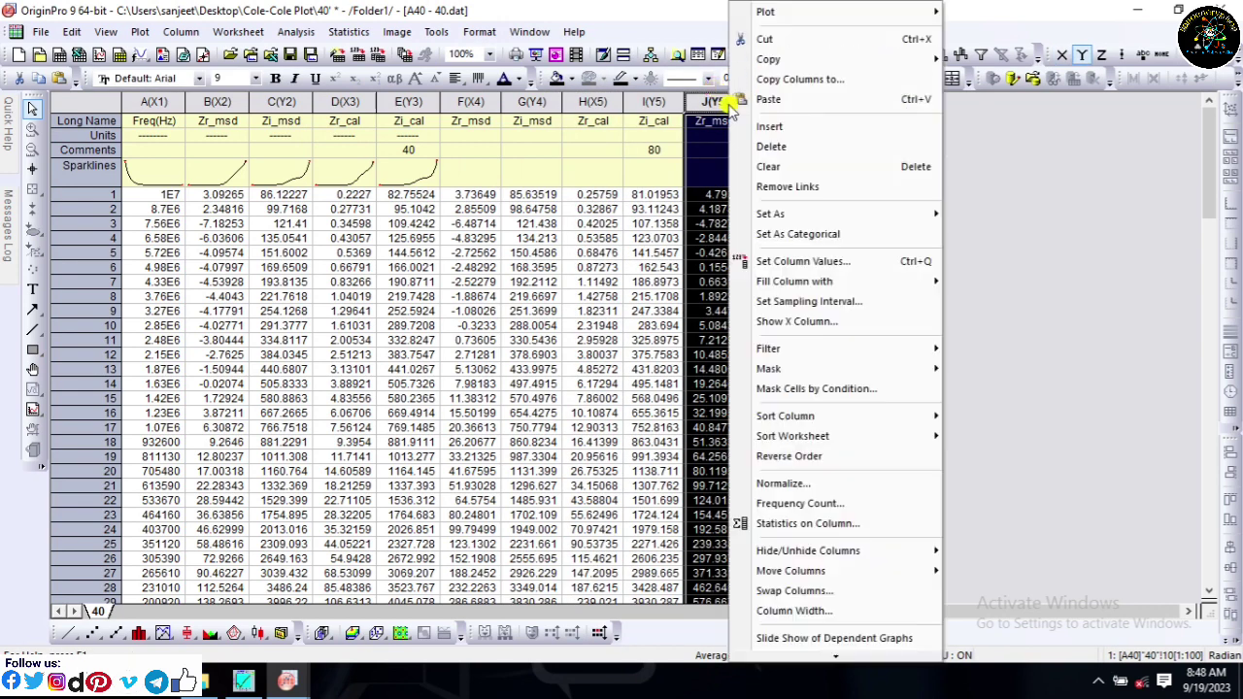
pyautogui.moveTo(821, 219)
pyautogui.click(956, 213)
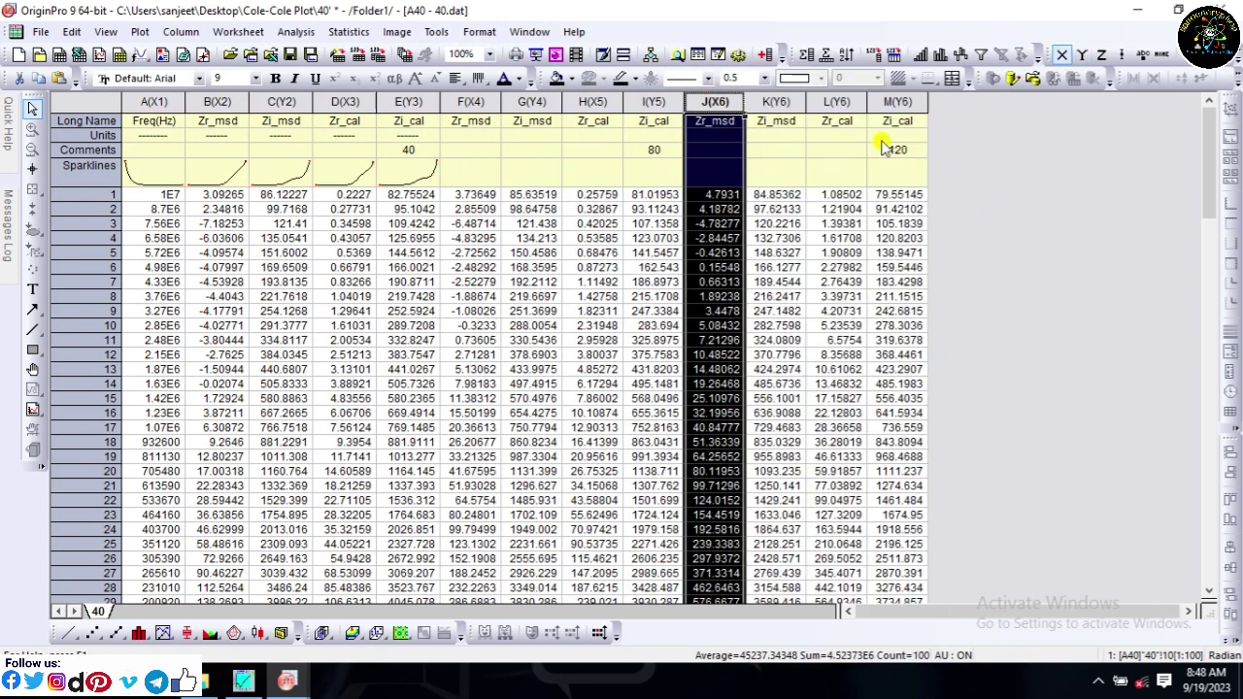
pyautogui.click(827, 102)
pyautogui.rightClick(834, 103)
pyautogui.moveTo(899, 216)
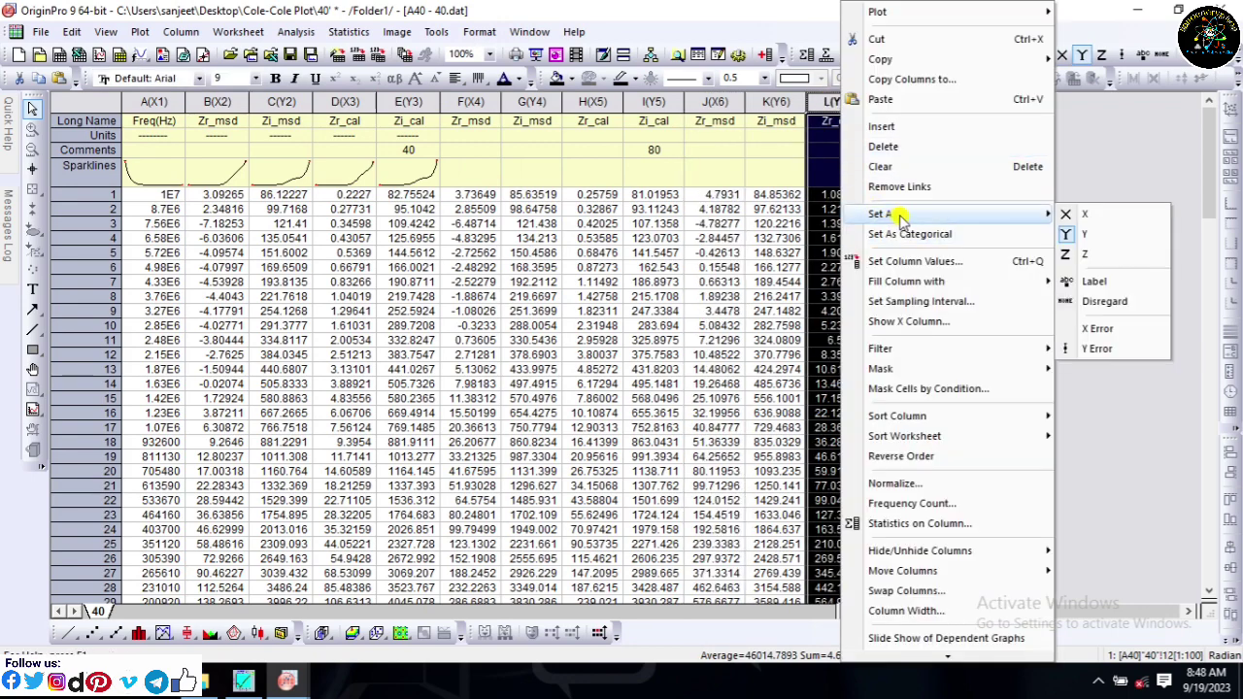
pyautogui.click(1087, 215)
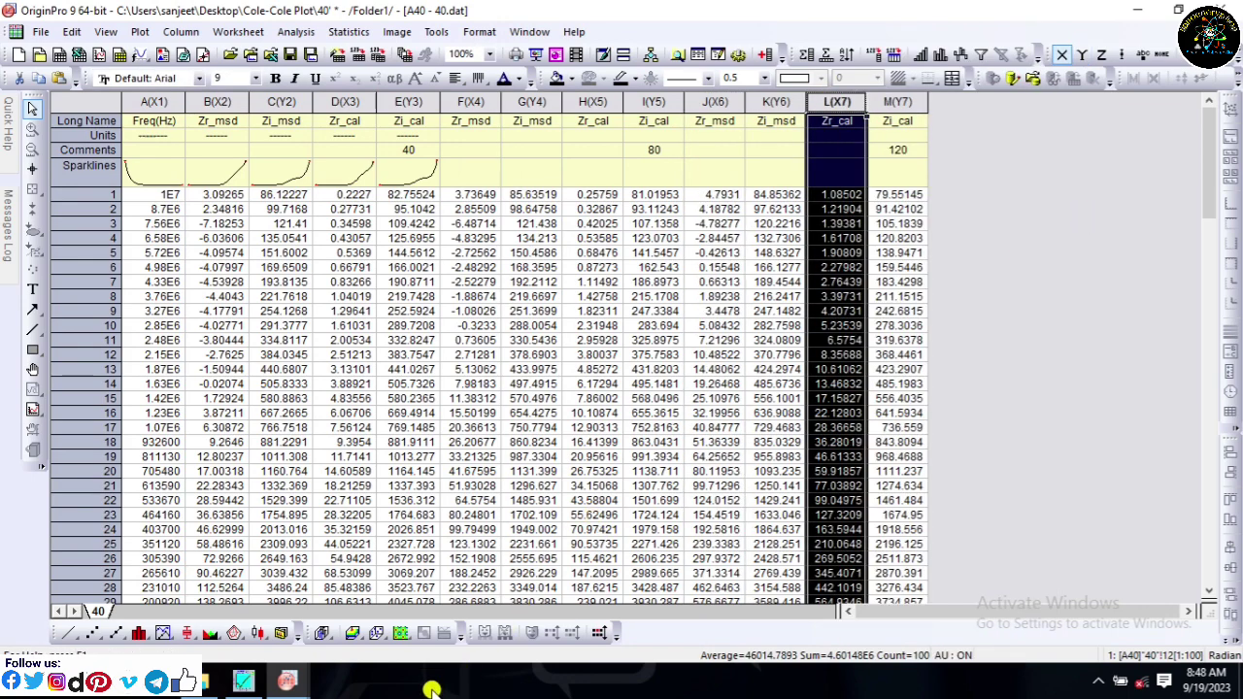
# - Switch to the 120' project and close it without saving
pyautogui.moveTo(309, 670)
pyautogui.click(333, 616)
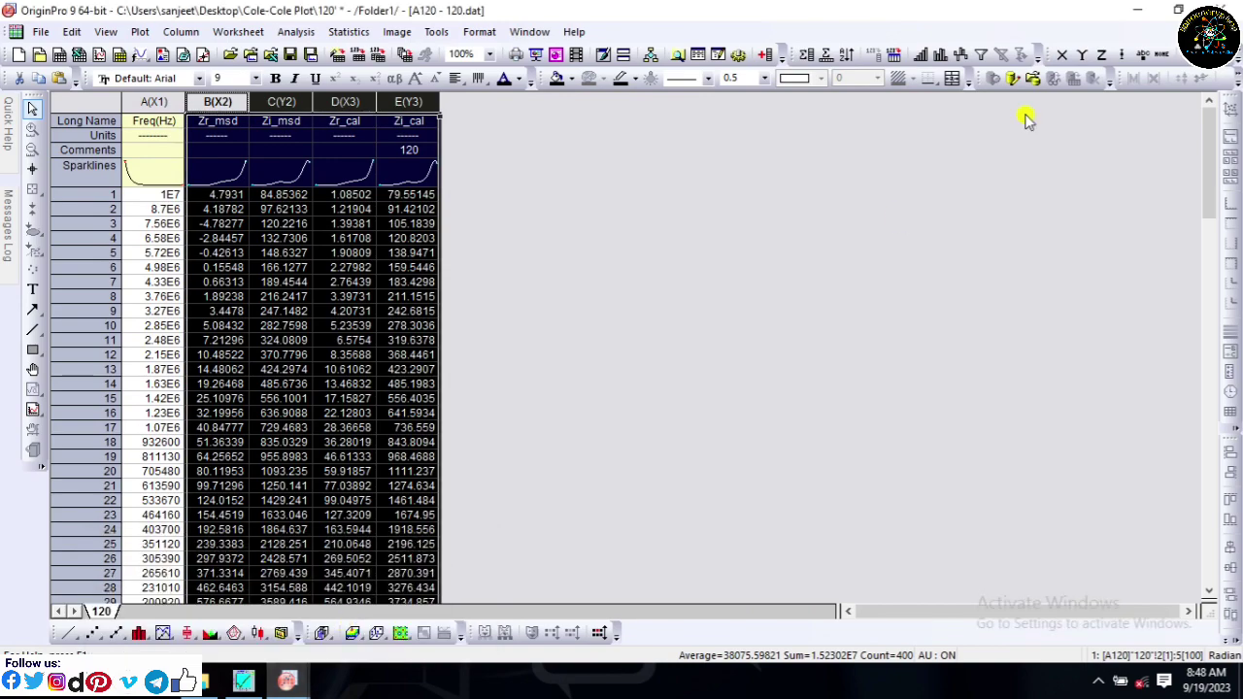
pyautogui.click(1222, 10)
pyautogui.click(636, 381)
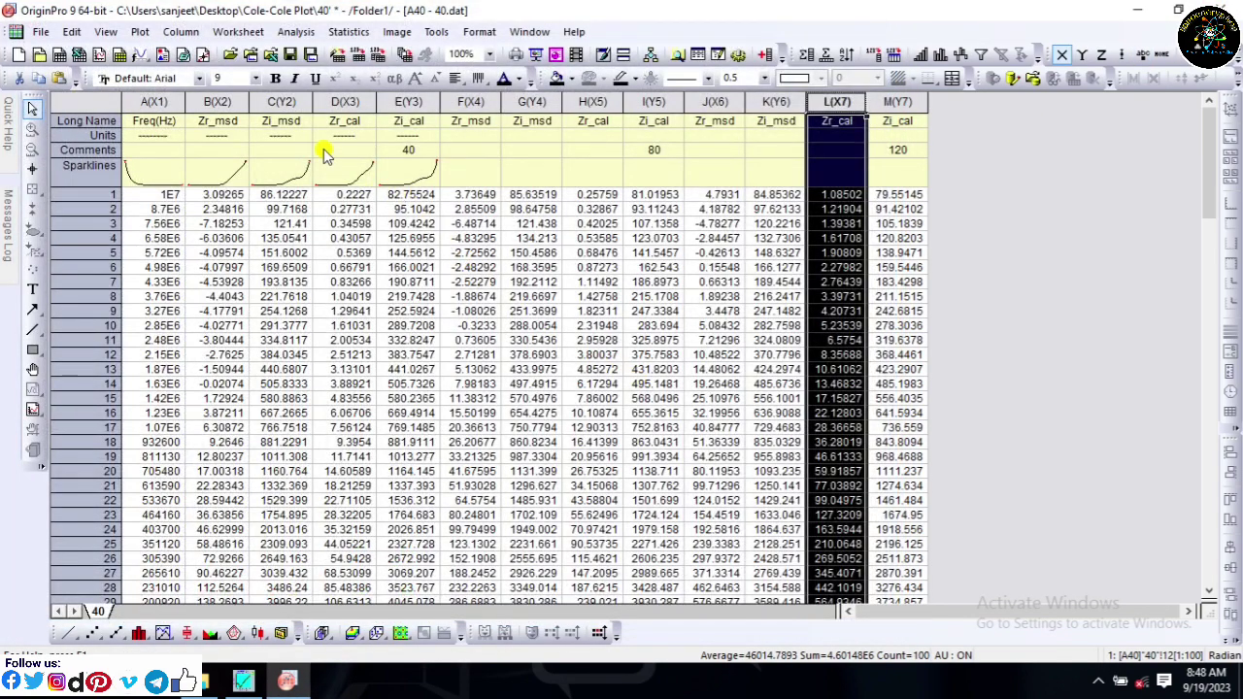
# - Plot columns B to M of the 40 worksheet as a line and symbol graph and move the legend off the curves
pyautogui.moveTo(212, 101); pyautogui.dragTo(891, 101)
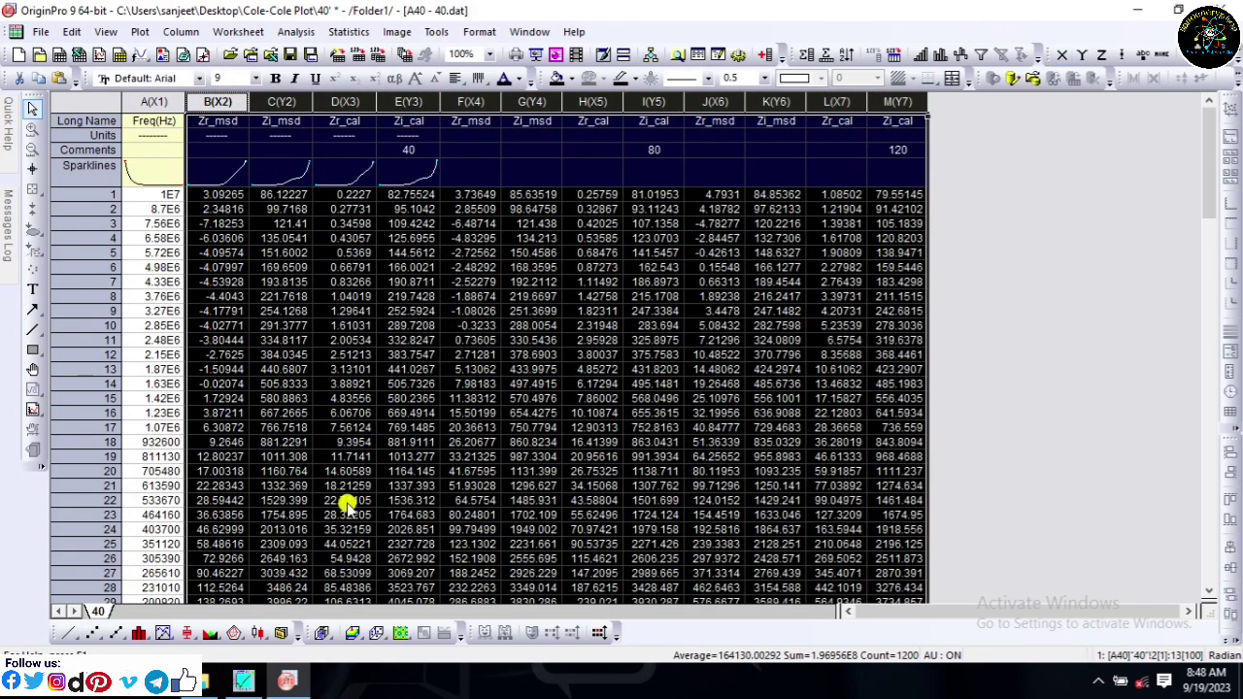
pyautogui.click(113, 633)
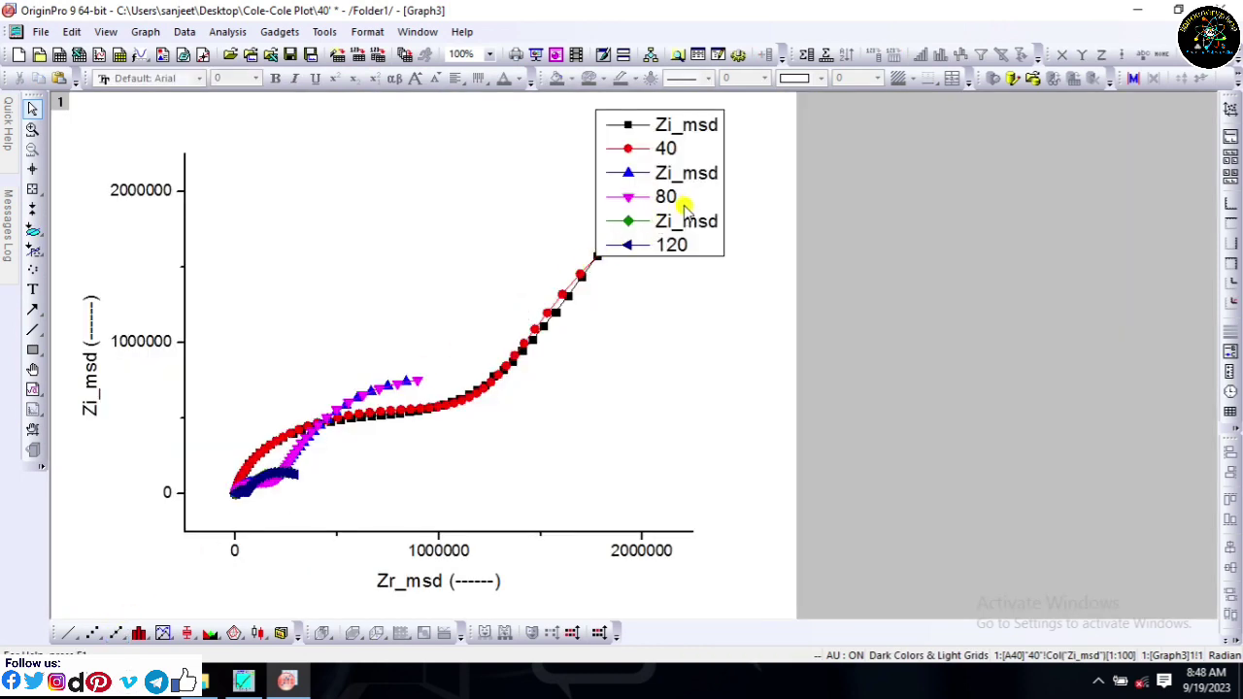
pyautogui.moveTo(689, 193); pyautogui.dragTo(749, 340)
# - Add opposite lines for the X and Y axes to frame the graph, and move the legend outside the page
pyautogui.click(427, 550)
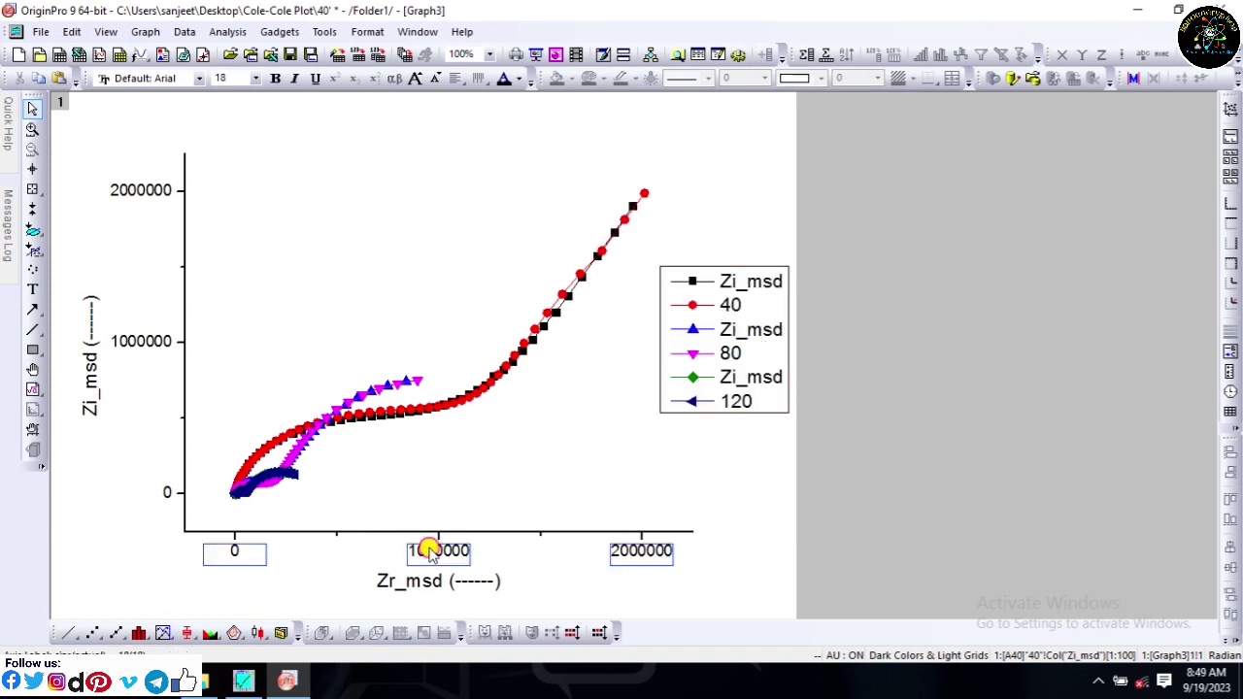
pyautogui.doubleClick(436, 544)
pyautogui.click(680, 214)
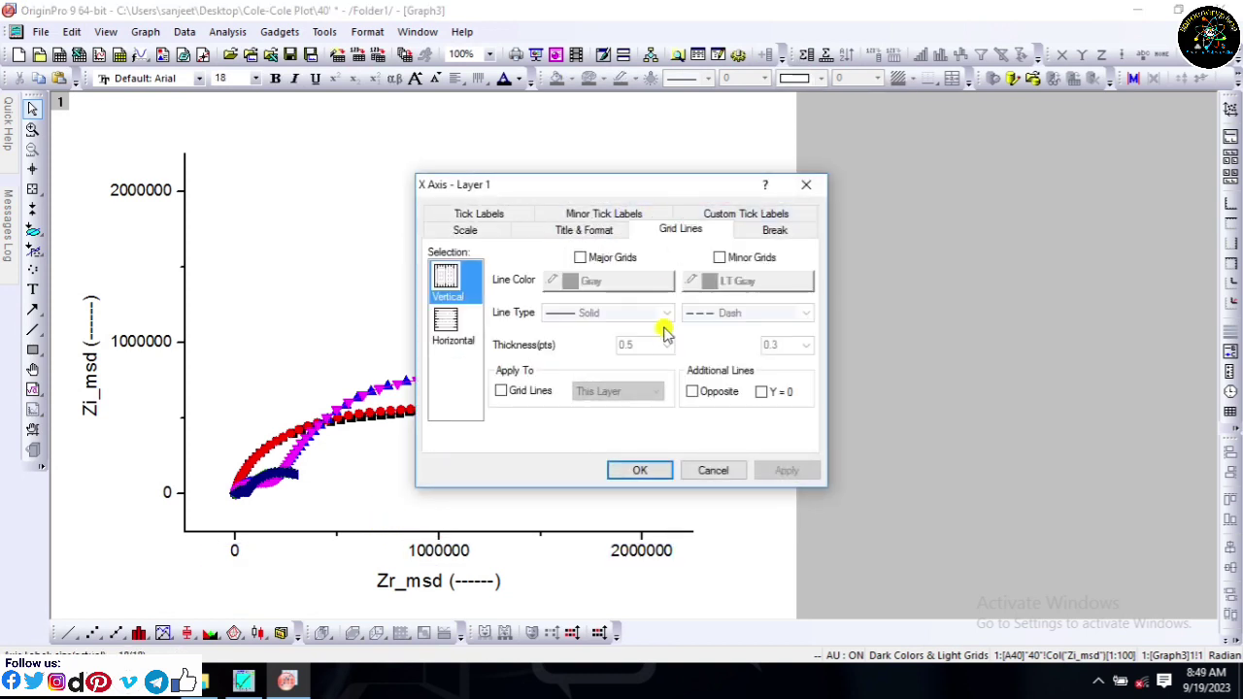
pyautogui.click(719, 391)
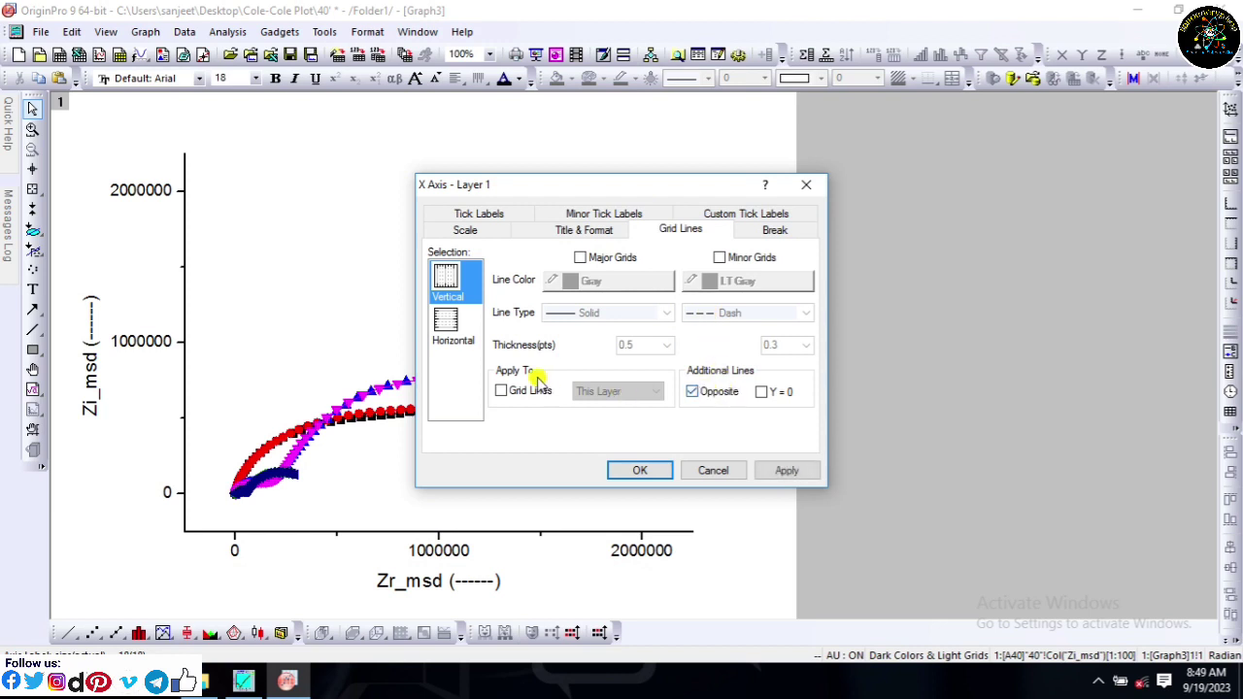
pyautogui.click(453, 330)
pyautogui.click(716, 390)
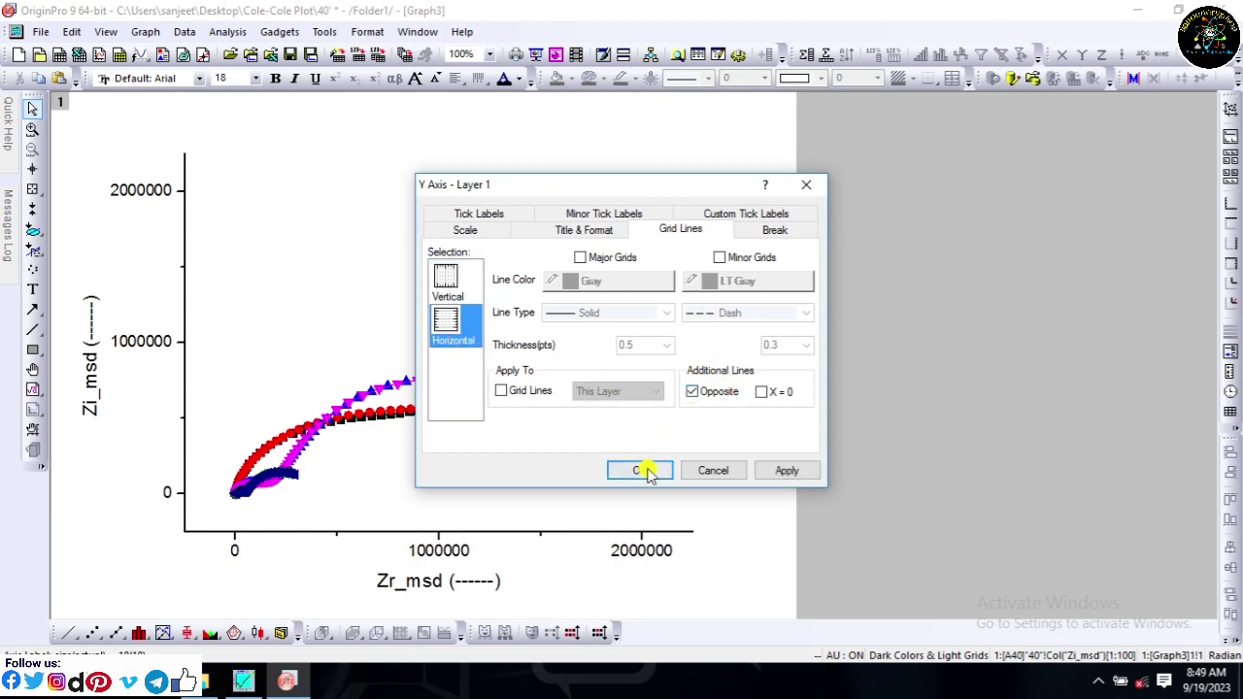
pyautogui.click(638, 470)
pyautogui.moveTo(754, 325); pyautogui.dragTo(957, 204)
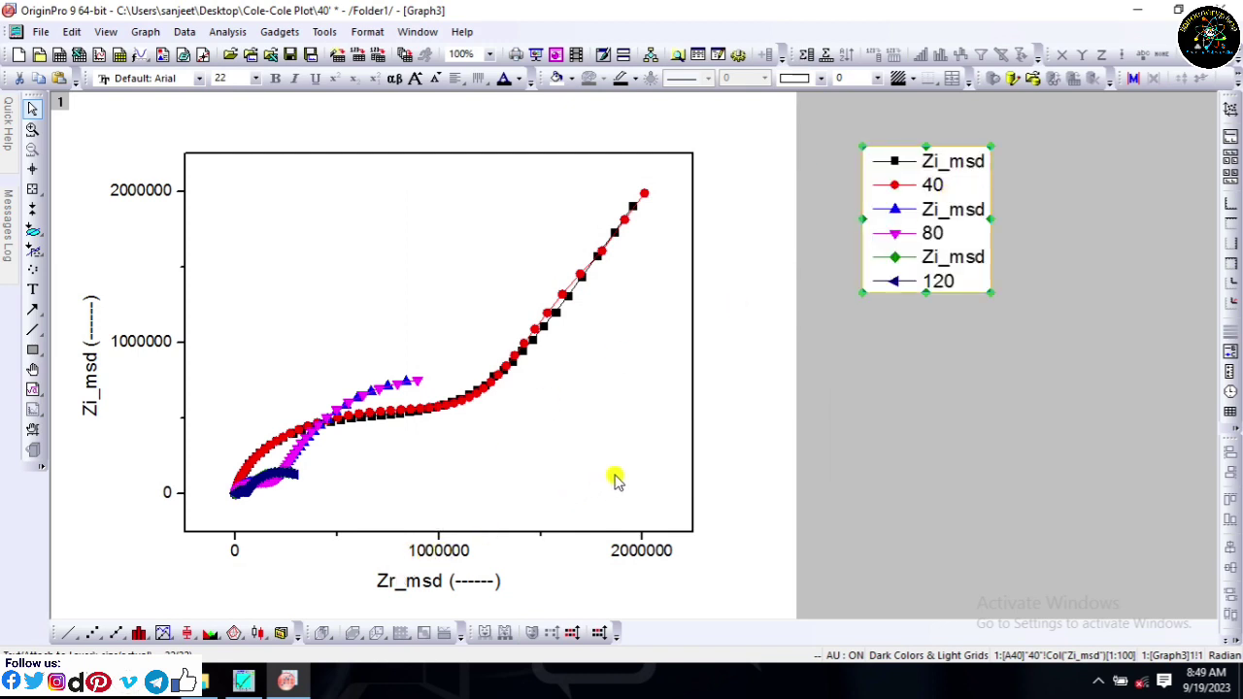
pyautogui.click(738, 439)
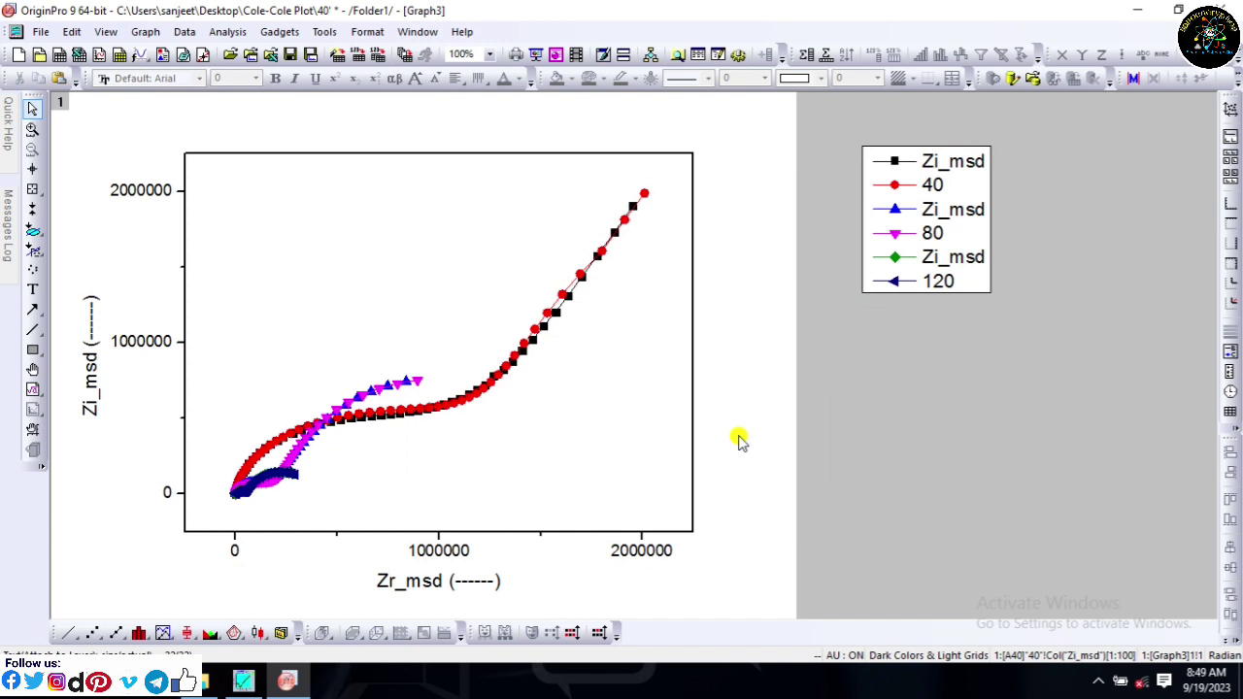
# - Divide the Y and X axis tick labels by a factor of 1000 and save the project
pyautogui.doubleClick(124, 345)
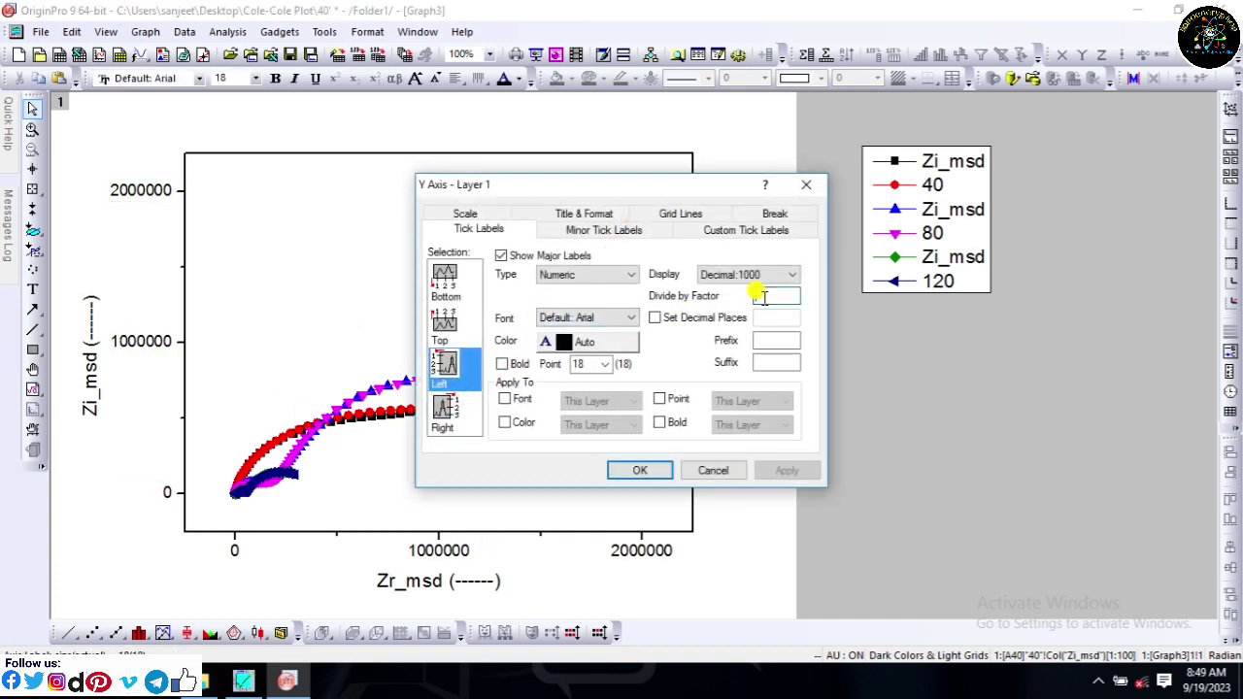
pyautogui.click(763, 298)
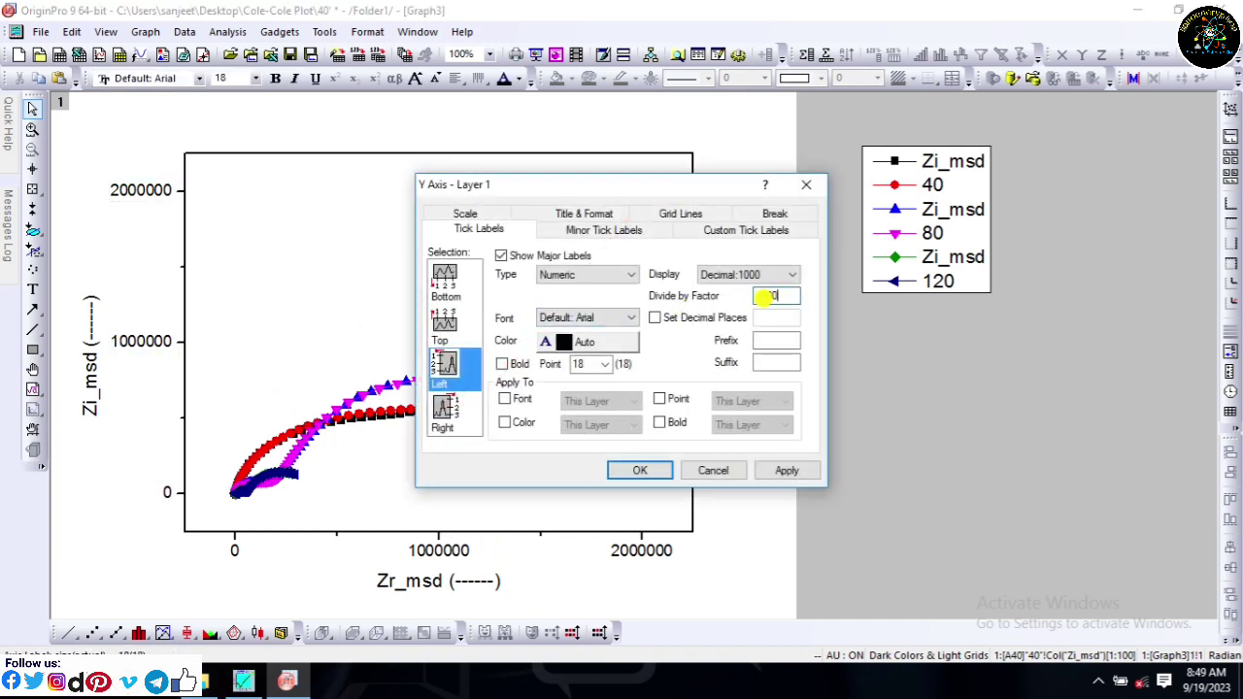
pyautogui.click(645, 472)
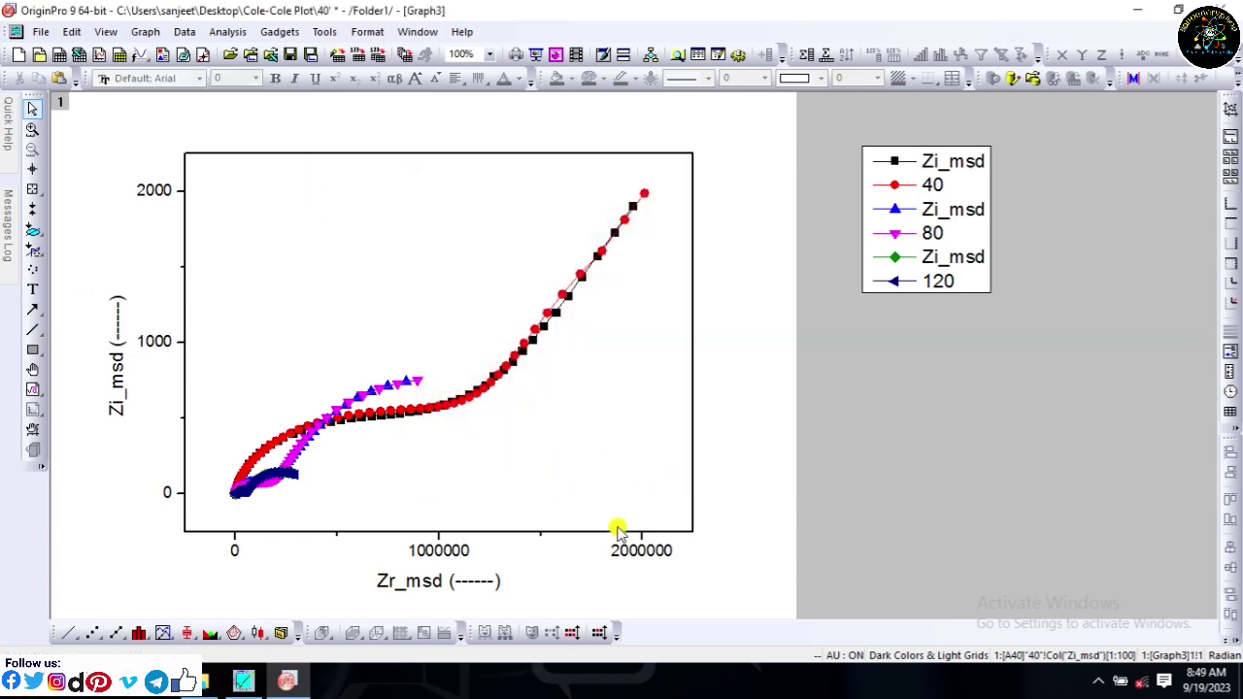
pyautogui.doubleClick(647, 556)
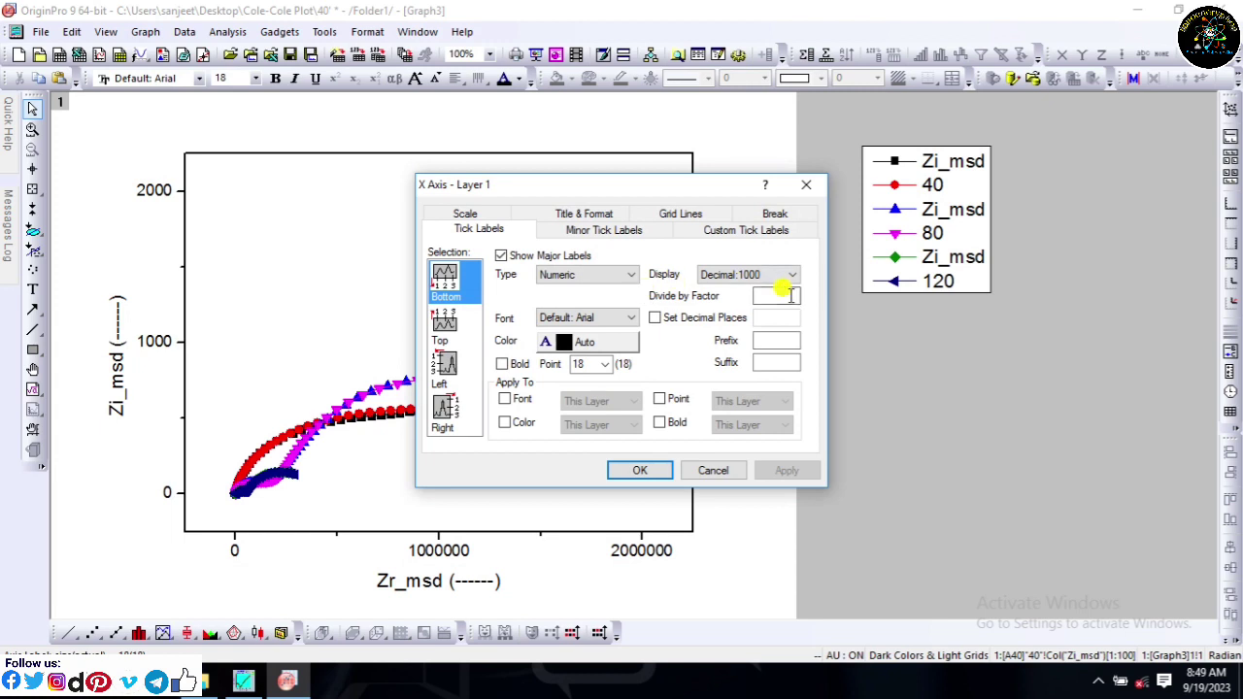
pyautogui.click(791, 295)
pyautogui.write('1000')
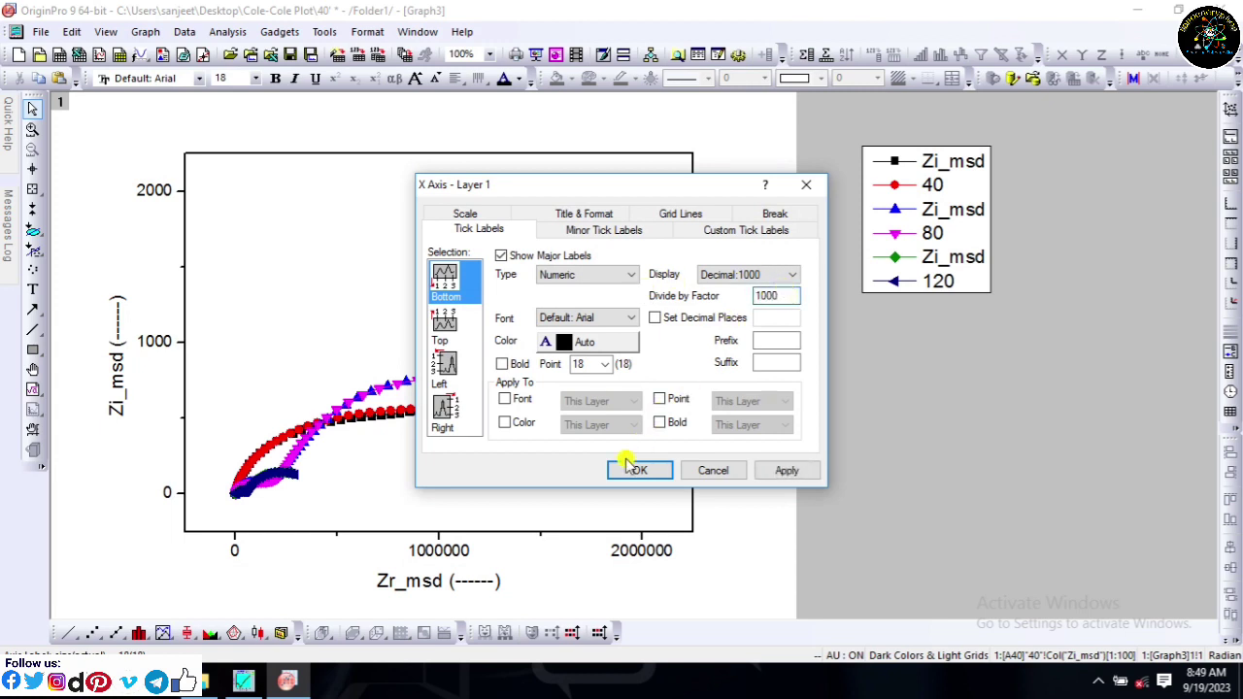
pyautogui.click(633, 470)
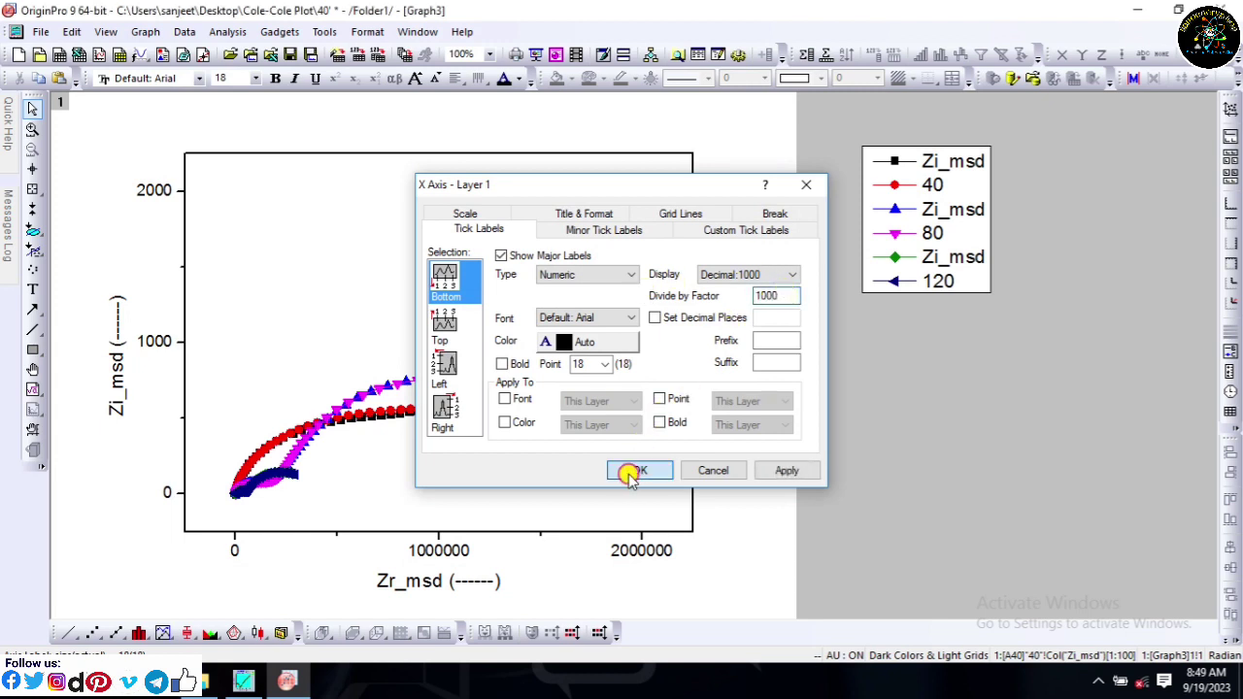
pyautogui.click(293, 56)
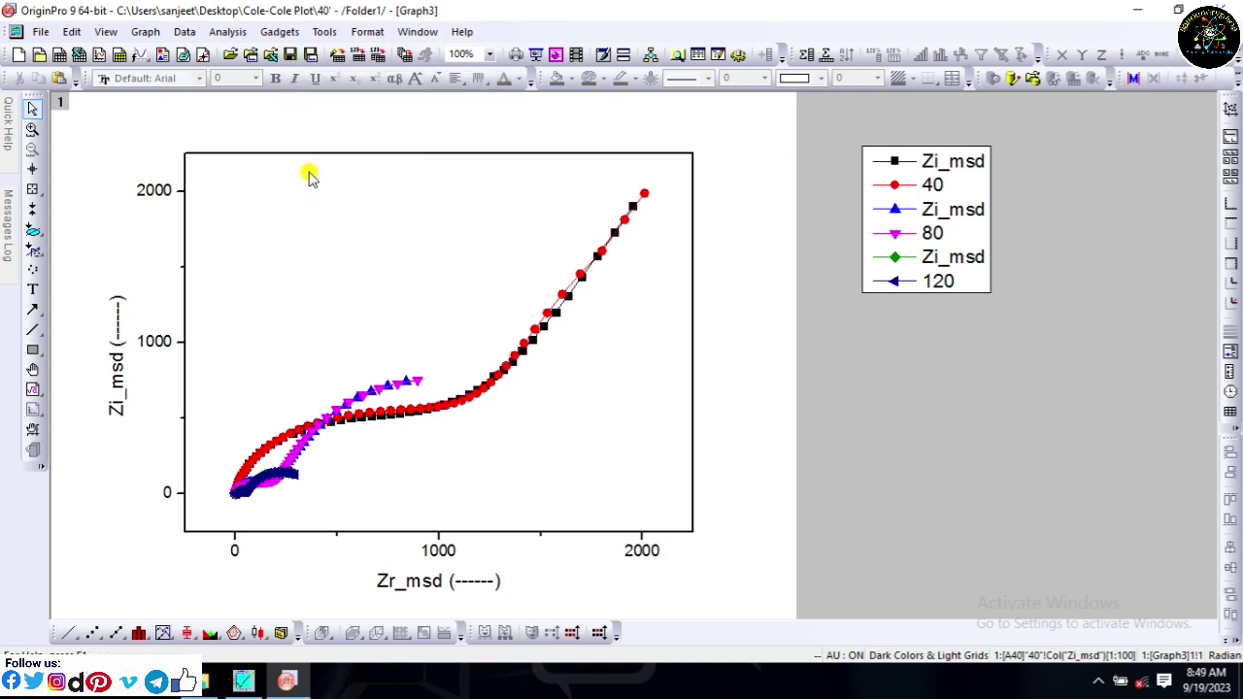
# - Set the starting value of both the X and Y axis scales to -150
pyautogui.click(230, 551)
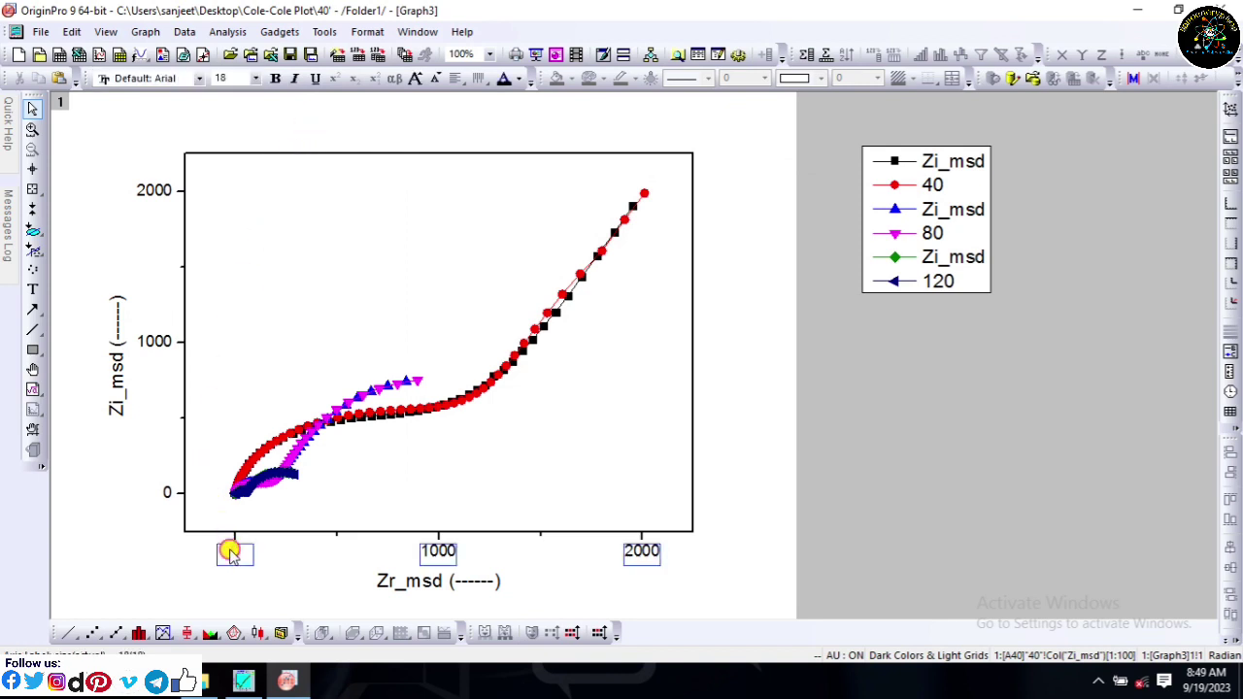
pyautogui.doubleClick(230, 550)
pyautogui.click(476, 207)
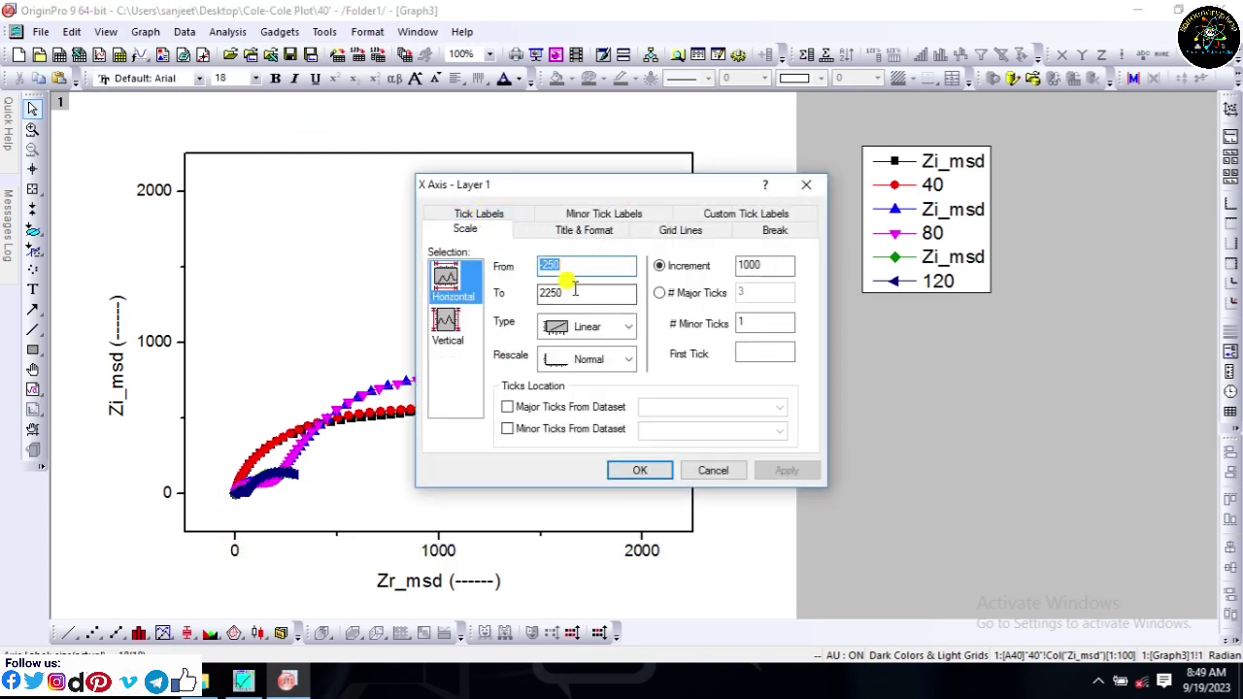
pyautogui.write('0')
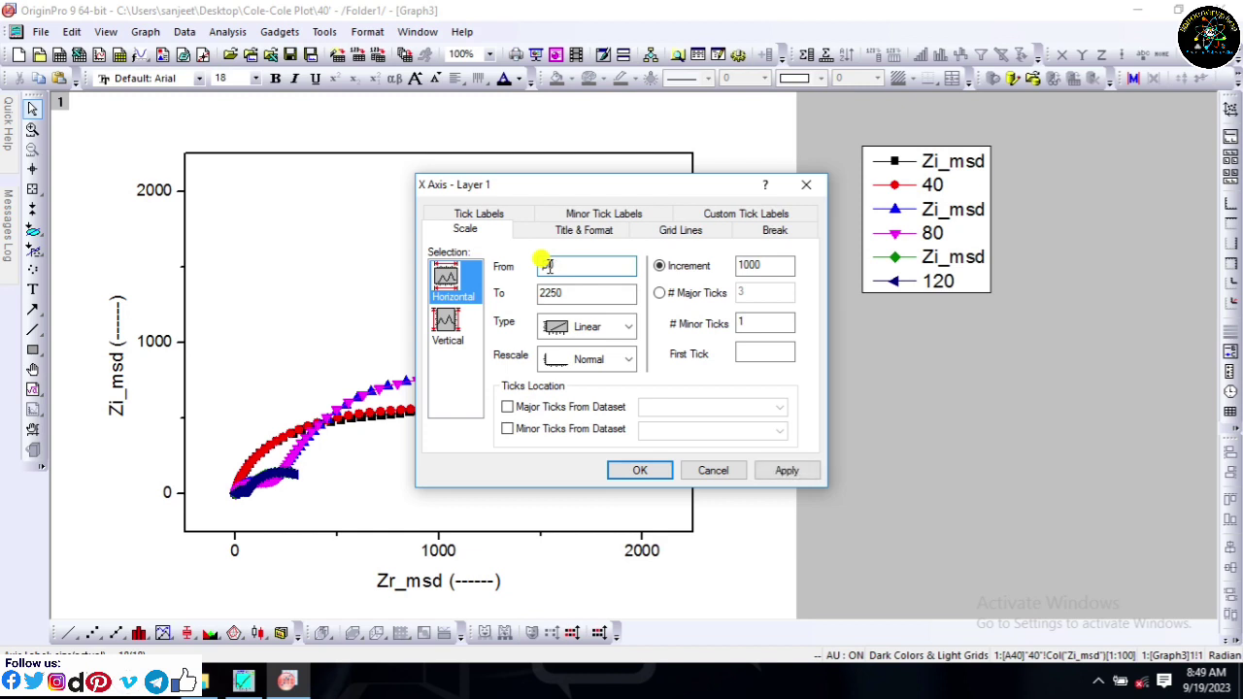
pyautogui.click(463, 330)
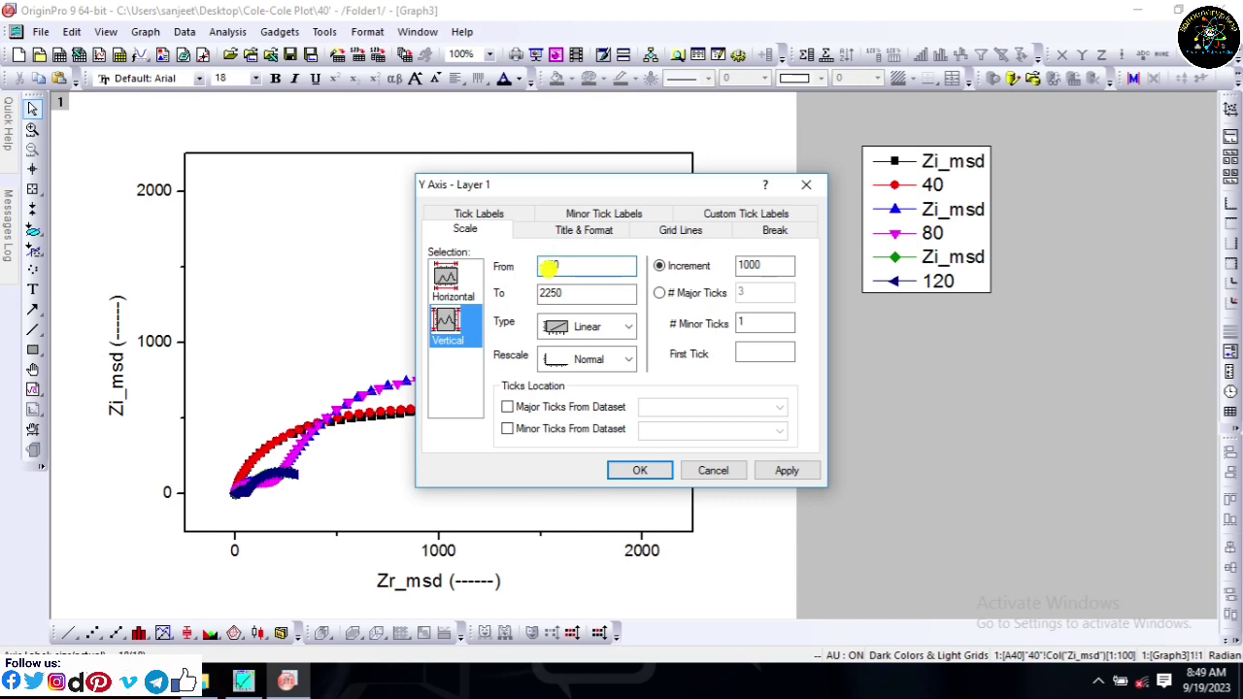
pyautogui.doubleClick(549, 269)
pyautogui.write('-150')
pyautogui.click(639, 470)
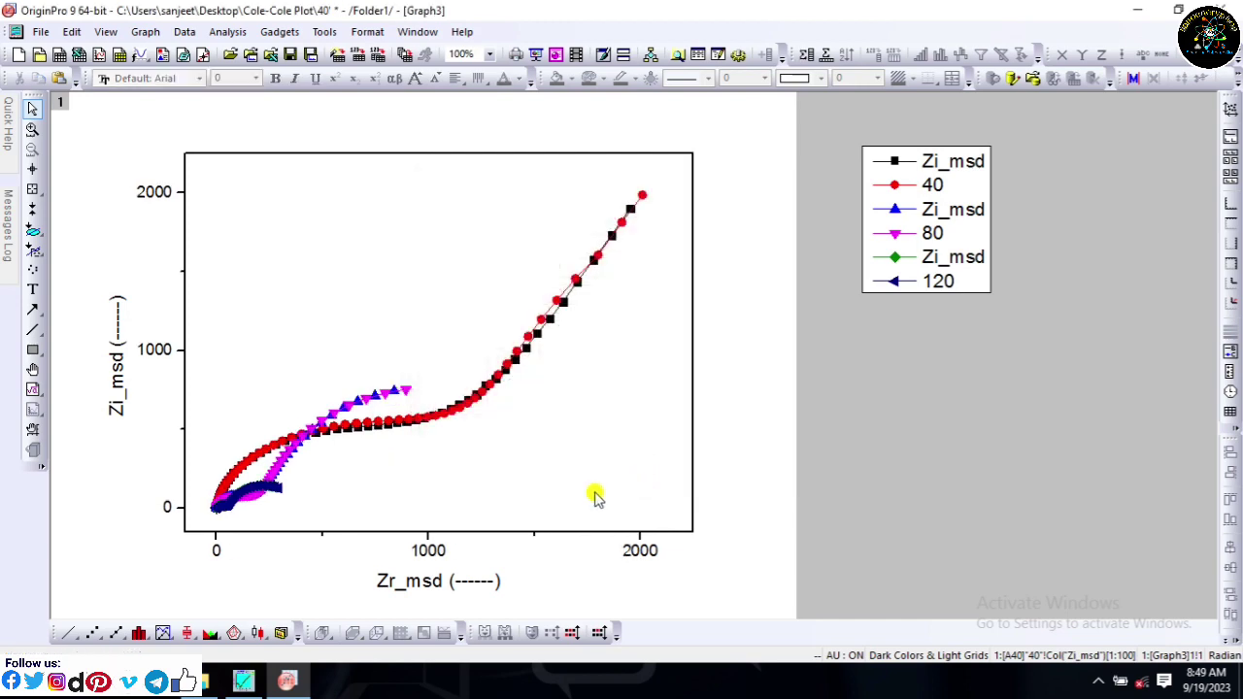
# - Open the scale settings of the X axis
pyautogui.doubleClick(436, 547)
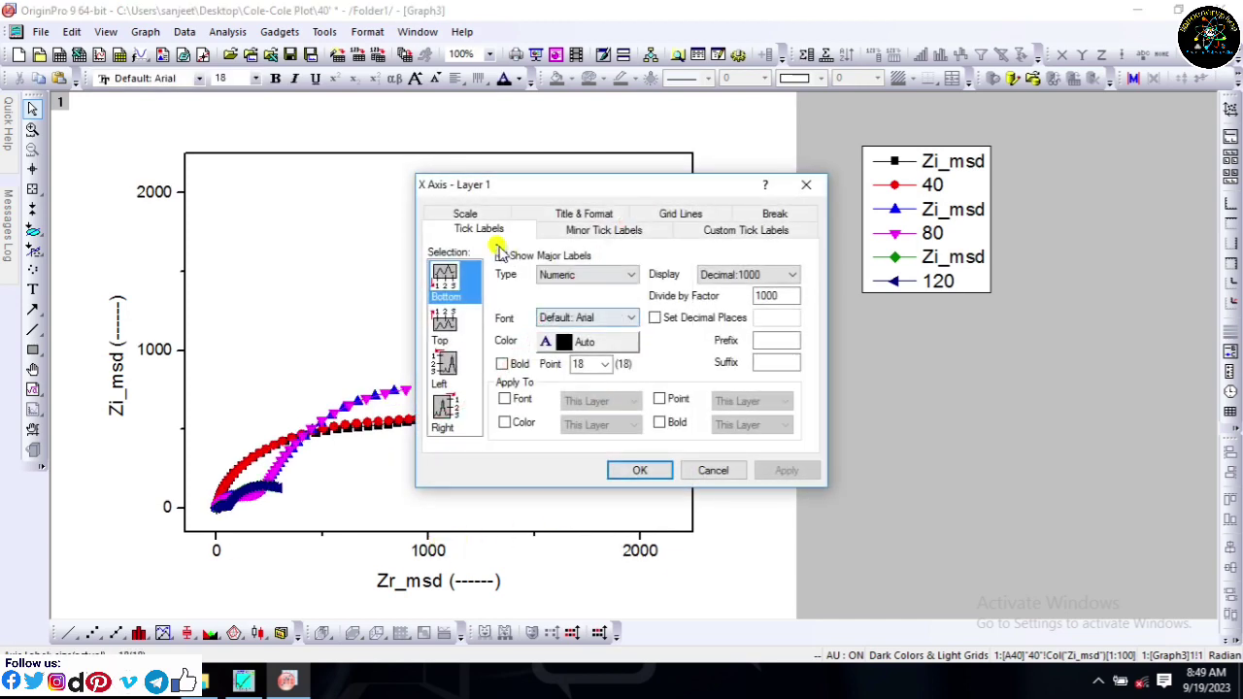
pyautogui.click(467, 213)
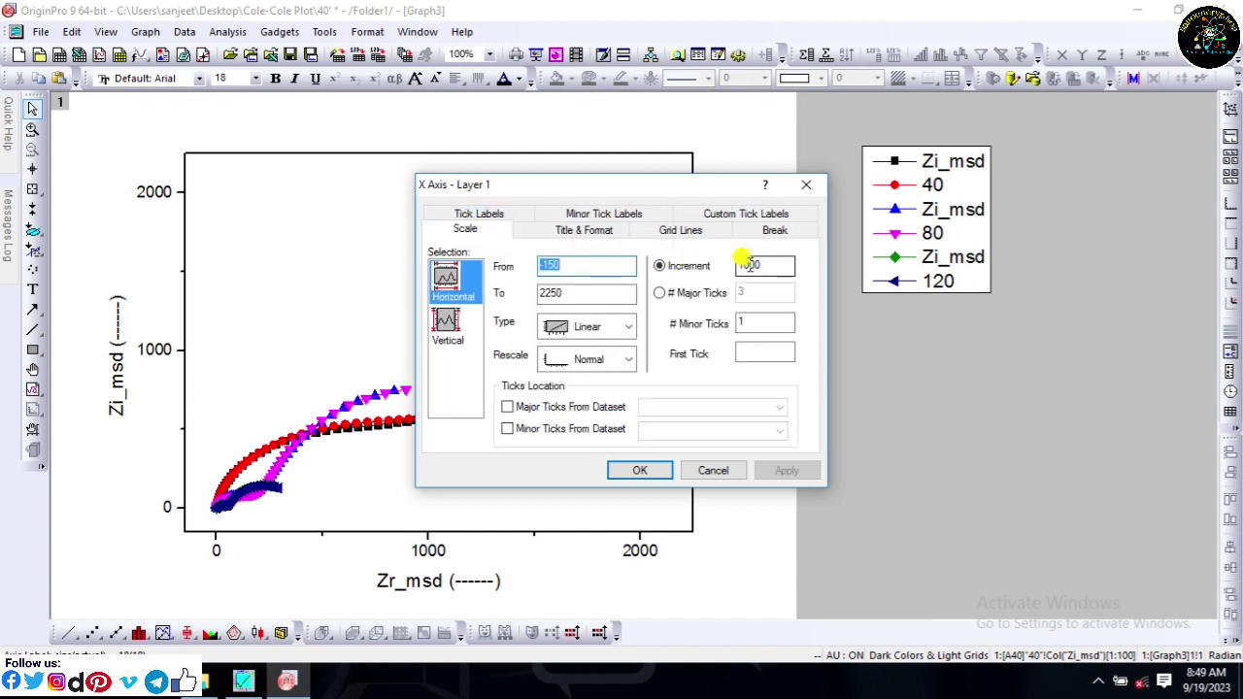